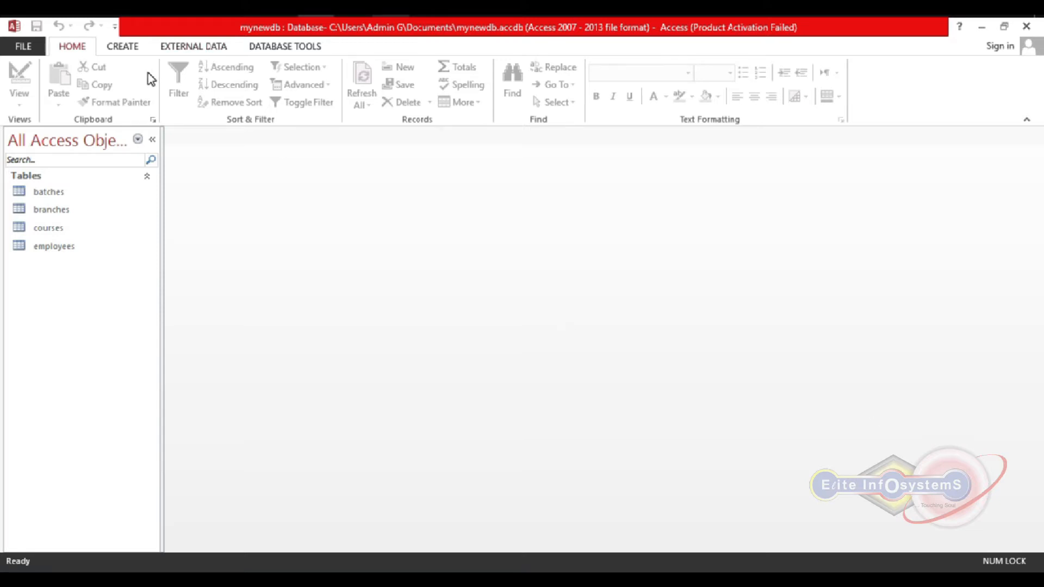
{"action": "left_click", "coordinate": [135, 53]}
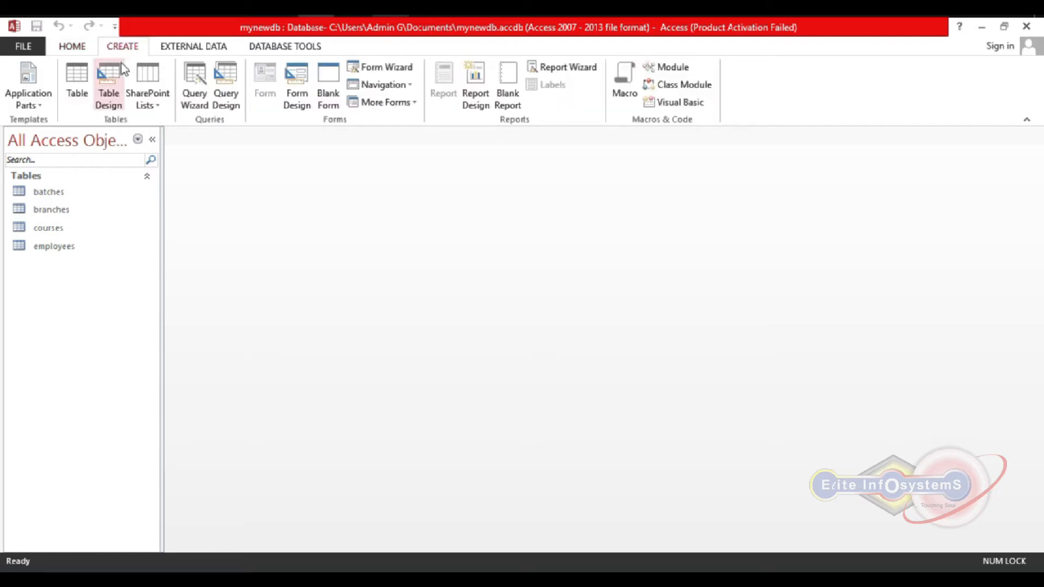
{"action": "left_click", "coordinate": [85, 99]}
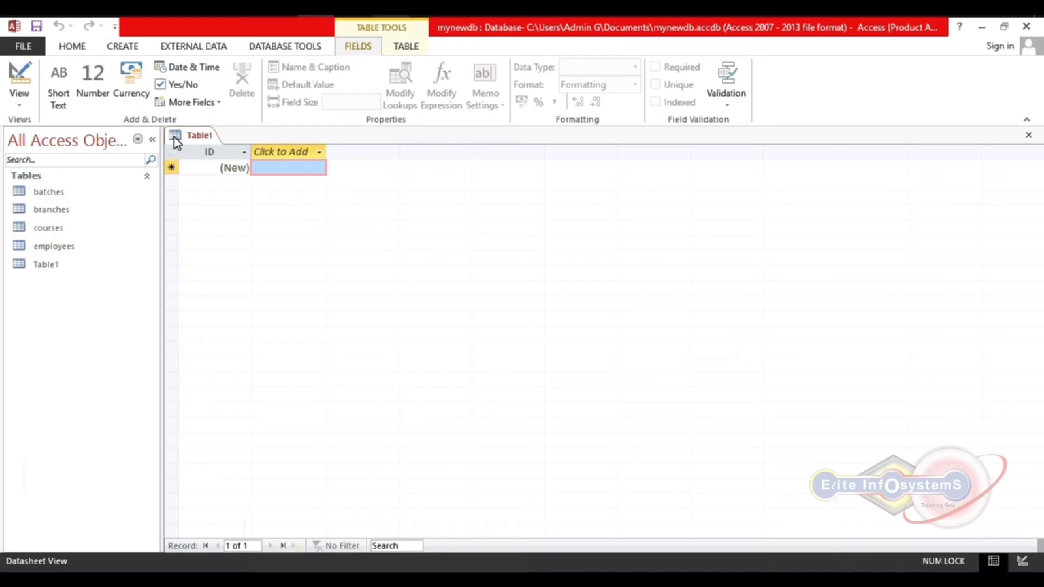
{"action": "double_click", "coordinate": [174, 137]}
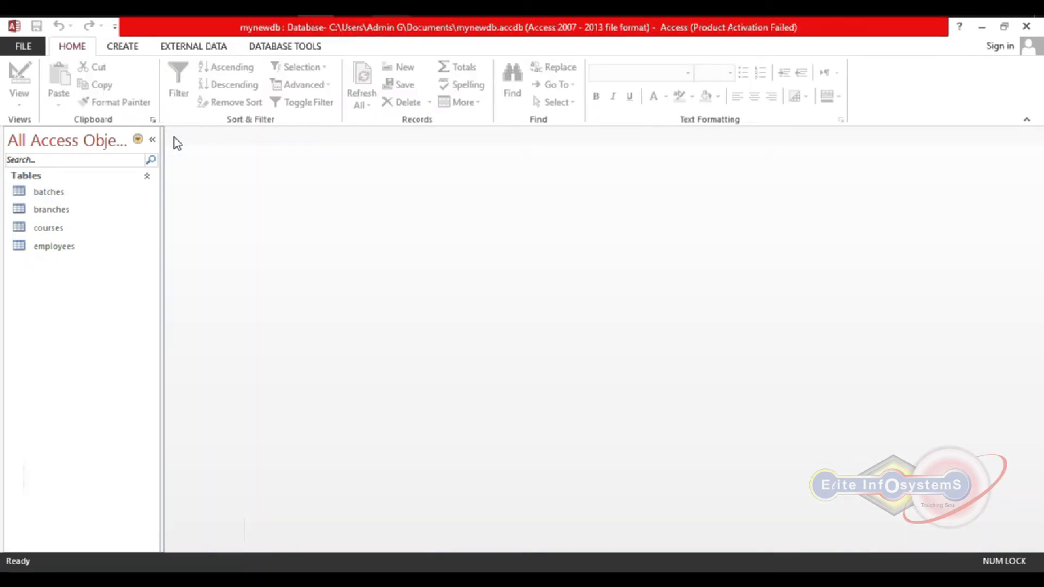
Create a new table in design view and add an id field with the AutoNumber data type
{"action": "left_click", "coordinate": [129, 50]}
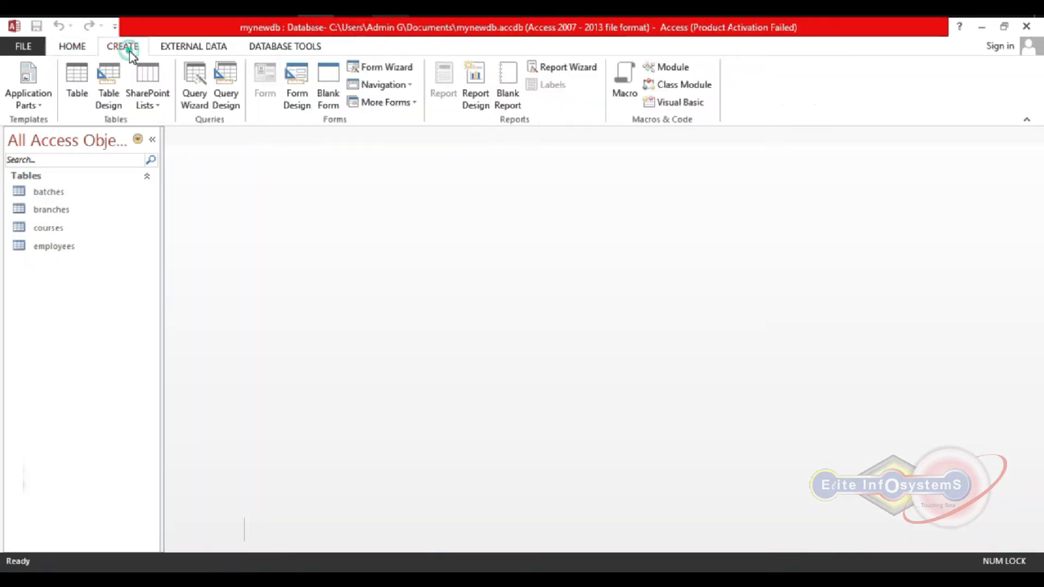
{"action": "left_click", "coordinate": [115, 105]}
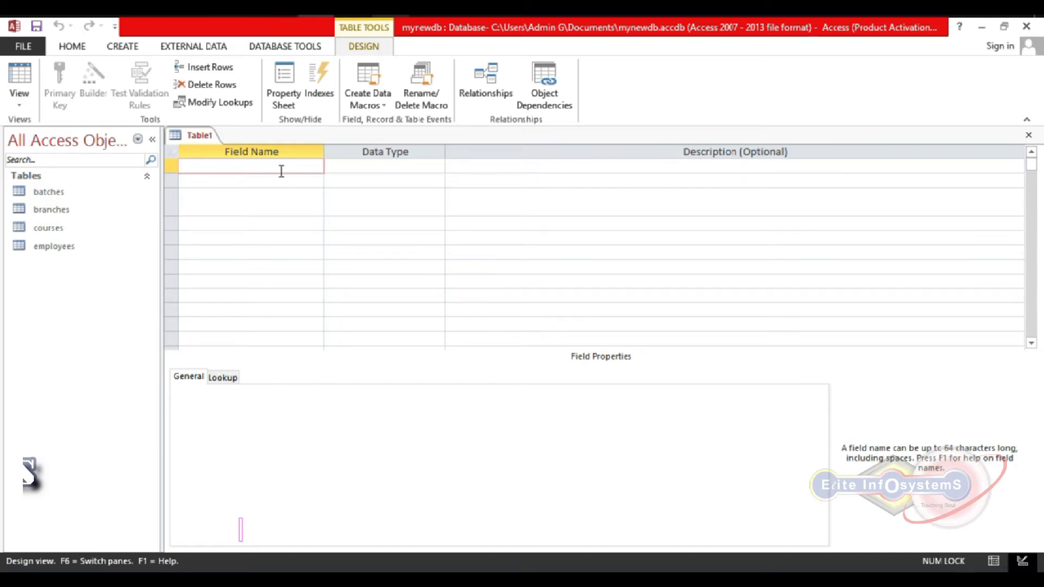
{"action": "type", "text": "i"}
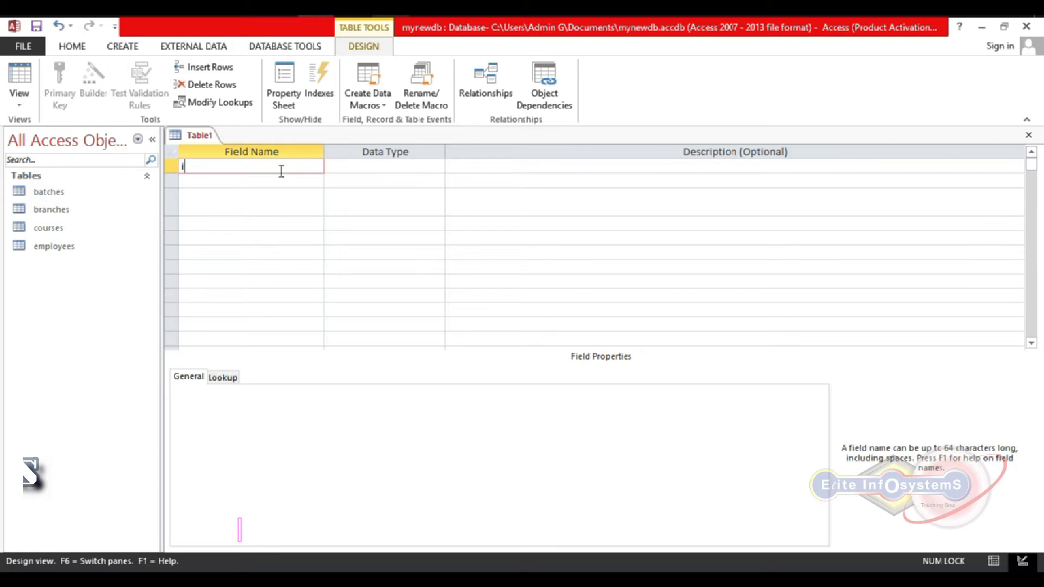
{"action": "type", "text": "d"}
{"action": "key", "text": "Tab"}
{"action": "type", "text": "a"}
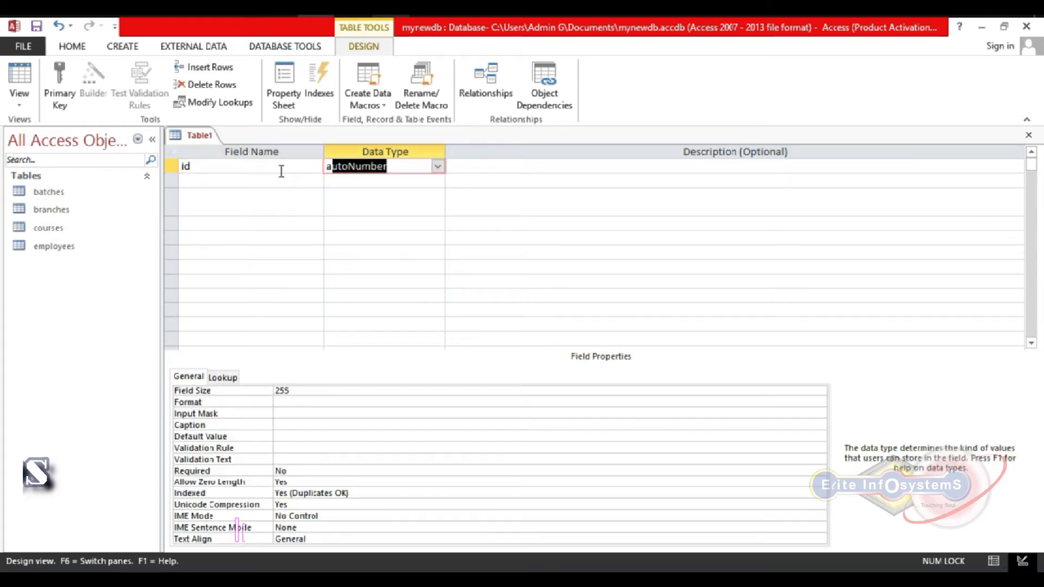
Make the id field the table's primary key and review the available data types
{"action": "left_click", "coordinate": [275, 163]}
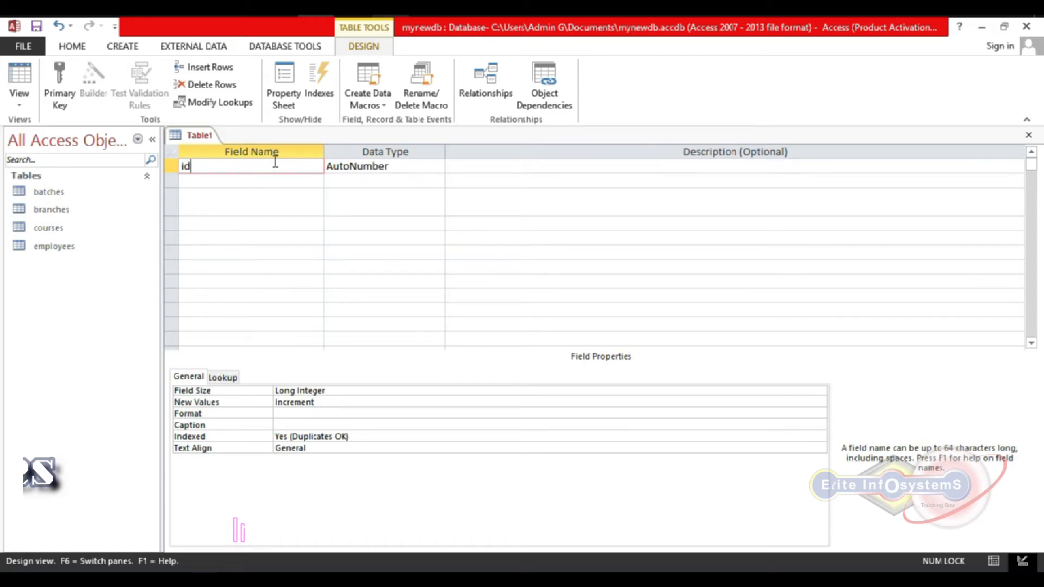
{"action": "left_click", "coordinate": [70, 87]}
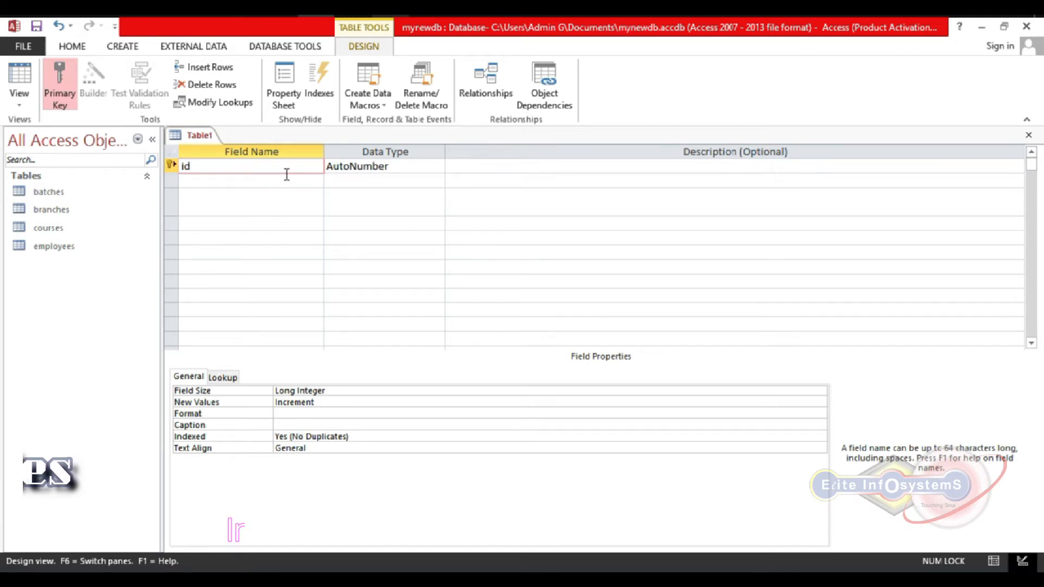
{"action": "left_click", "coordinate": [435, 164]}
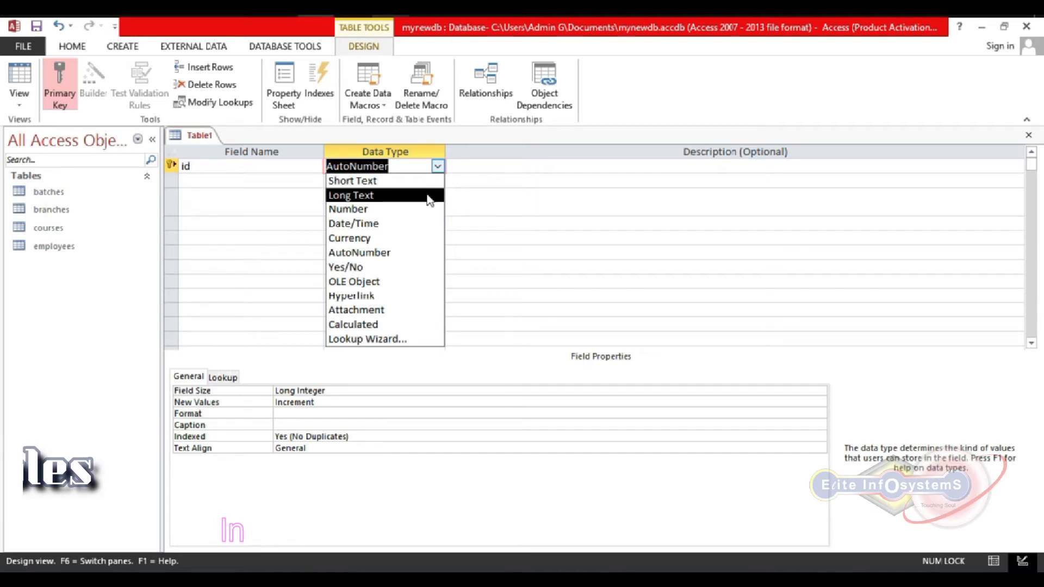
{"action": "left_click", "coordinate": [476, 160]}
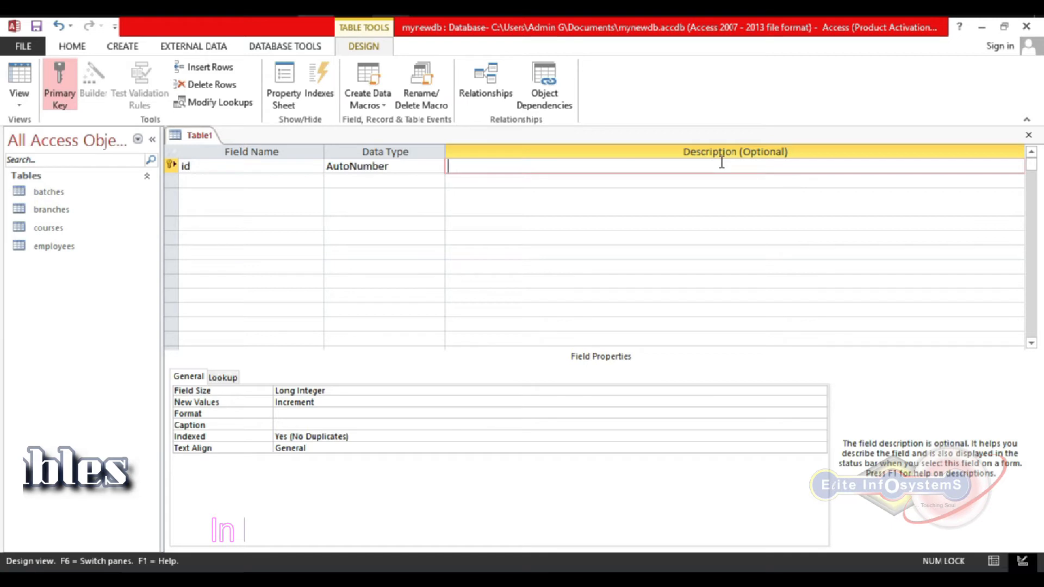
Add the fields stname and class below id, both with the Short Text data type
{"action": "left_click", "coordinate": [262, 171]}
{"action": "left_click", "coordinate": [264, 182]}
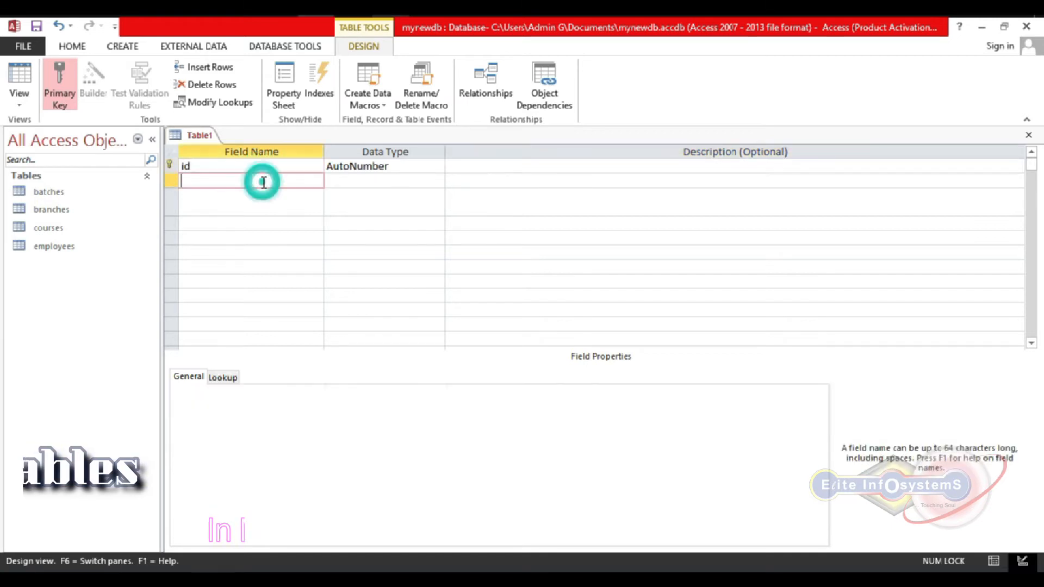
{"action": "type", "text": "stname"}
{"action": "key", "text": "Tab"}
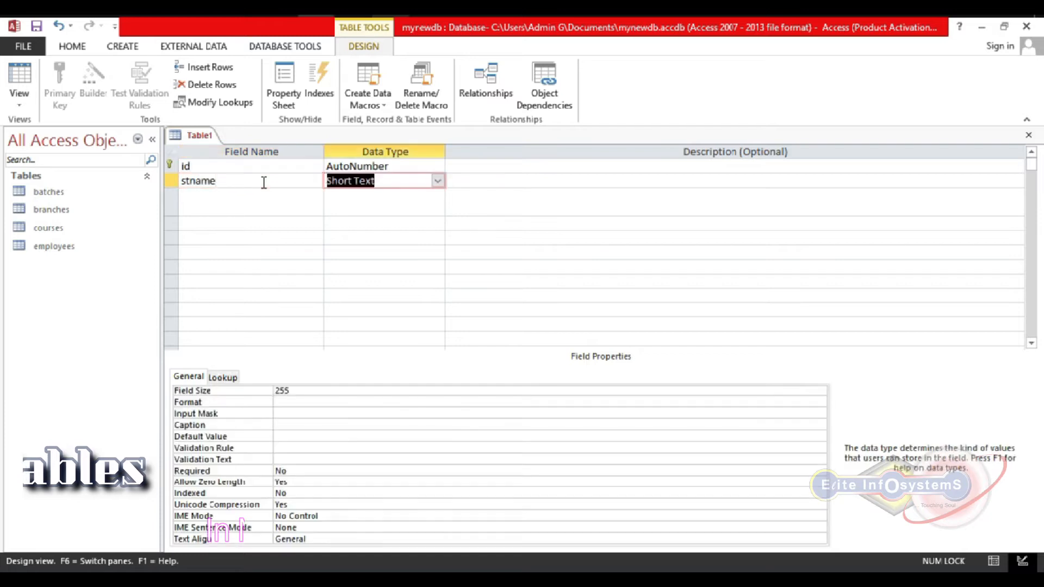
{"action": "left_click", "coordinate": [212, 196]}
{"action": "type", "text": "class"}
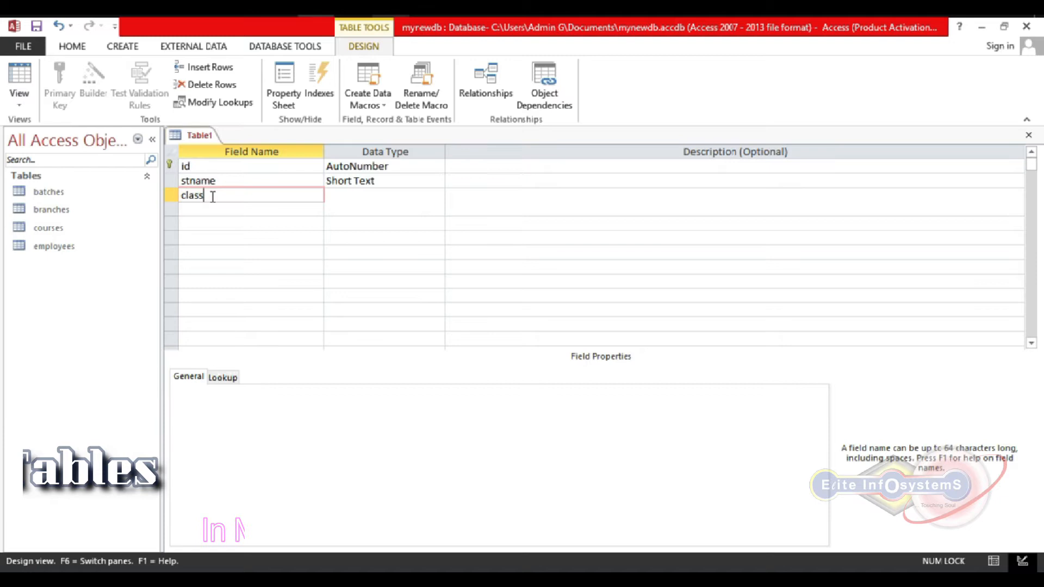
{"action": "key", "text": "Tab"}
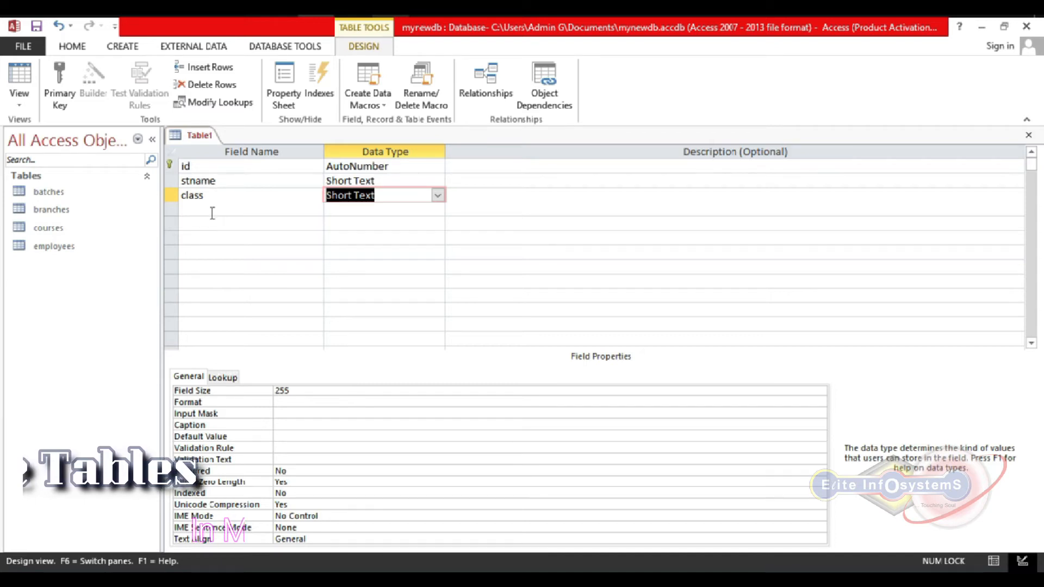
Add five subject fields named m, e, p, c and h below the class field
{"action": "left_click", "coordinate": [211, 209]}
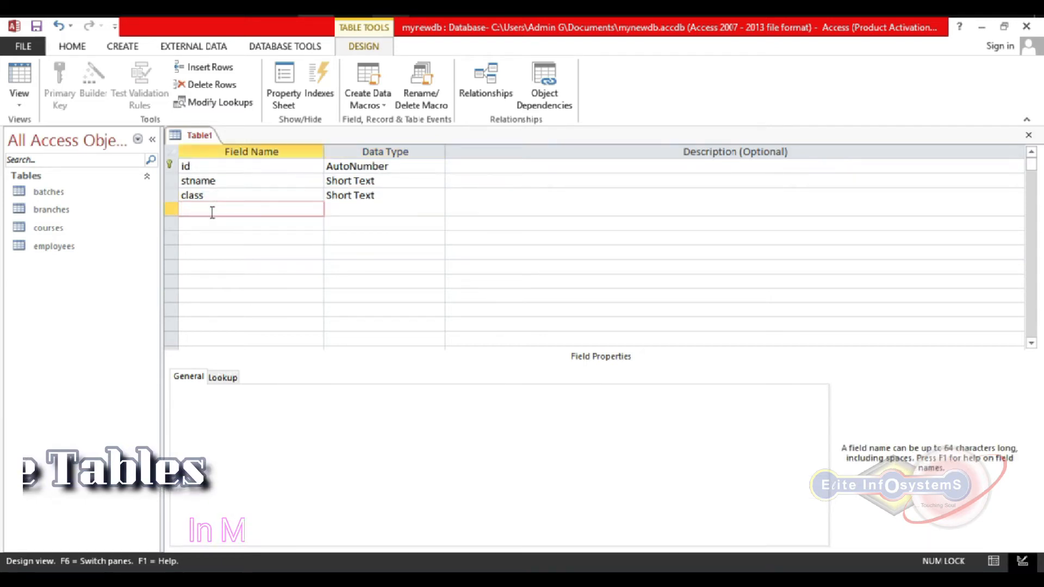
{"action": "type", "text": "m"}
{"action": "left_click", "coordinate": [211, 222]}
{"action": "type", "text": "e"}
{"action": "left_click", "coordinate": [214, 237]}
{"action": "type", "text": "p"}
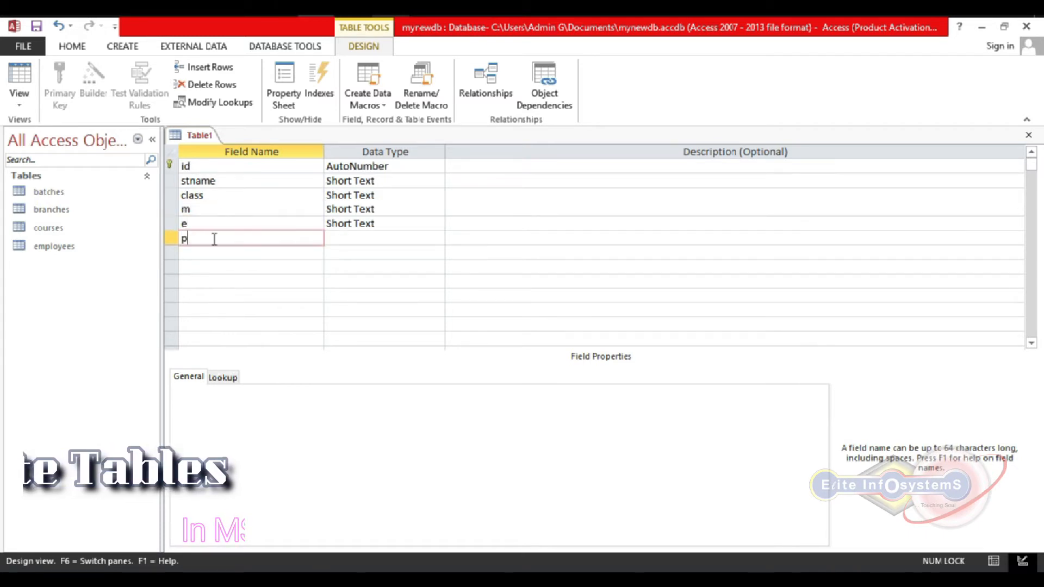
{"action": "key", "text": "Return"}
{"action": "left_click", "coordinate": [215, 250]}
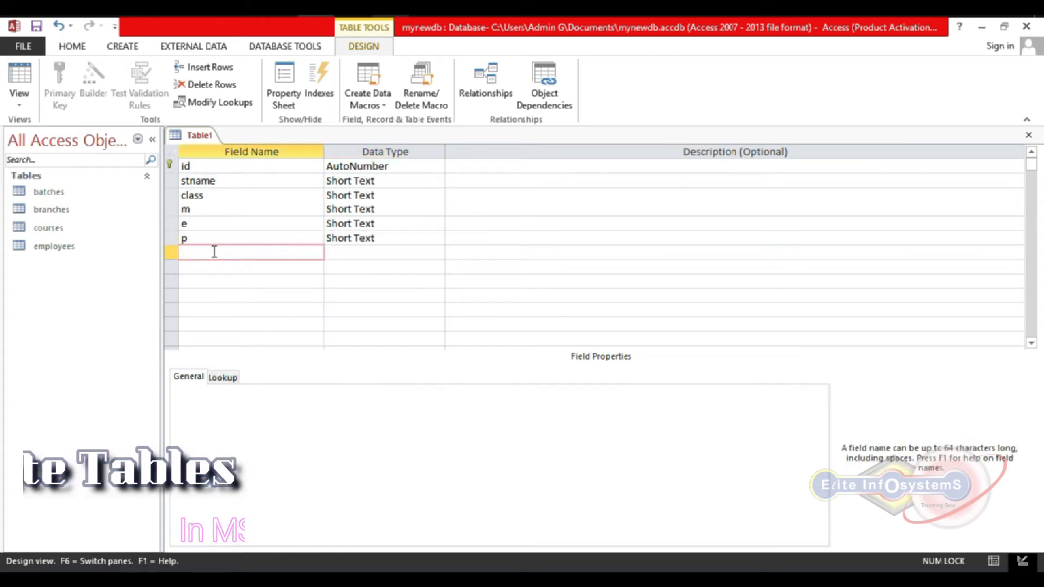
{"action": "type", "text": "c"}
{"action": "left_click", "coordinate": [219, 272]}
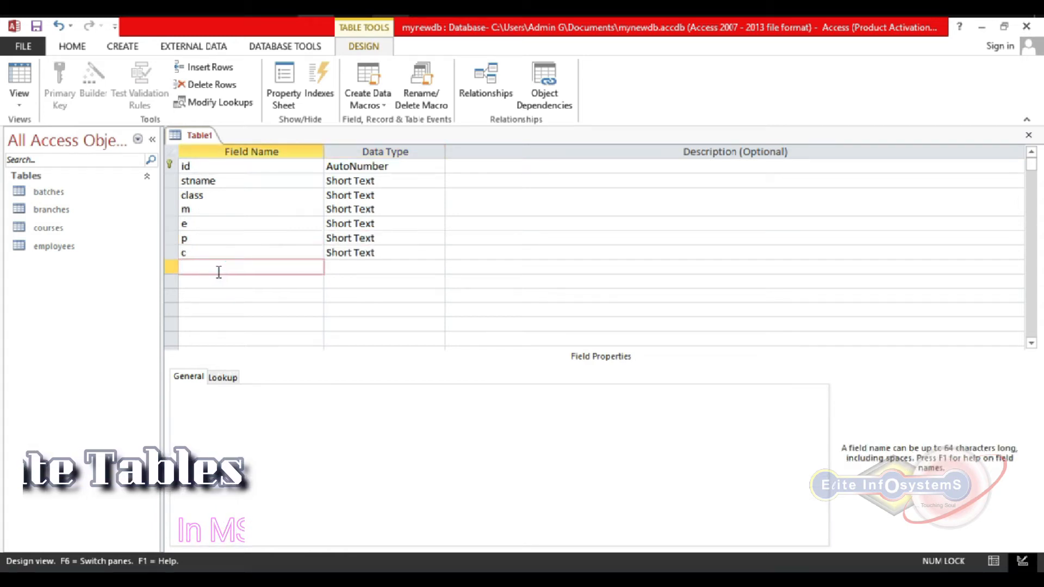
{"action": "type", "text": "h"}
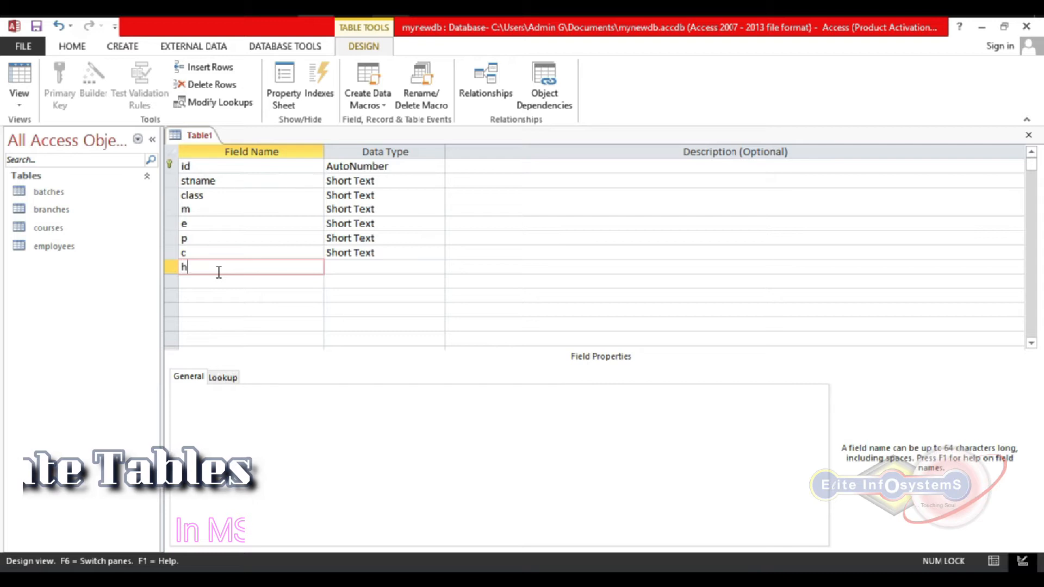
Set the data type of the m and e fields to Number
{"action": "left_click", "coordinate": [235, 204]}
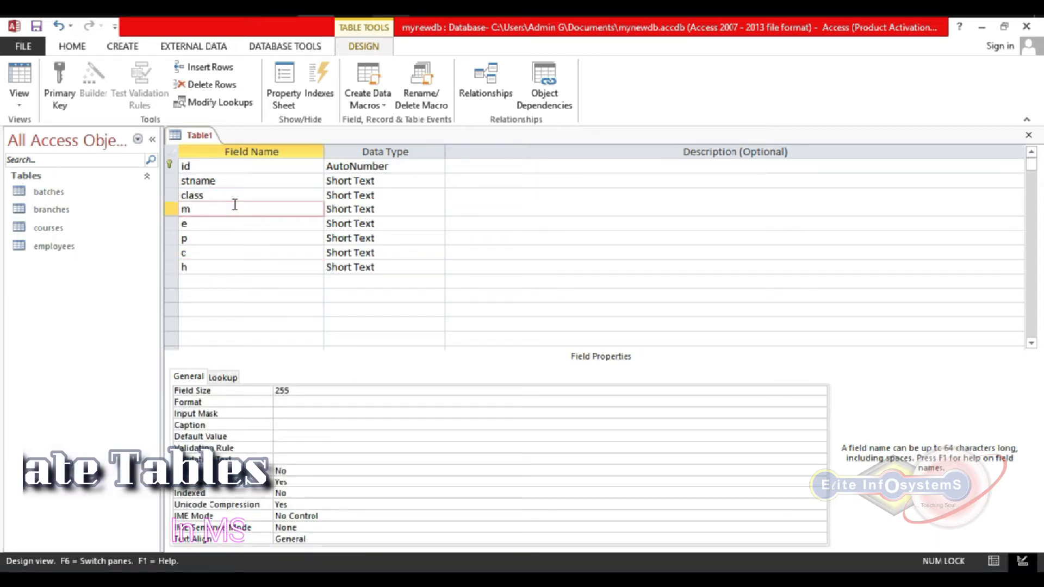
{"action": "key", "text": "Tab"}
{"action": "type", "text": "n"}
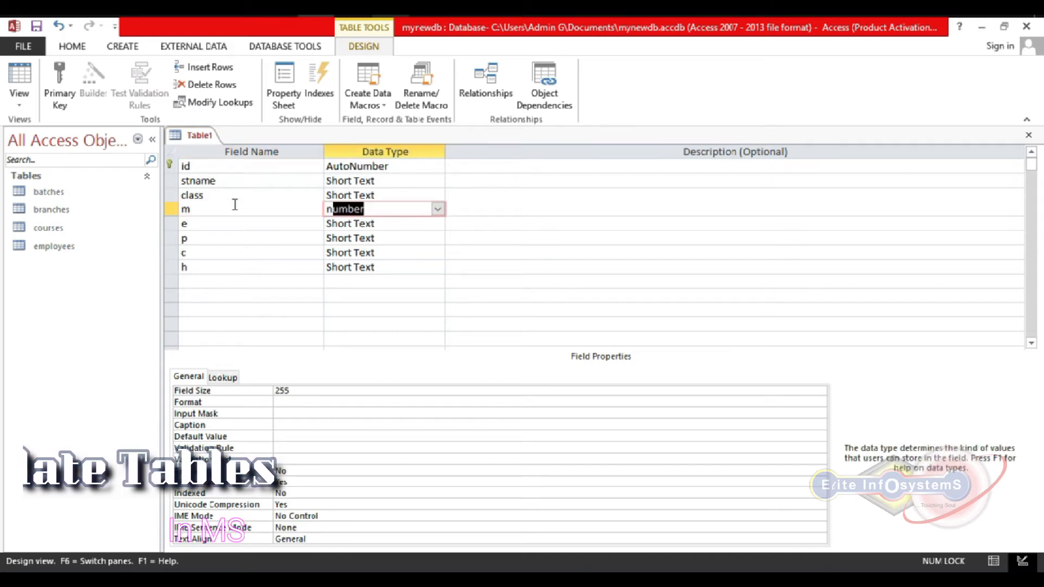
{"action": "left_click", "coordinate": [234, 222]}
{"action": "key", "text": "Tab"}
{"action": "type", "text": "n"}
{"action": "key", "text": "Tab"}
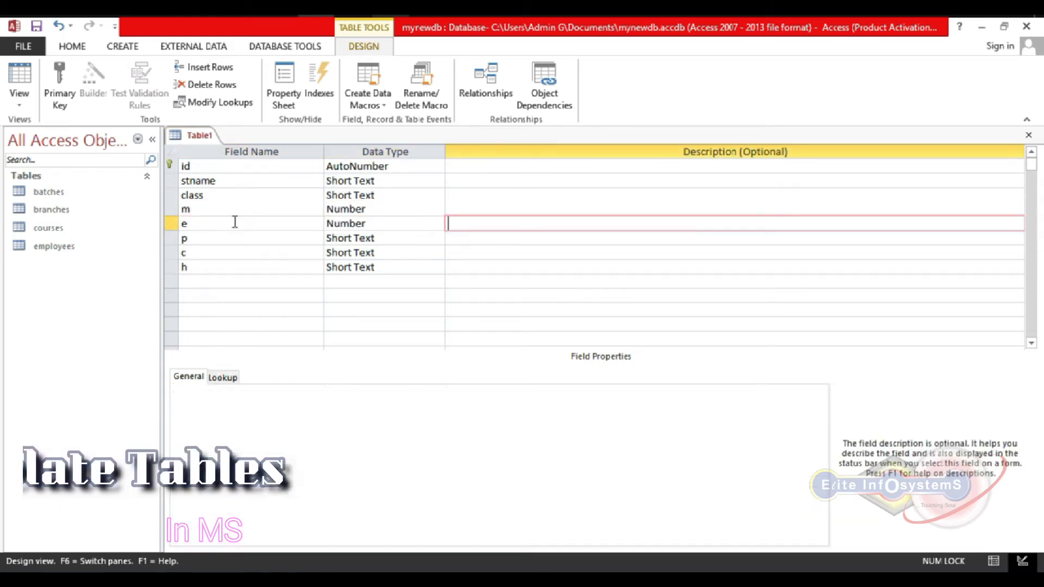
Set the data type of the p, c and h fields to Number
{"action": "left_click", "coordinate": [234, 239]}
{"action": "key", "text": "Tab"}
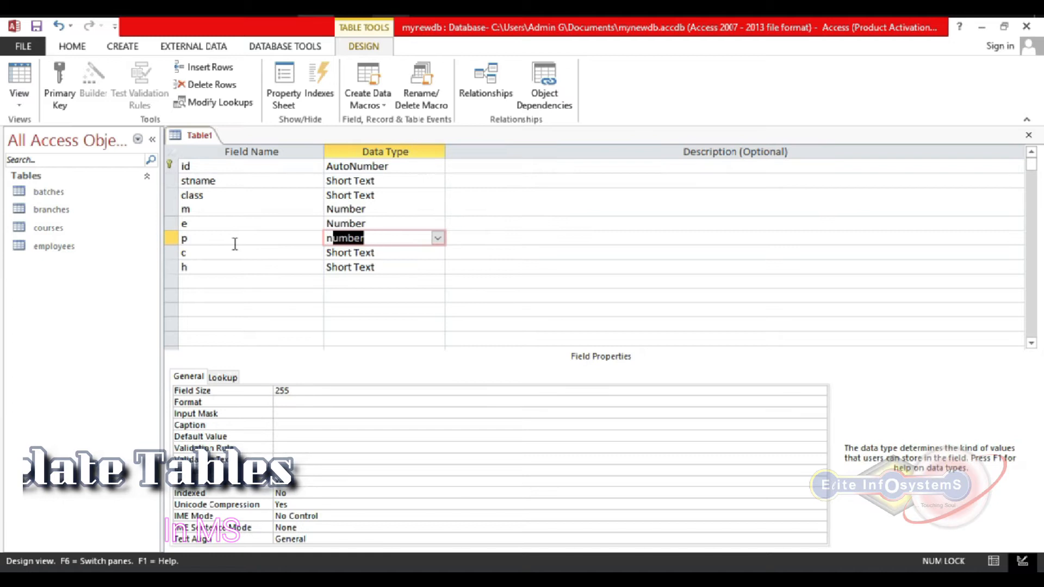
{"action": "type", "text": "n"}
{"action": "key", "text": "Tab"}
{"action": "left_click", "coordinate": [236, 255]}
{"action": "key", "text": "Tab"}
{"action": "type", "text": "n"}
{"action": "left_click", "coordinate": [242, 268]}
{"action": "key", "text": "Tab"}
{"action": "type", "text": "n"}
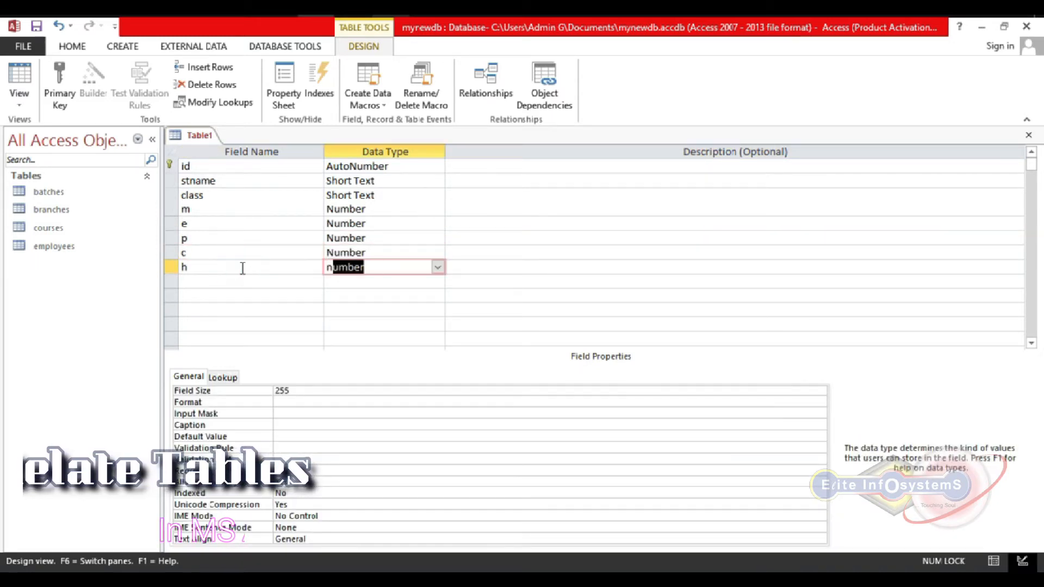
{"action": "left_click", "coordinate": [273, 267]}
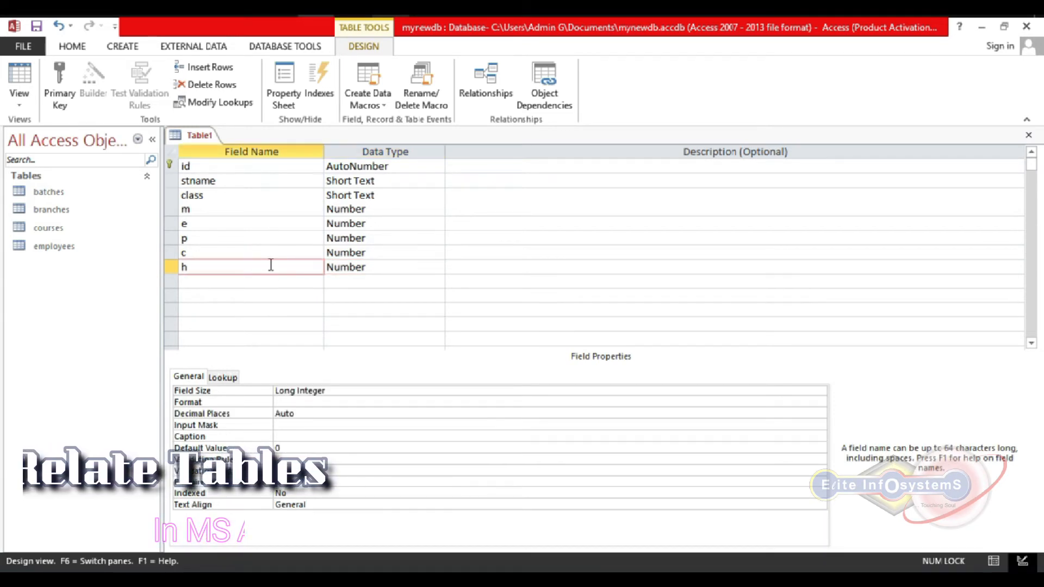
Enter the descriptions Maths, English and Physics for the m, e and p fields
{"action": "left_click", "coordinate": [465, 202]}
{"action": "type", "text": "Maths"}
{"action": "key", "text": "Down"}
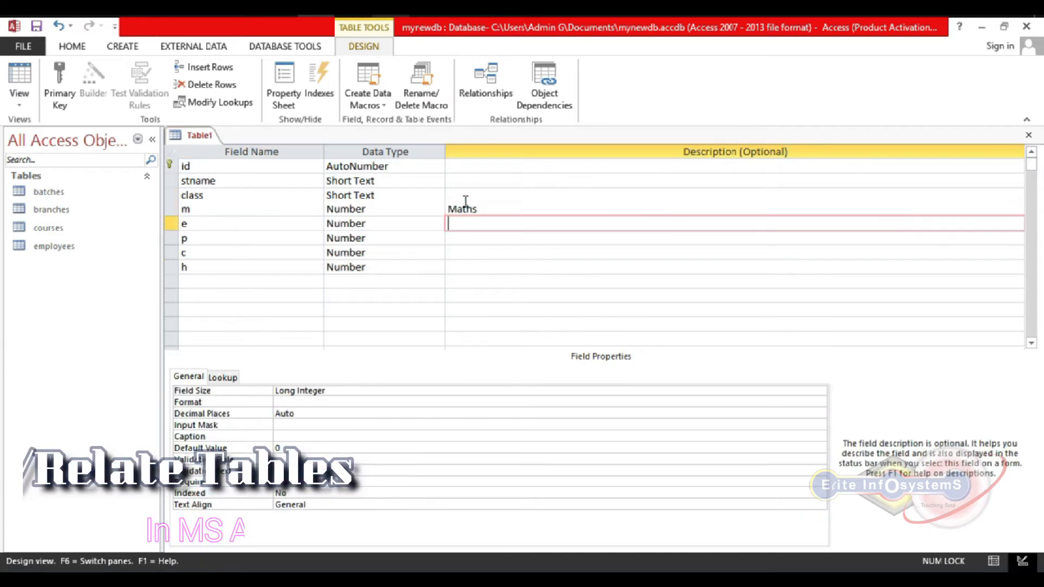
{"action": "type", "text": "English"}
{"action": "key", "text": "Down"}
{"action": "type", "text": "Physo"}
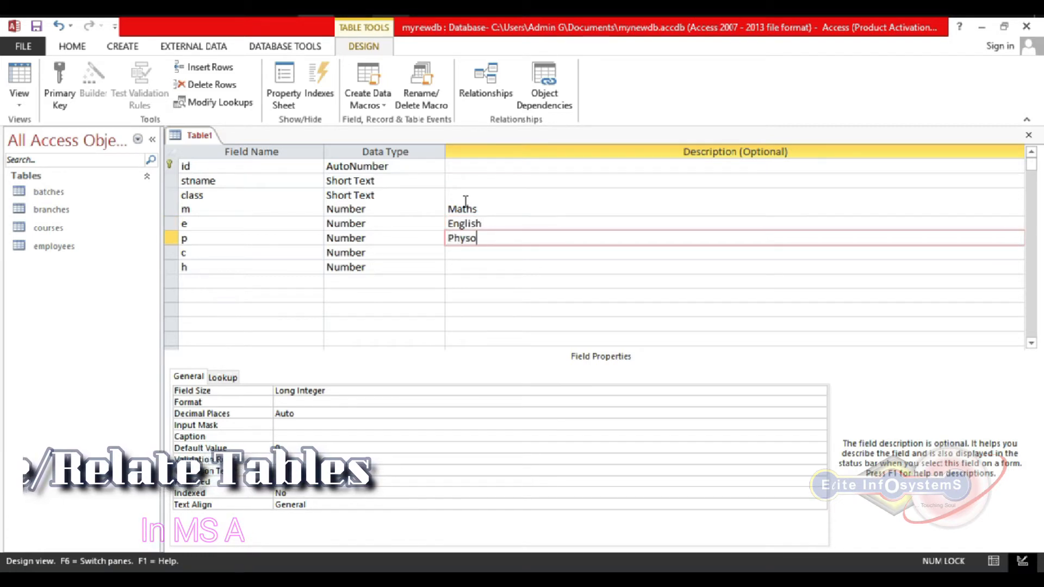
{"action": "key", "text": "BackSpace"}
{"action": "type", "text": "ics"}
Enter the descriptions Chemistry and Hindi for the c and h fields
{"action": "key", "text": "Down"}
{"action": "type", "text": "Chemitsry"}
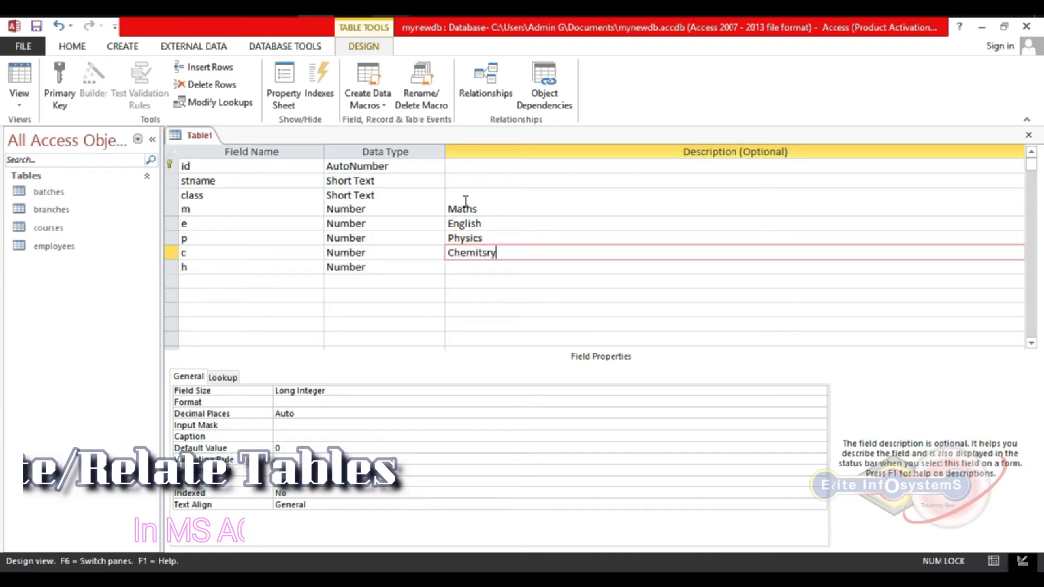
{"action": "key", "text": "BackSpace"}
{"action": "key", "text": "BackSpace"}
{"action": "key", "text": "BackSpace"}
{"action": "type", "text": "stry"}
{"action": "key", "text": "Down"}
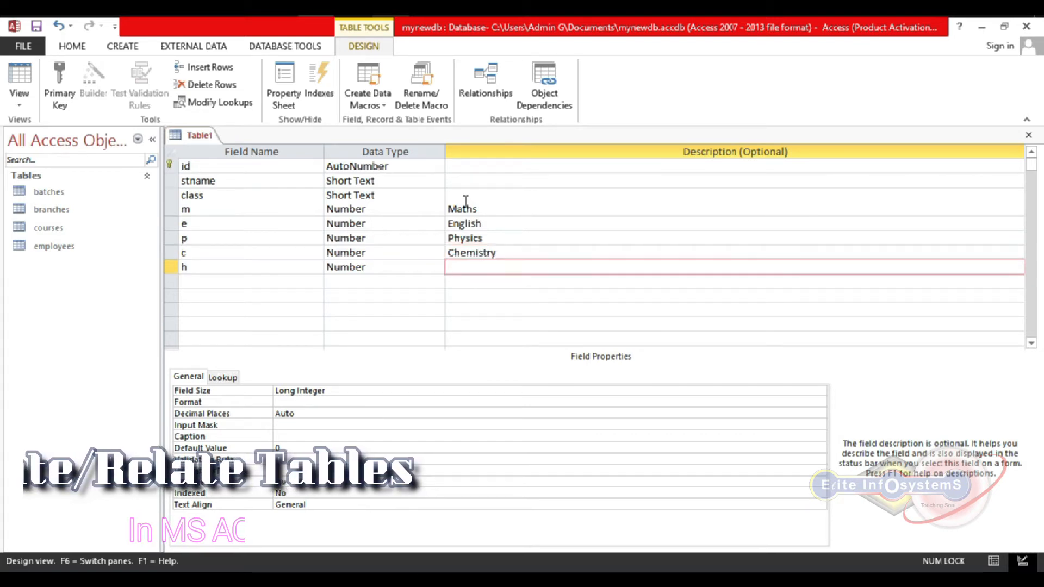
{"action": "type", "text": "Hindi"}
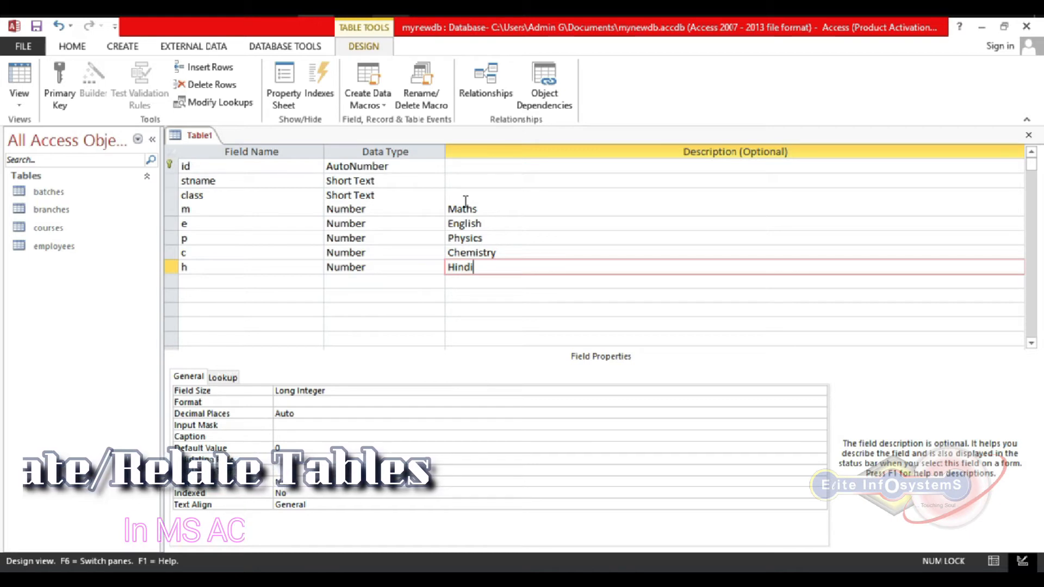
Add a ttl field below h with the Number data type and the description Total
{"action": "key", "text": "Down"}
{"action": "key", "text": "Left"}
{"action": "key", "text": "Left"}
{"action": "type", "text": "ttl"}
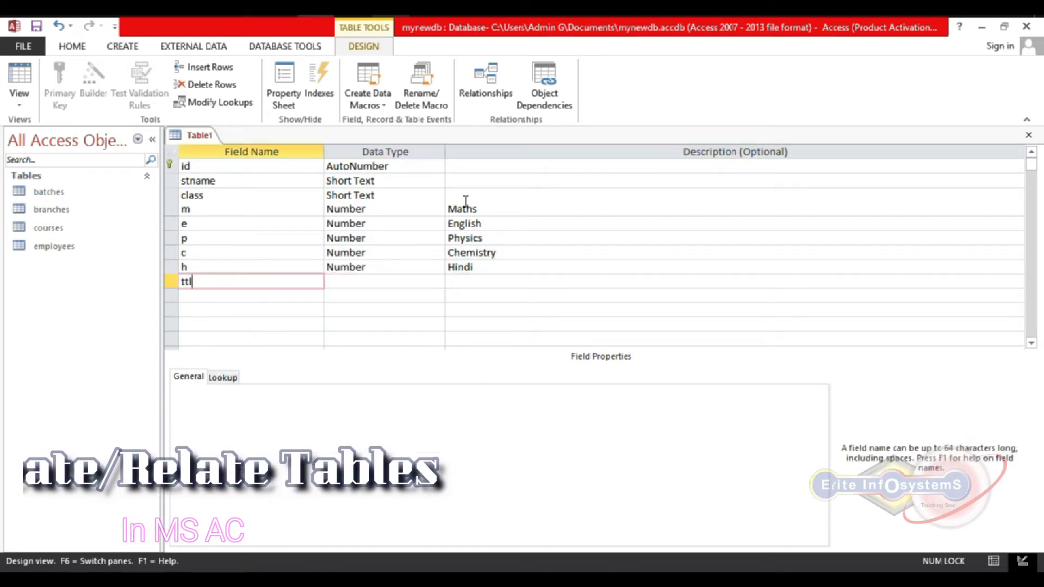
{"action": "key", "text": "Tab"}
{"action": "type", "text": "n"}
{"action": "key", "text": "Tab"}
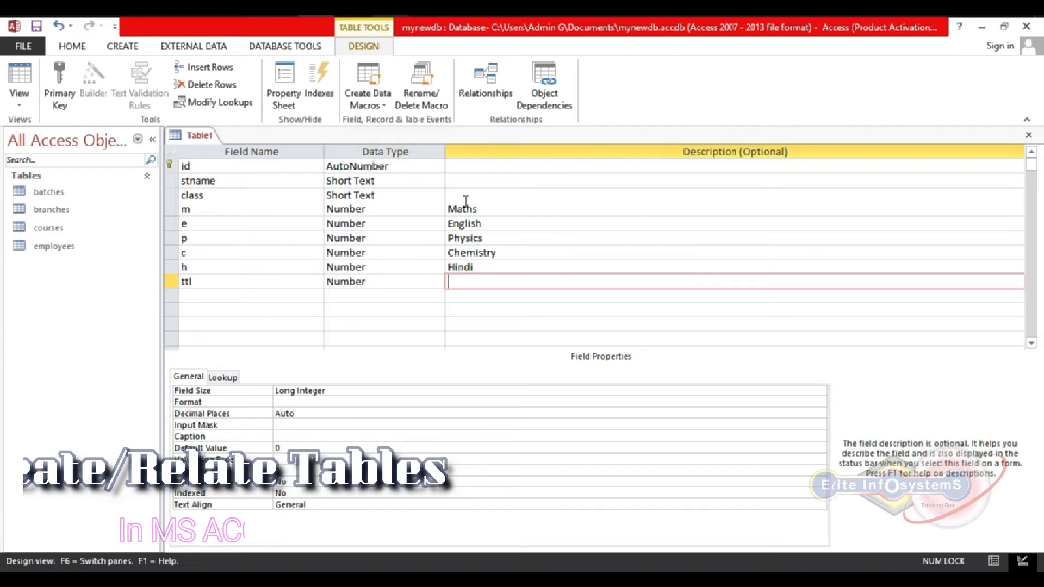
{"action": "type", "text": "Total"}
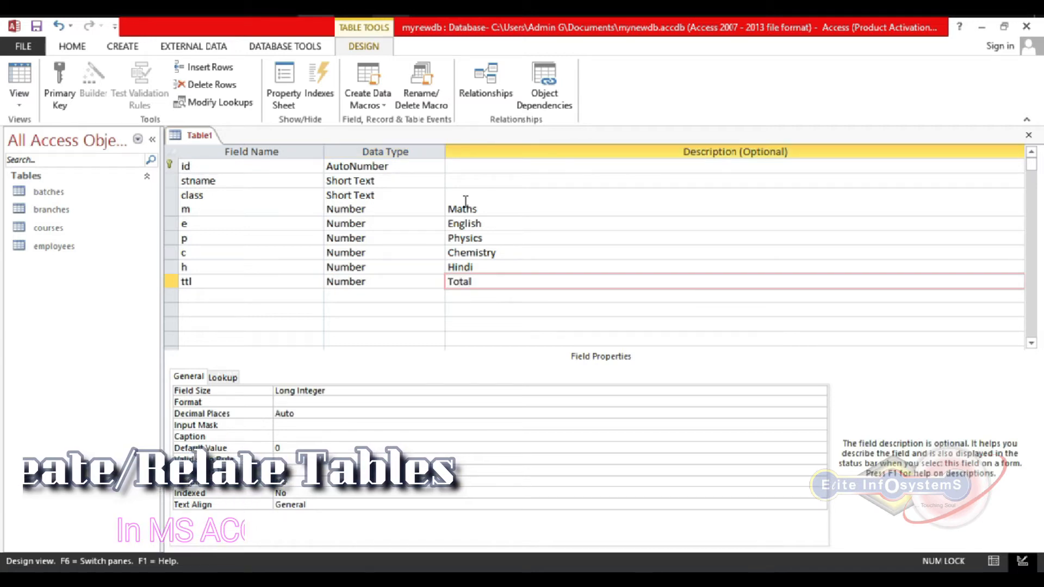
{"action": "key", "text": "shift+Tab"}
{"action": "key", "text": "shift+Tab"}
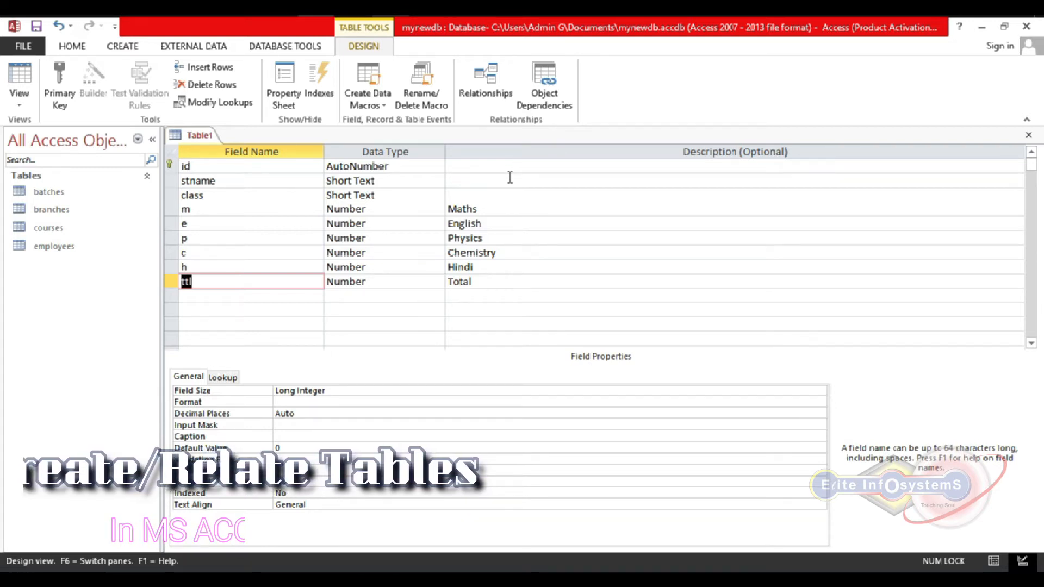
Enter the description Student Name for the stname field
{"action": "left_click", "coordinate": [479, 179]}
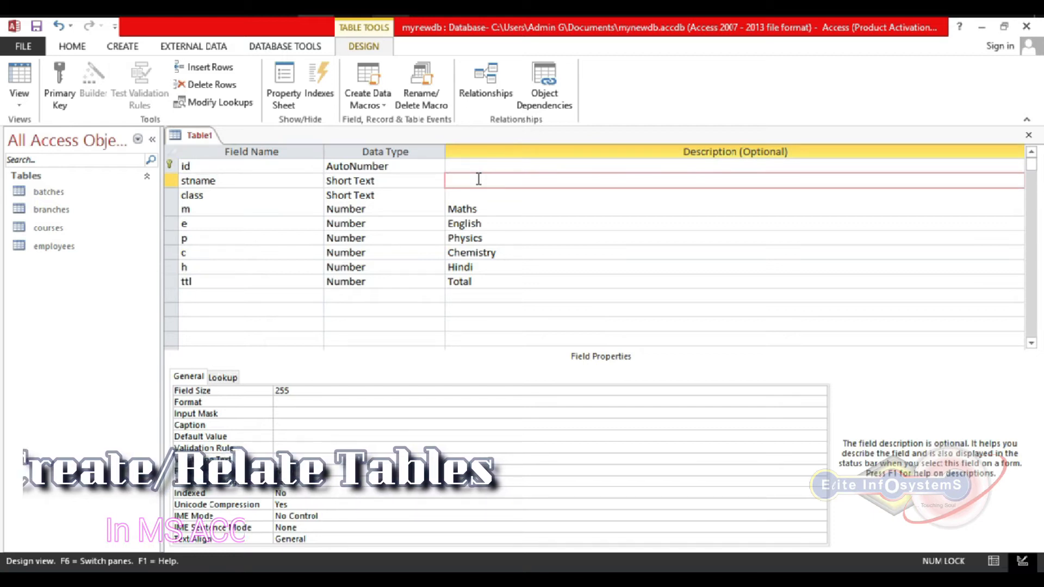
{"action": "type", "text": "S"}
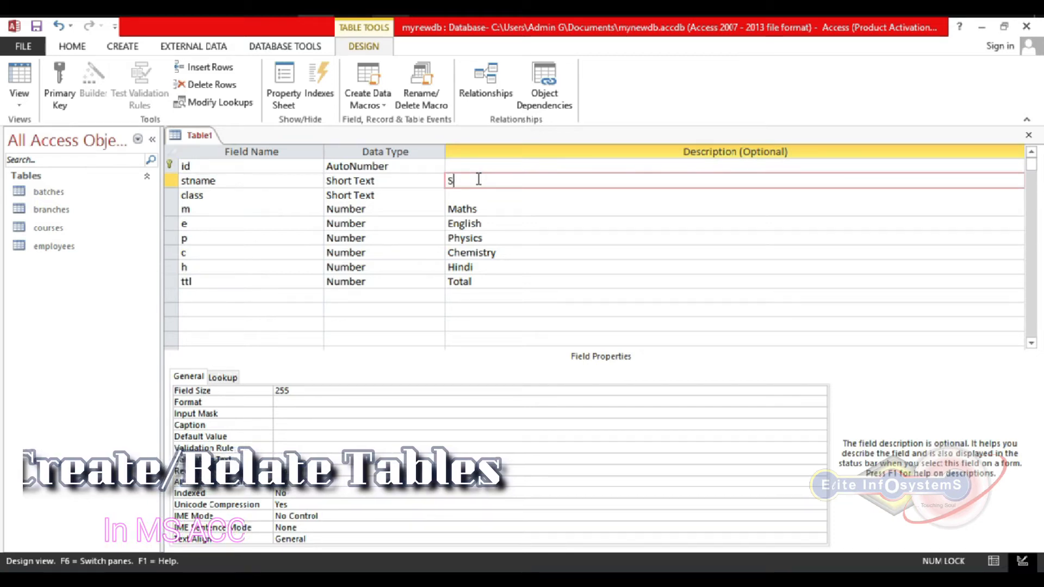
{"action": "type", "text": "tudent Name"}
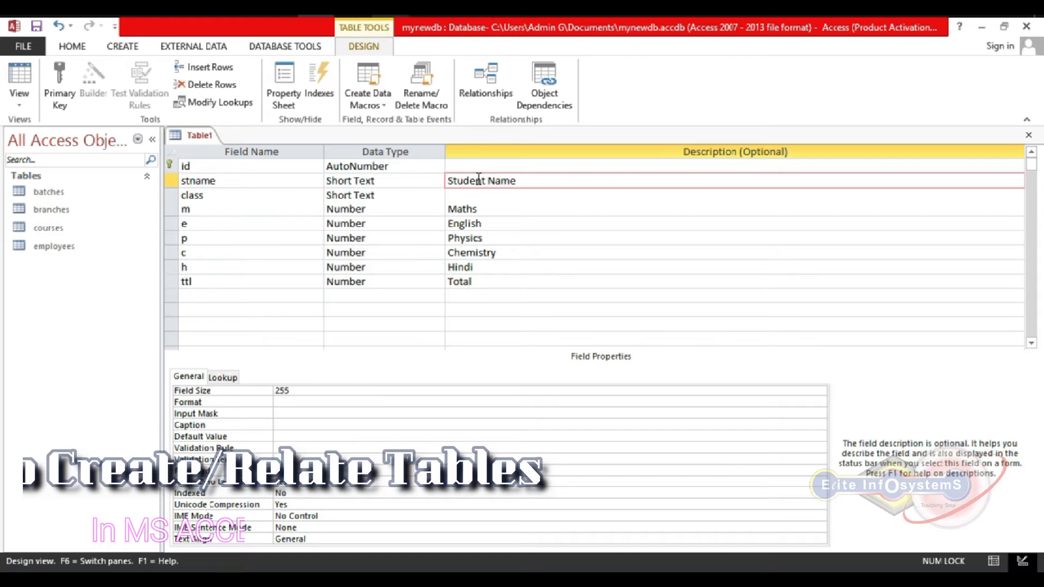
Save the table as students and close it
{"action": "key", "text": "ctrl+s"}
{"action": "type", "text": "students"}
{"action": "key", "text": "Return"}
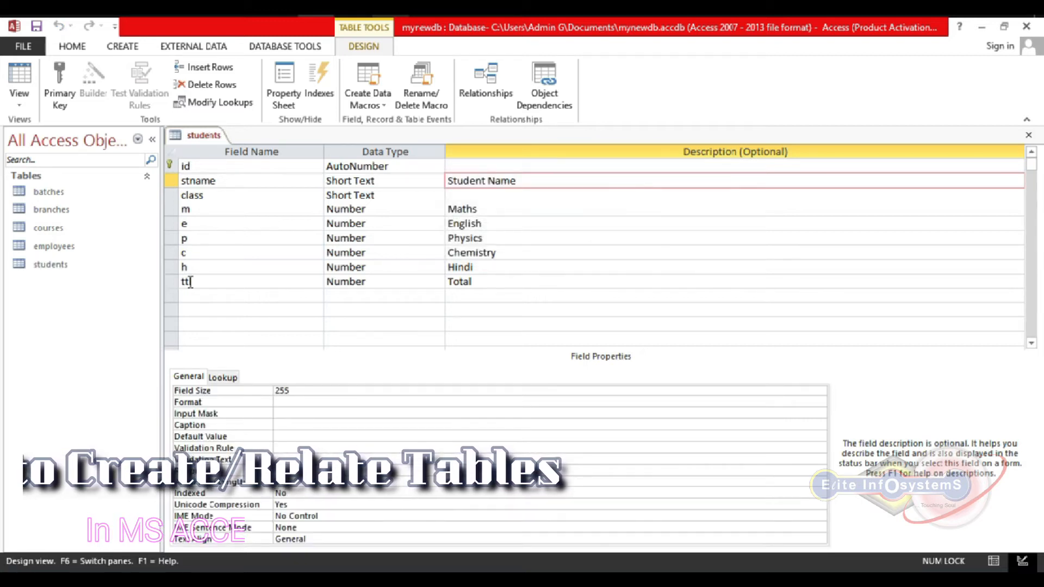
{"action": "key", "text": "ctrl+w"}
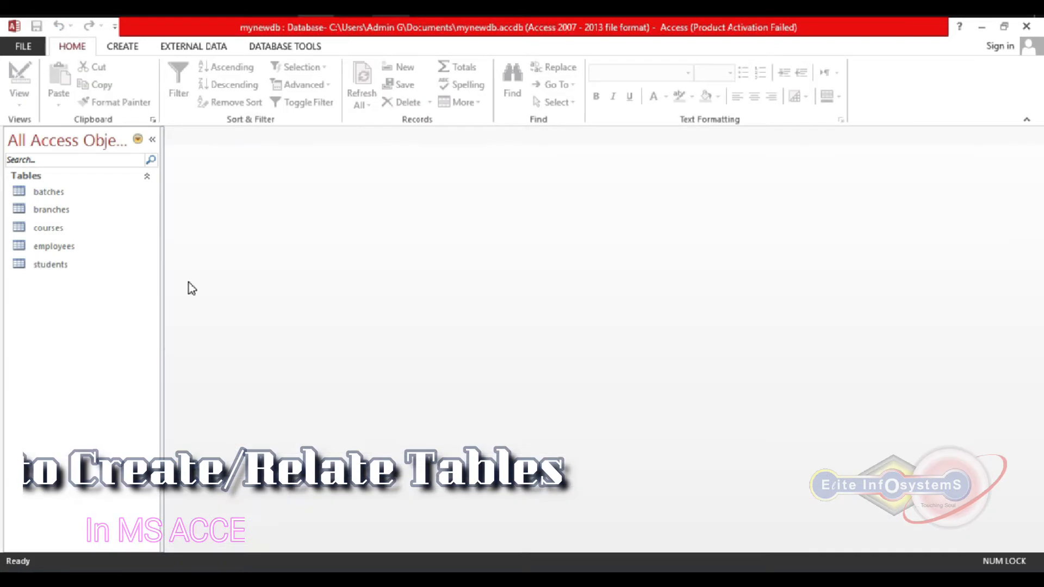
Open the students table in datasheet view and start a record with the student's name, class V and 45 in m
{"action": "left_click", "coordinate": [49, 266]}
{"action": "double_click", "coordinate": [49, 268]}
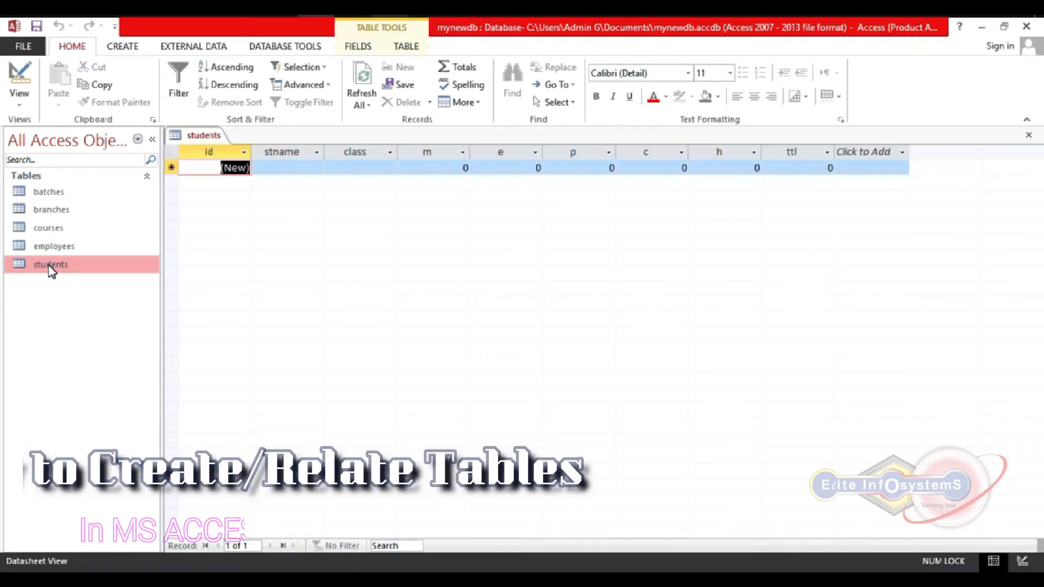
{"action": "key", "text": "Tab"}
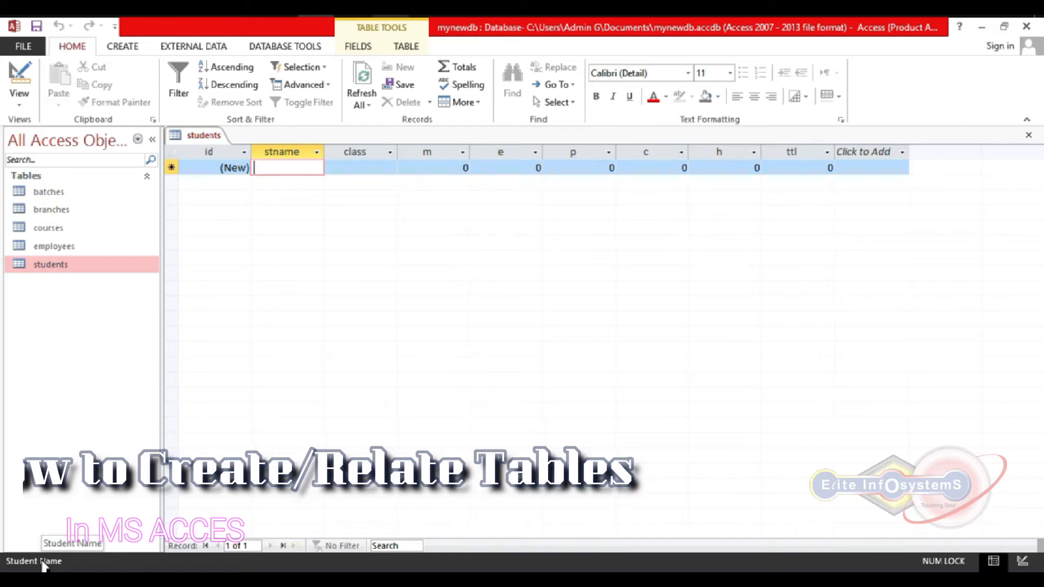
{"action": "type", "text": "Ram"}
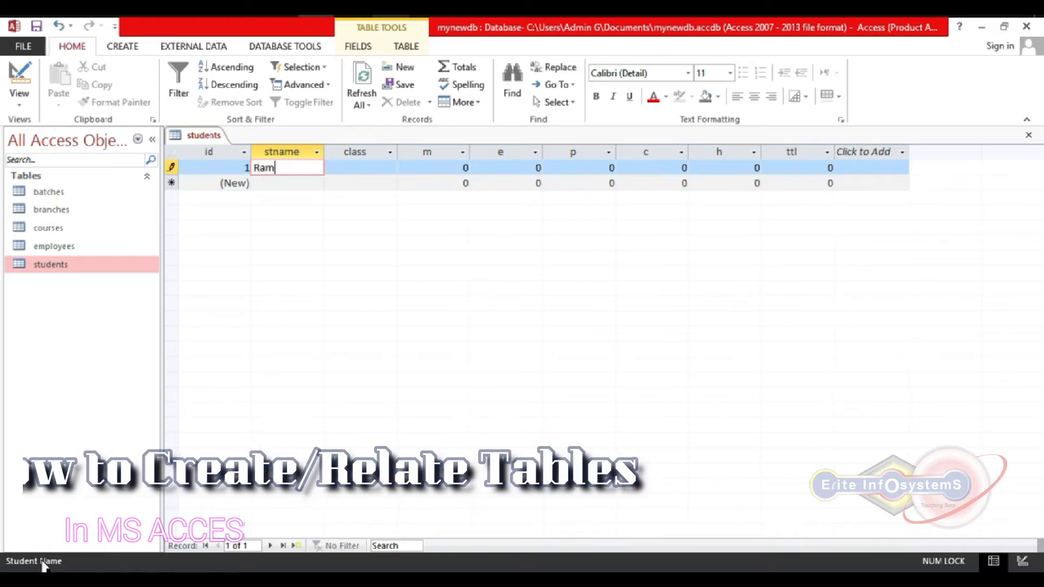
{"action": "key", "text": "Tab"}
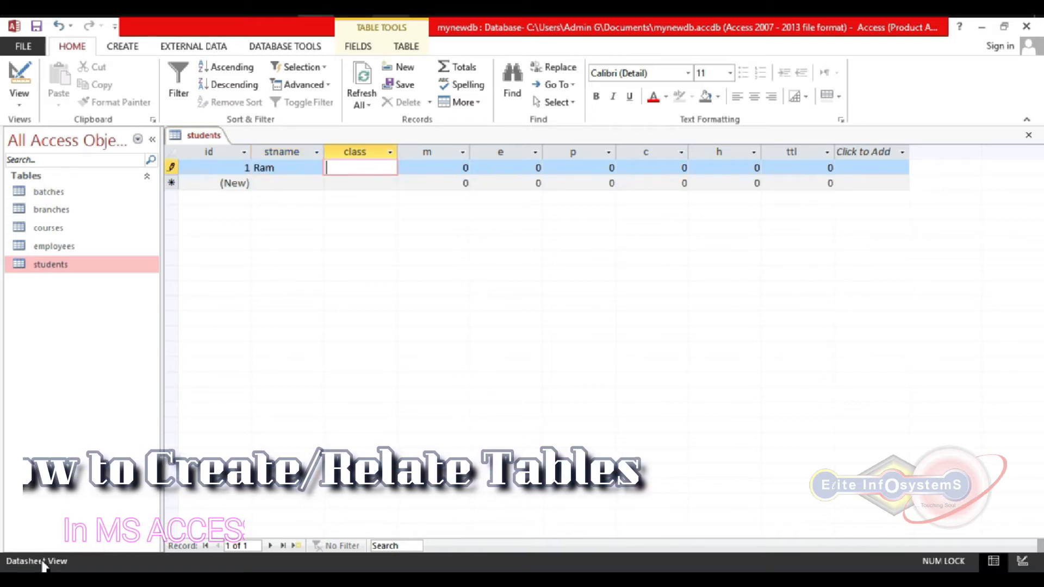
{"action": "type", "text": "V"}
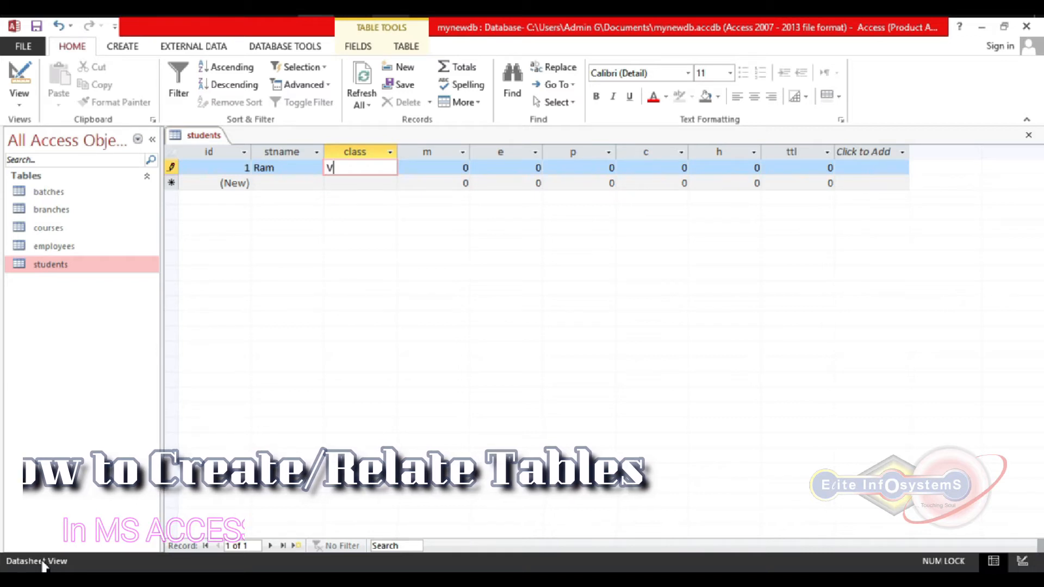
{"action": "key", "text": "Tab"}
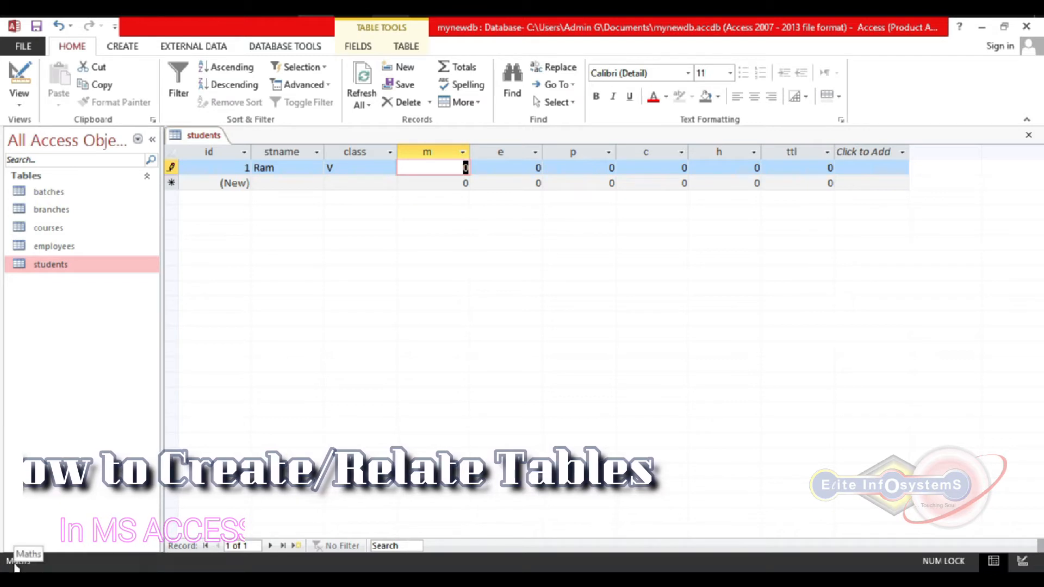
{"action": "type", "text": "45"}
{"action": "key", "text": "Tab"}
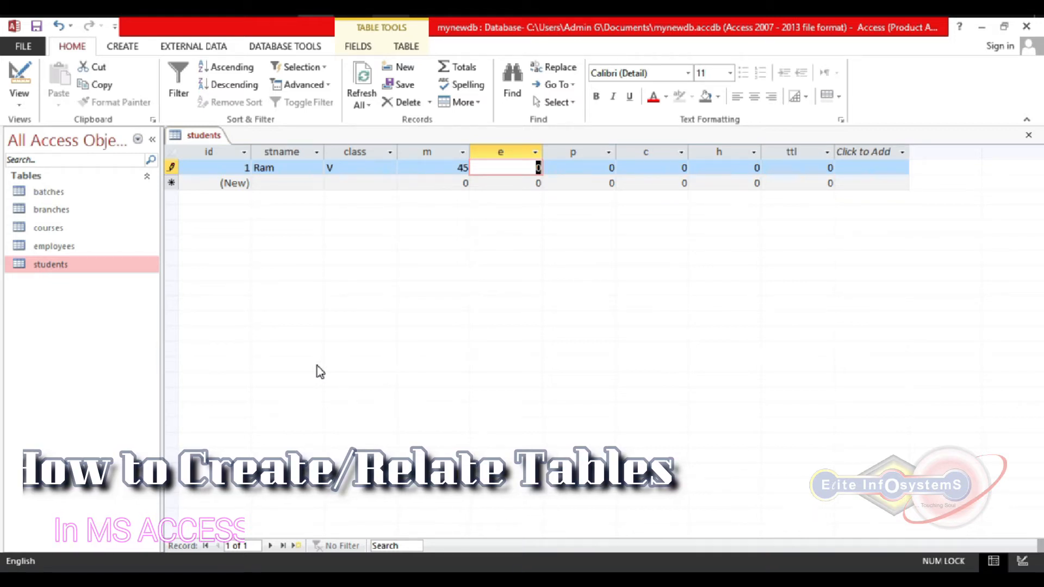
Close the datasheet and reopen the students table in design view
{"action": "key", "text": "ctrl+w"}
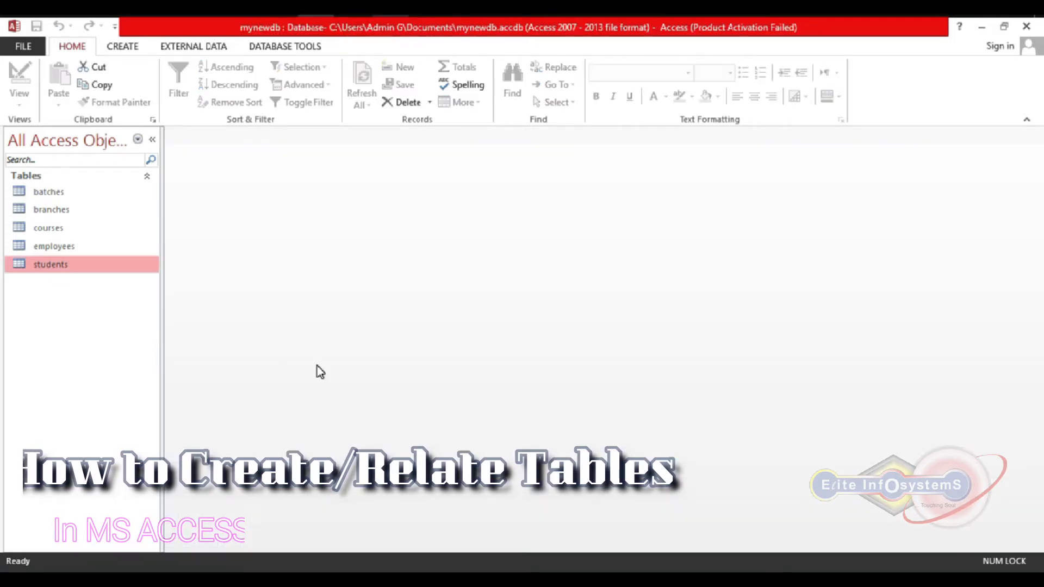
{"action": "right_click", "coordinate": [116, 259]}
{"action": "left_click", "coordinate": [180, 286]}
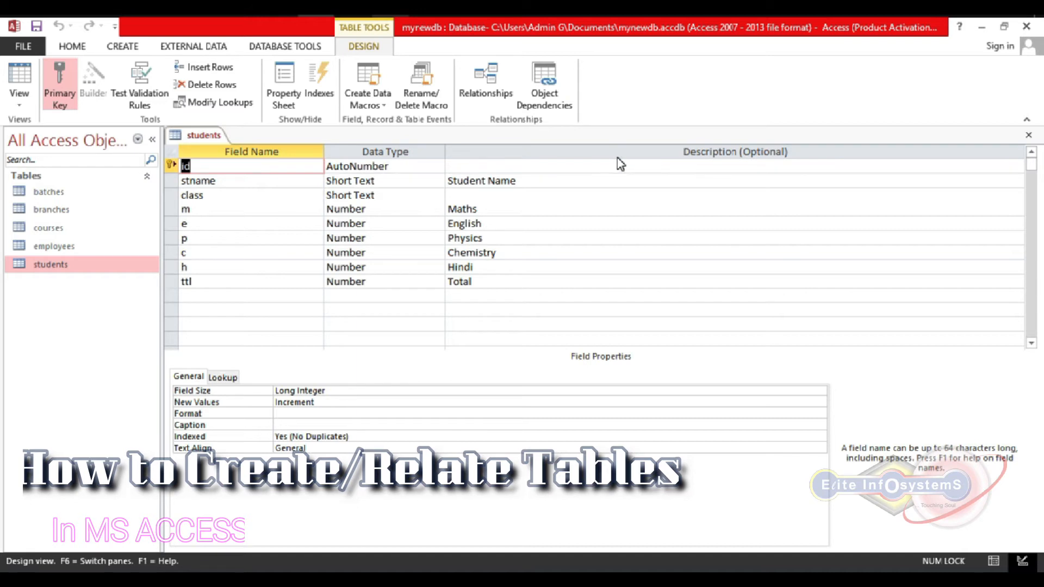
Examine the m field's size, format, decimal places, input mask and caption properties, and compare the properties of the stname, e and id fields
{"action": "left_click", "coordinate": [267, 214]}
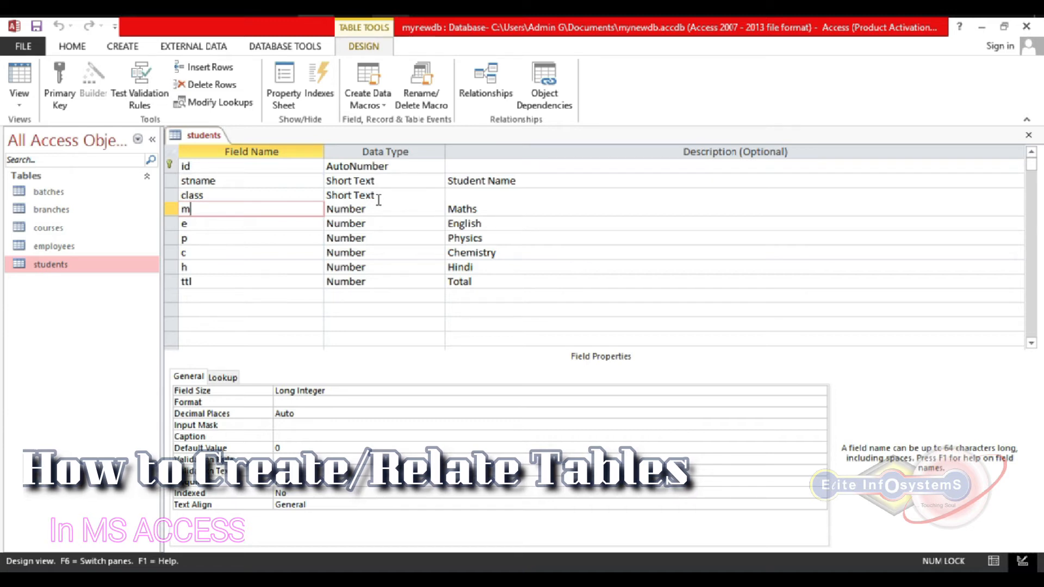
{"action": "left_click", "coordinate": [233, 392]}
{"action": "left_click", "coordinate": [229, 403]}
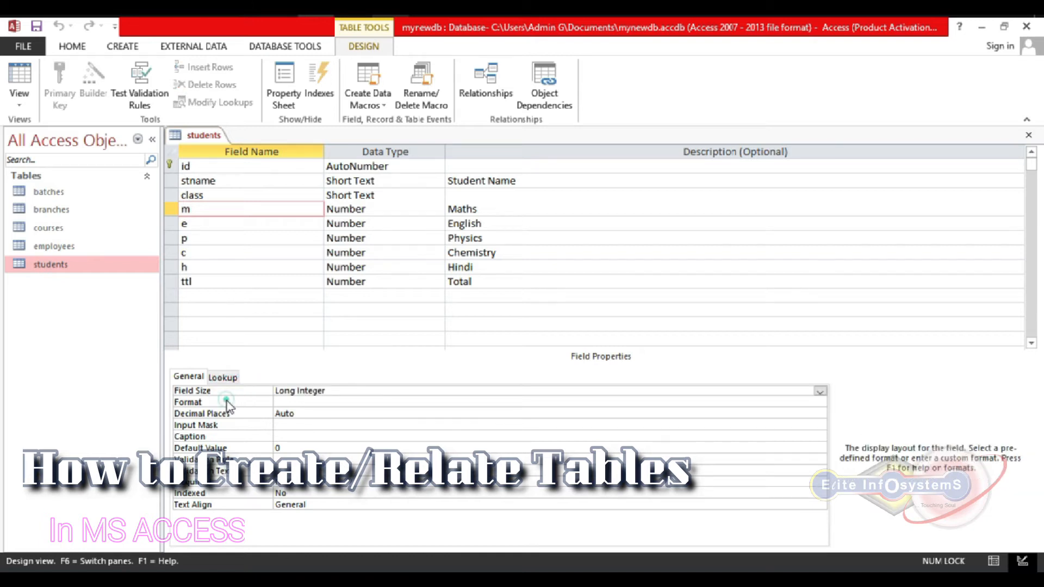
{"action": "left_click", "coordinate": [230, 417]}
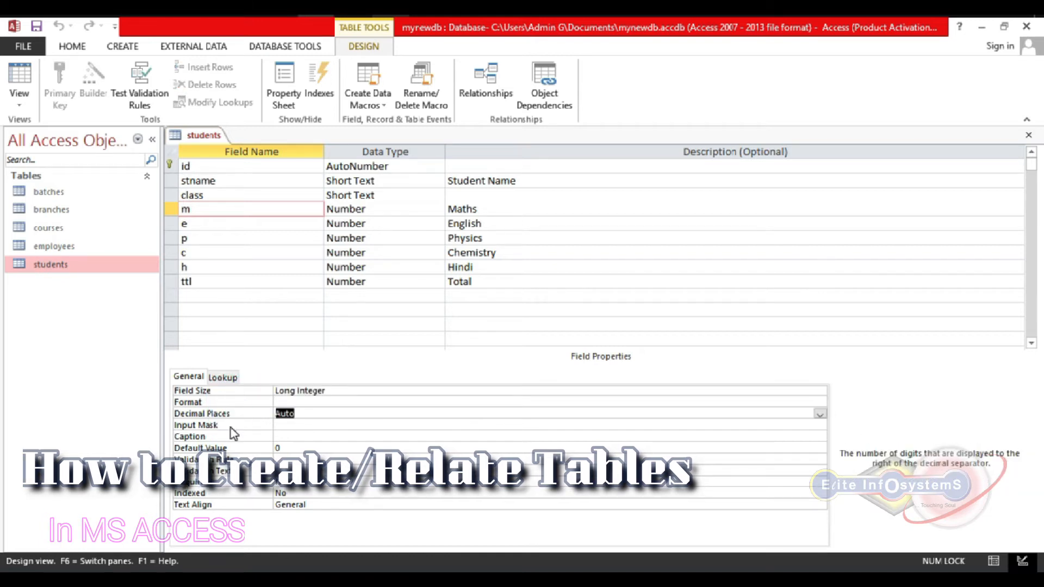
{"action": "left_click", "coordinate": [230, 425]}
{"action": "left_click", "coordinate": [231, 436]}
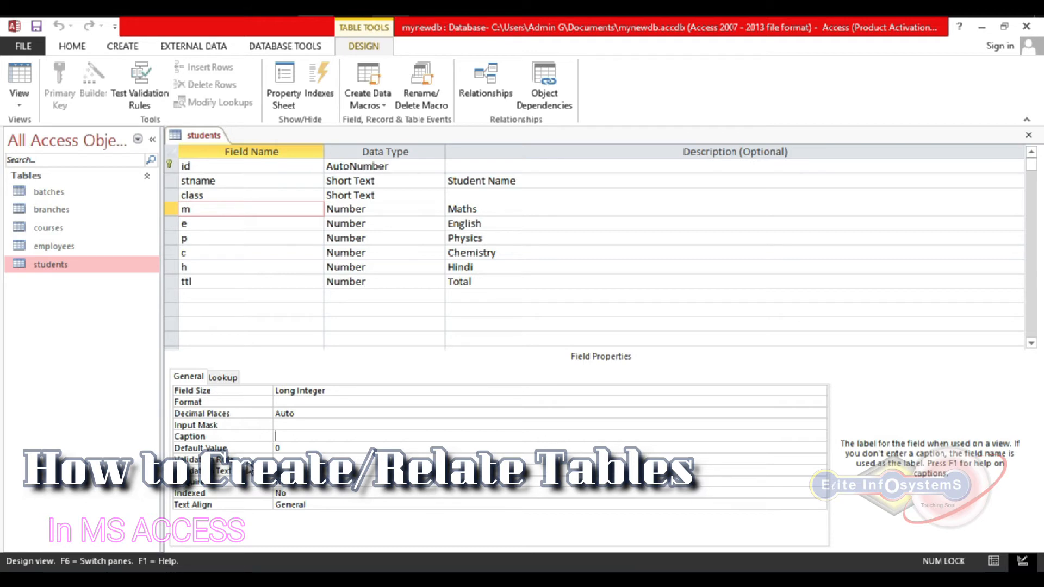
{"action": "left_click", "coordinate": [302, 182]}
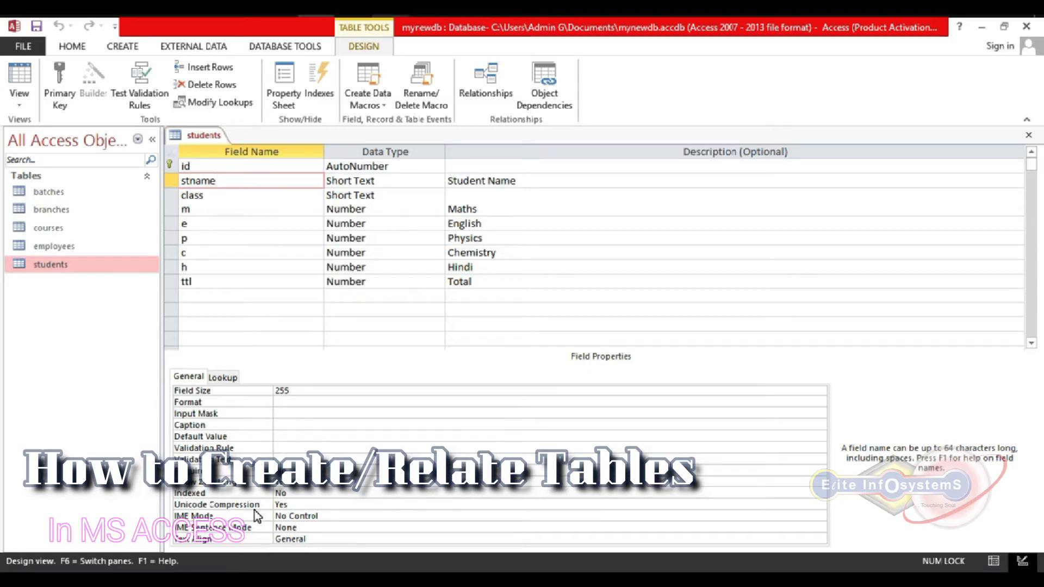
{"action": "left_click", "coordinate": [275, 224]}
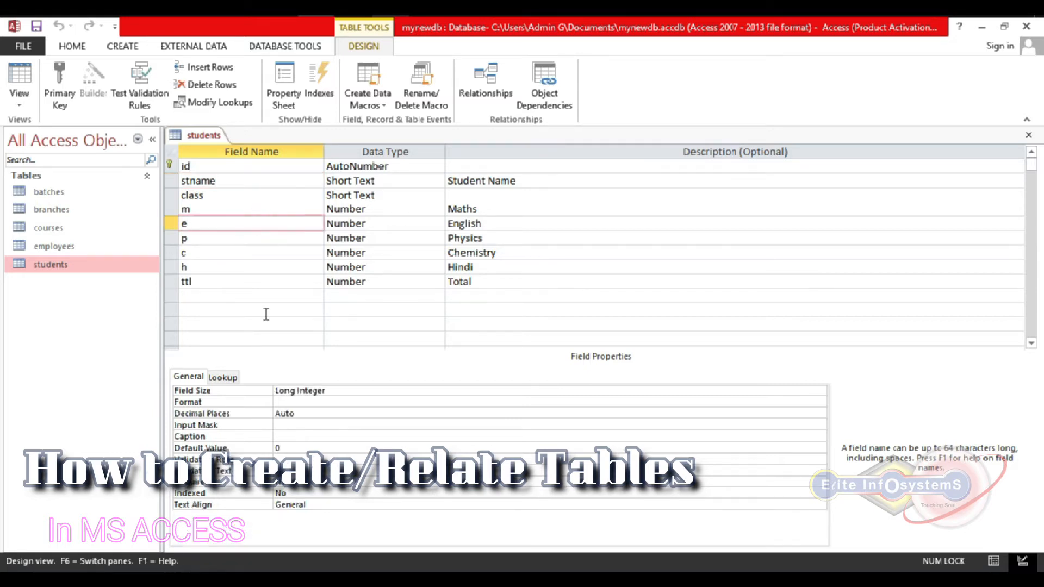
{"action": "left_click", "coordinate": [262, 166]}
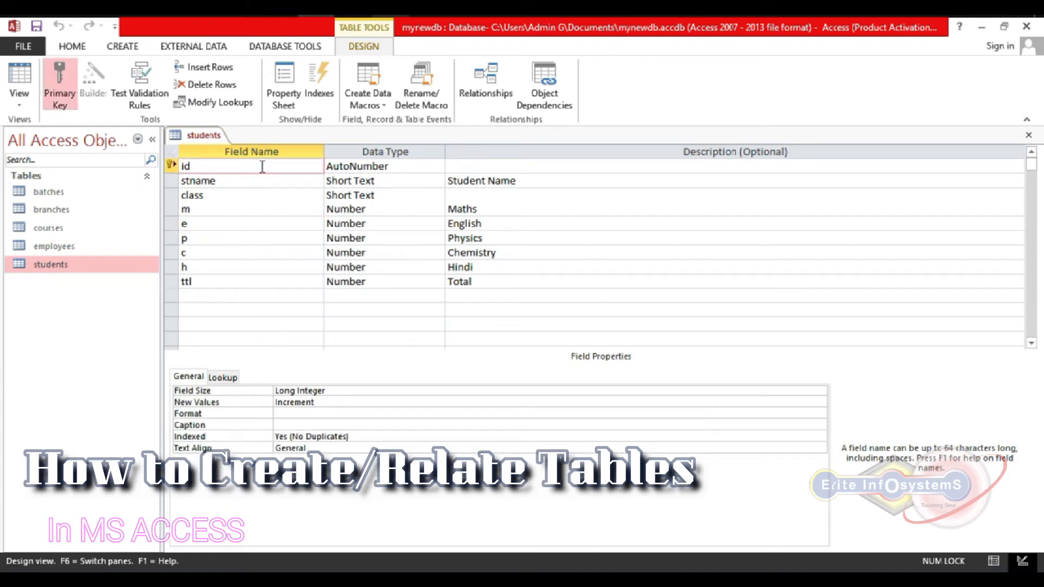
{"action": "left_click", "coordinate": [302, 182]}
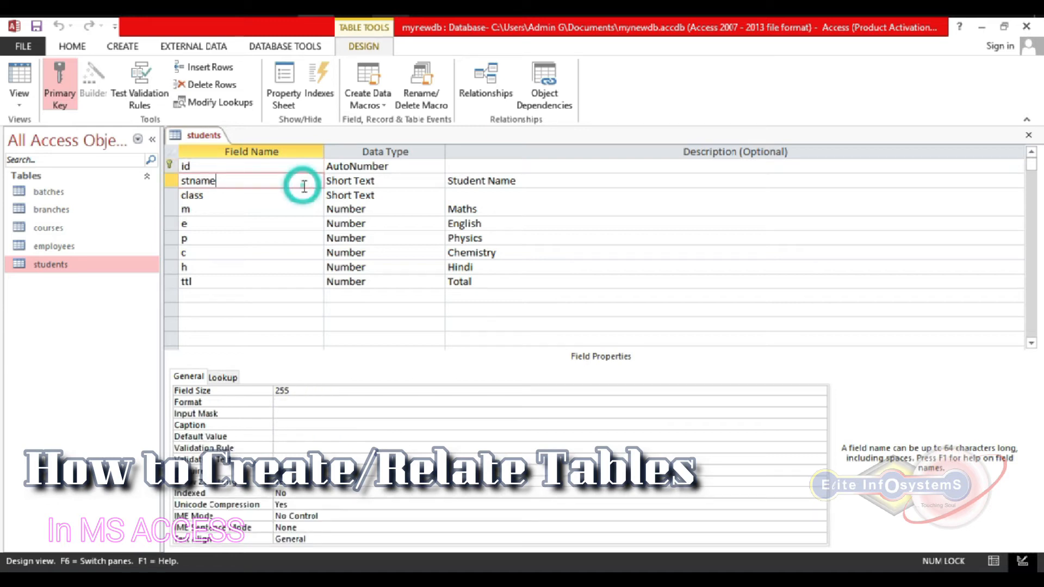
{"action": "left_click", "coordinate": [294, 228]}
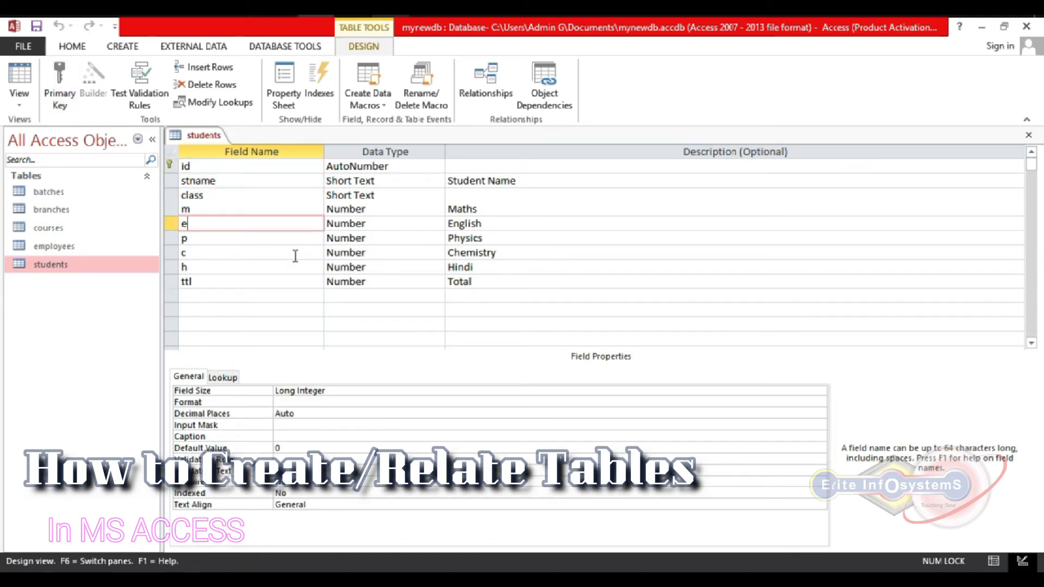
Add a doj field below ttl with the Date/Time data type
{"action": "left_click", "coordinate": [316, 294]}
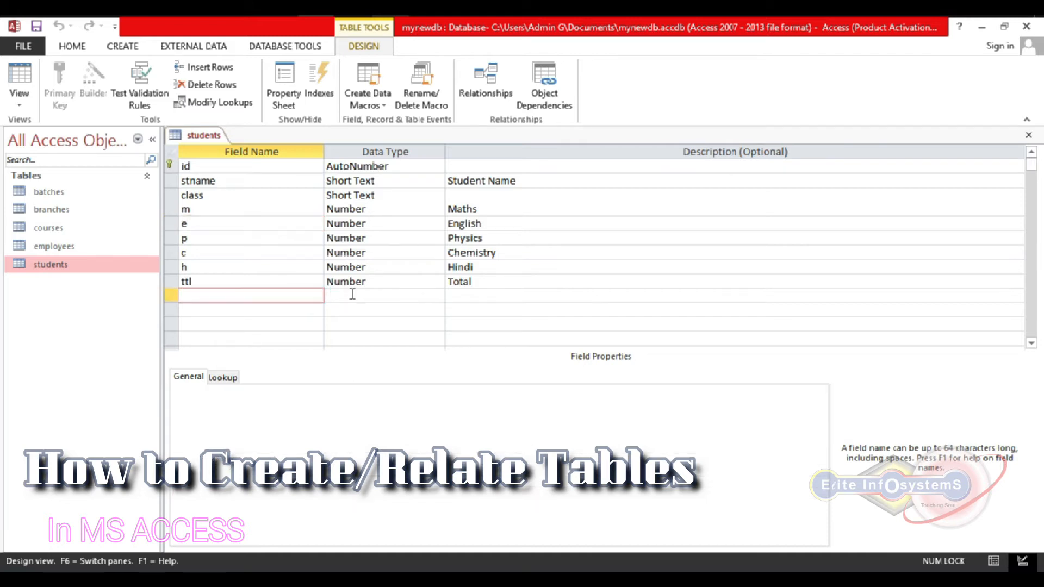
{"action": "left_click", "coordinate": [385, 294]}
{"action": "left_click", "coordinate": [438, 296]}
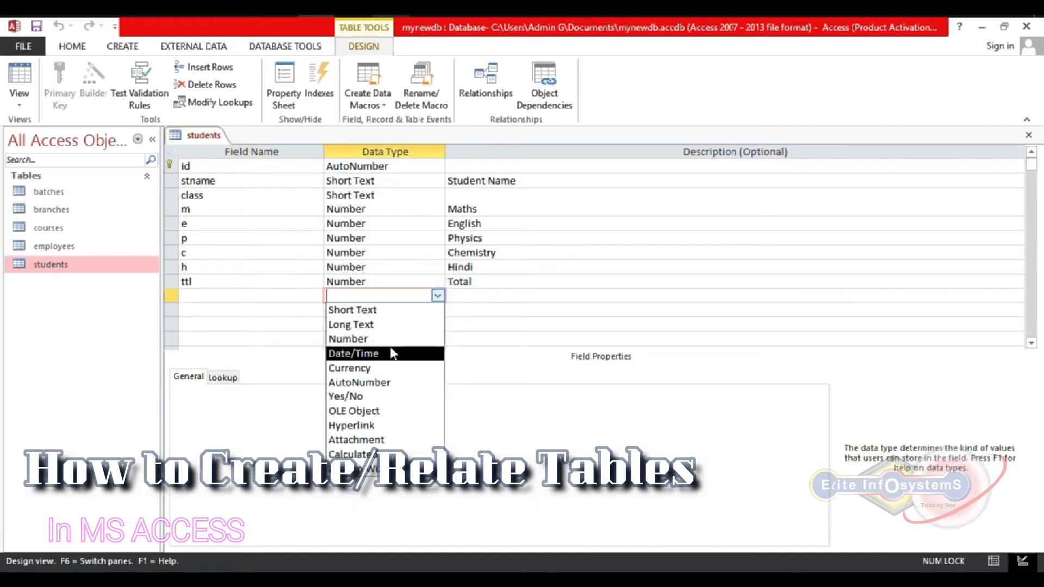
{"action": "left_click", "coordinate": [392, 354]}
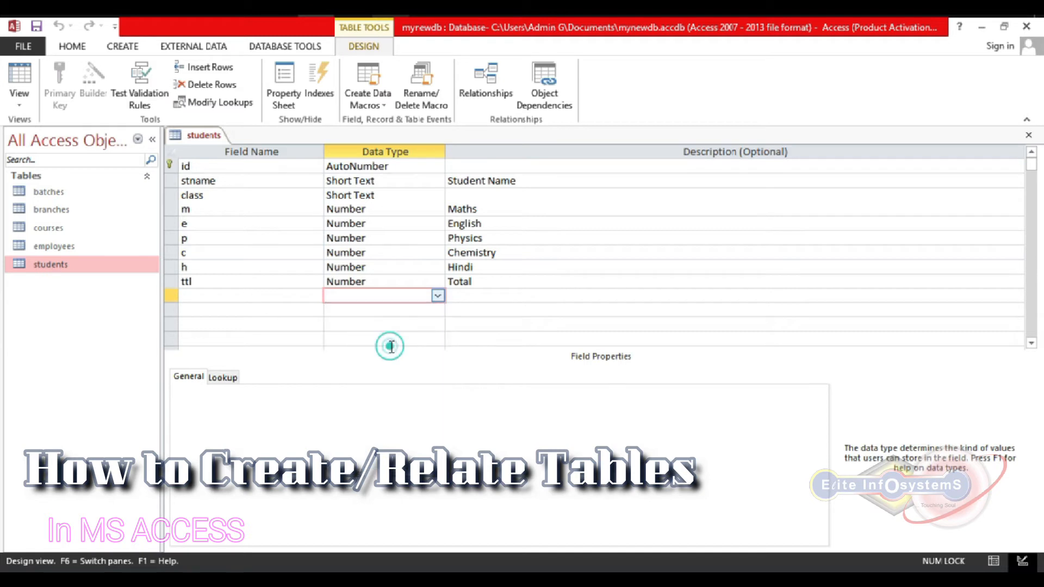
{"action": "left_click", "coordinate": [294, 294]}
{"action": "type", "text": "du"}
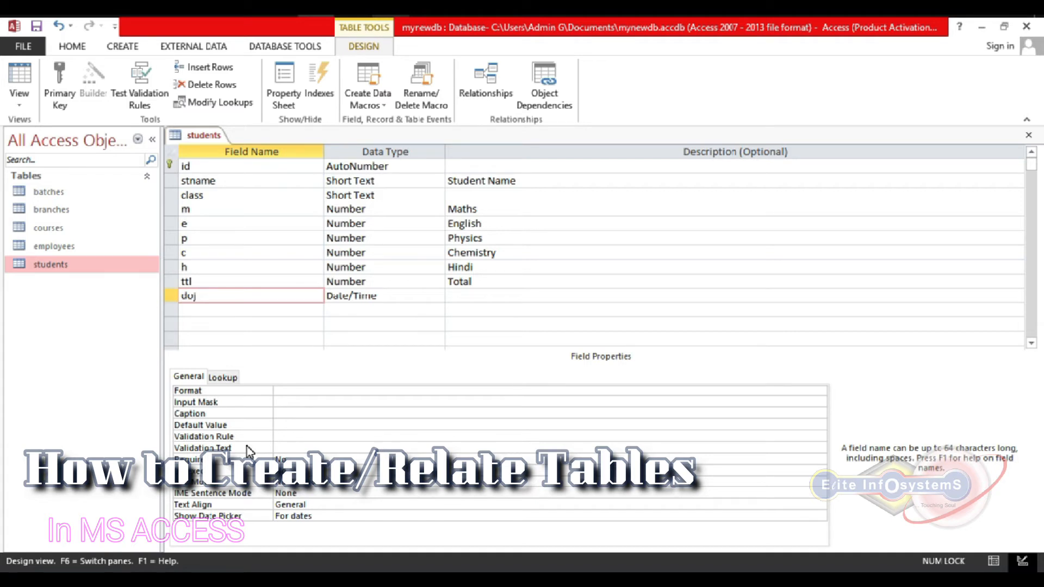
Examine the help texts for the class field's size and format and for the stname description
{"action": "left_click", "coordinate": [233, 180]}
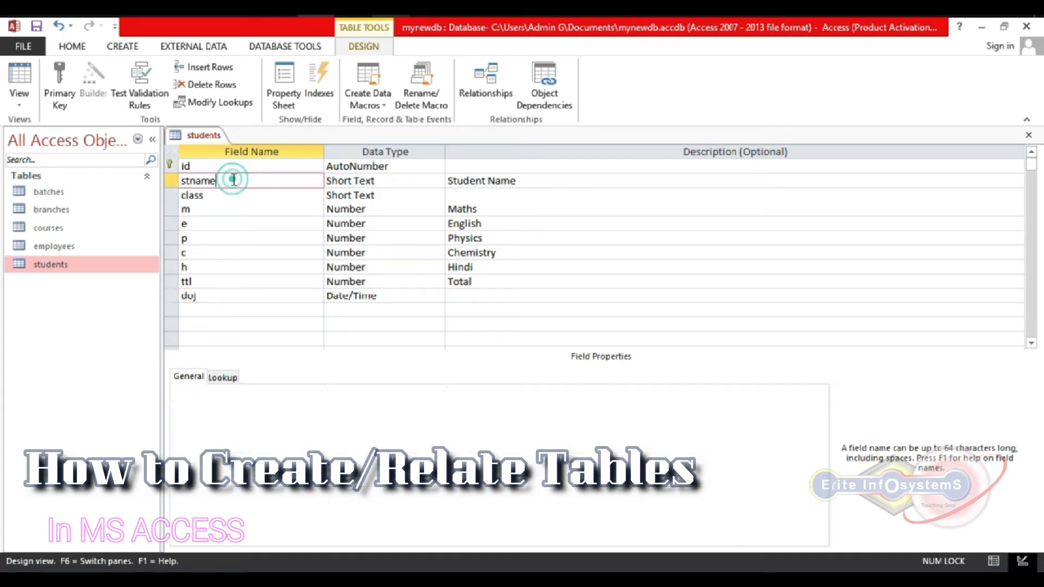
{"action": "left_click", "coordinate": [239, 196]}
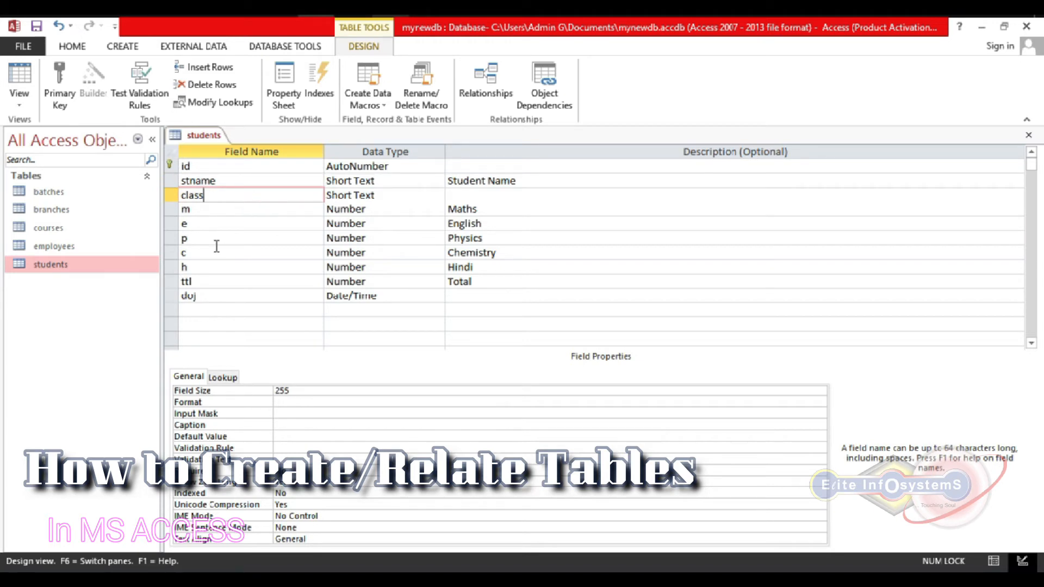
{"action": "left_click", "coordinate": [297, 389]}
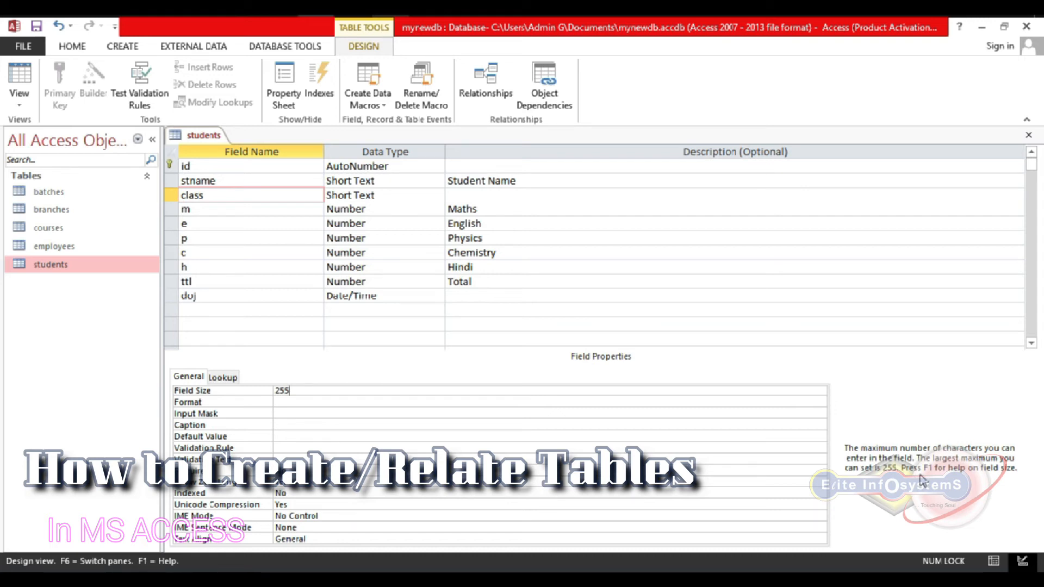
{"action": "left_click", "coordinate": [294, 401]}
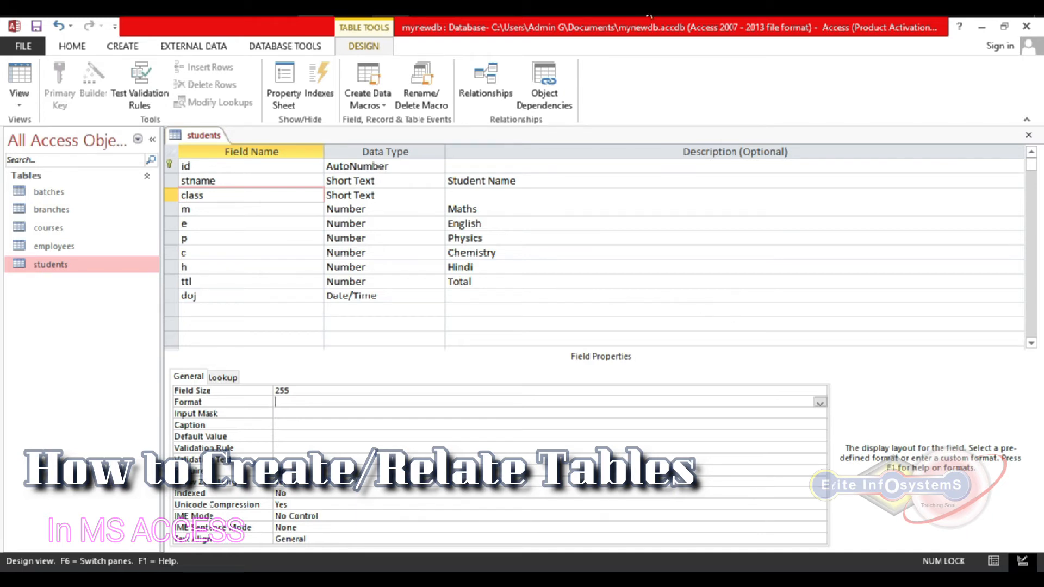
{"action": "left_click", "coordinate": [641, 183]}
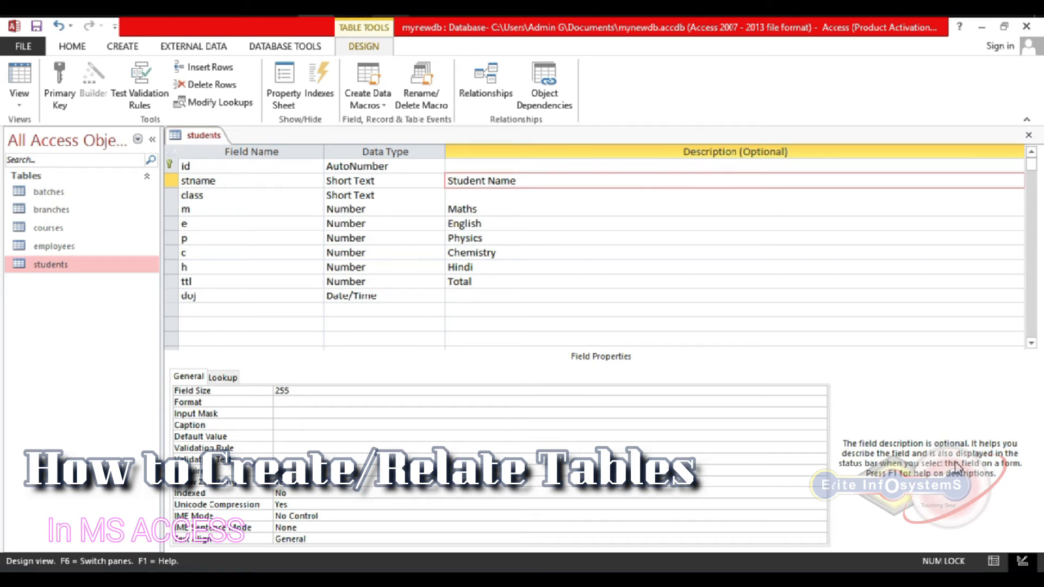
{"action": "left_click", "coordinate": [288, 201]}
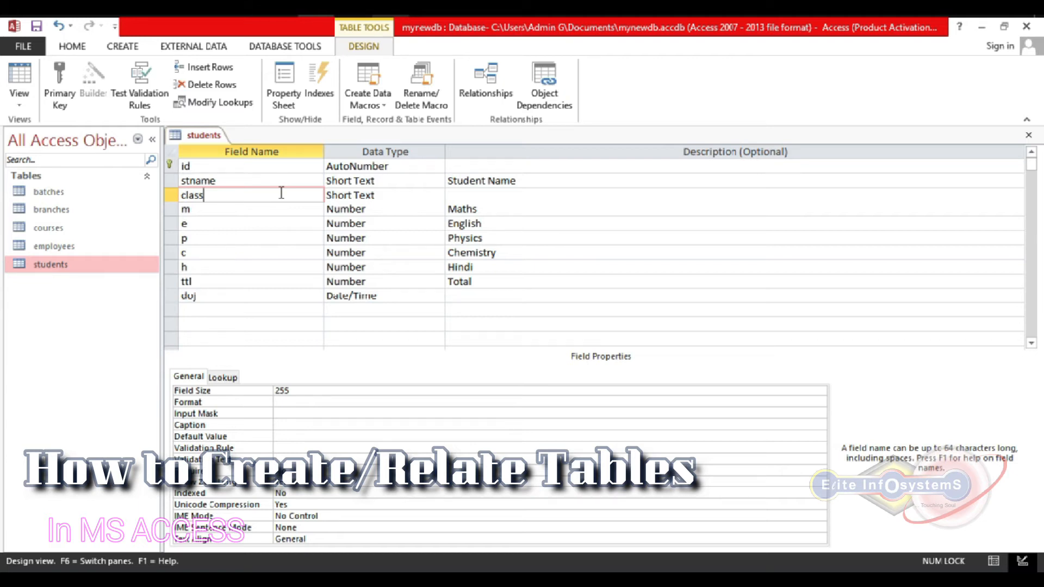
Rename the stname field to stdname
{"action": "left_click", "coordinate": [191, 181]}
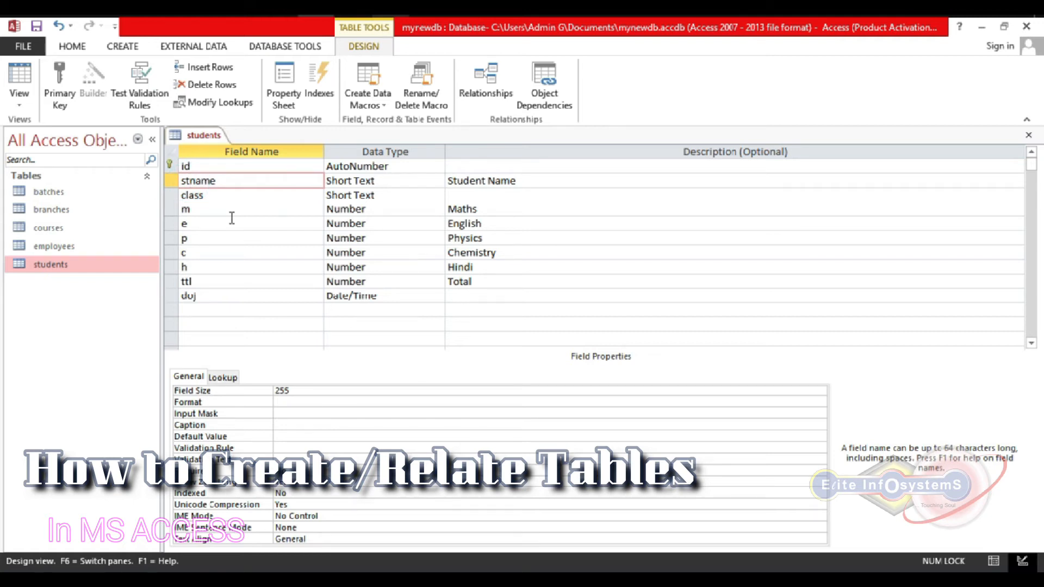
{"action": "type", "text": "d"}
{"action": "key", "text": "BackSpace"}
{"action": "left_click", "coordinate": [249, 213]}
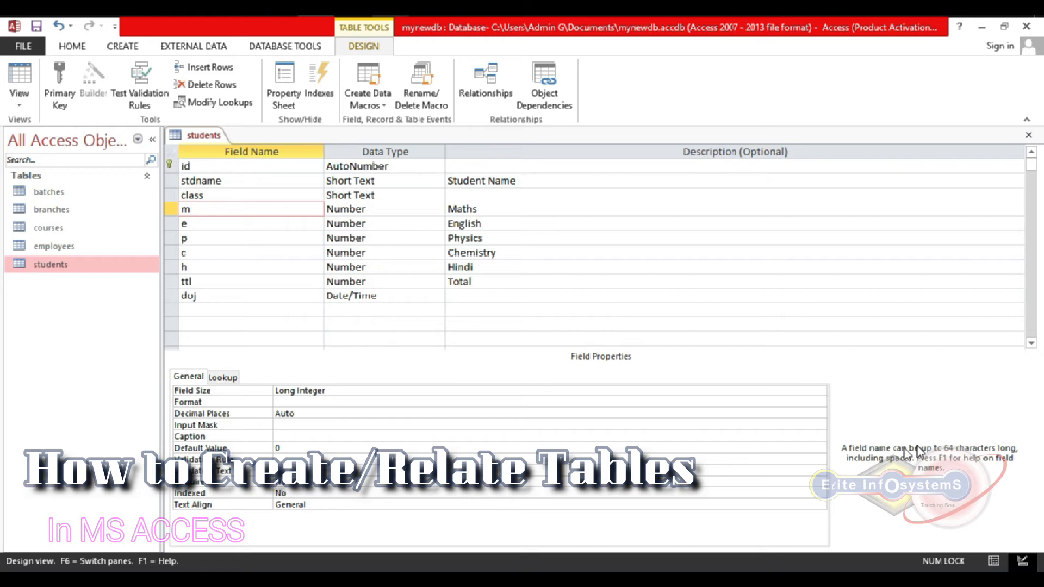
Examine the help texts for the c field's description and the ttl field's input mask
{"action": "left_click", "coordinate": [581, 252]}
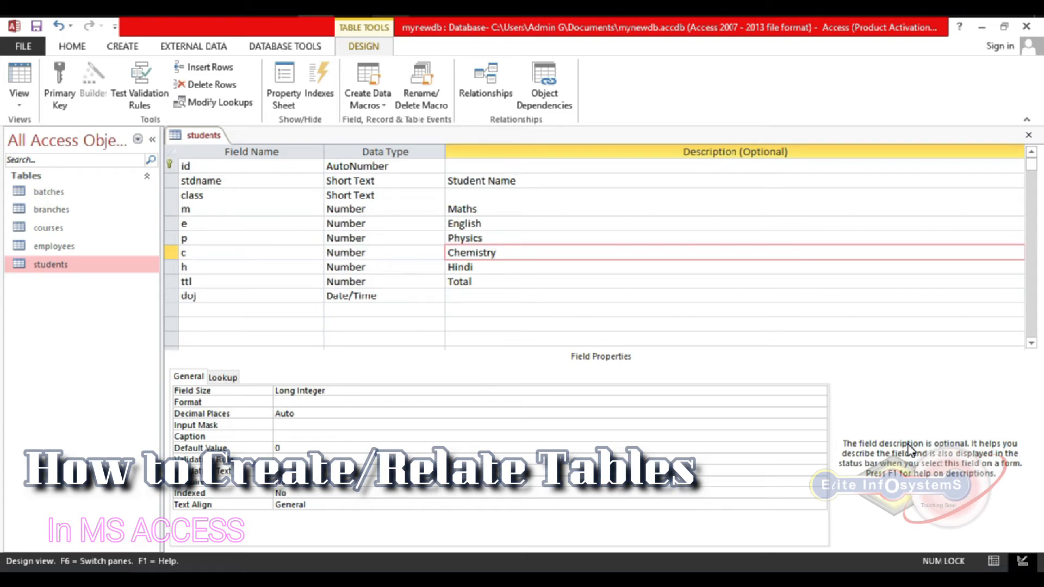
{"action": "left_click", "coordinate": [355, 281]}
{"action": "left_click", "coordinate": [210, 425]}
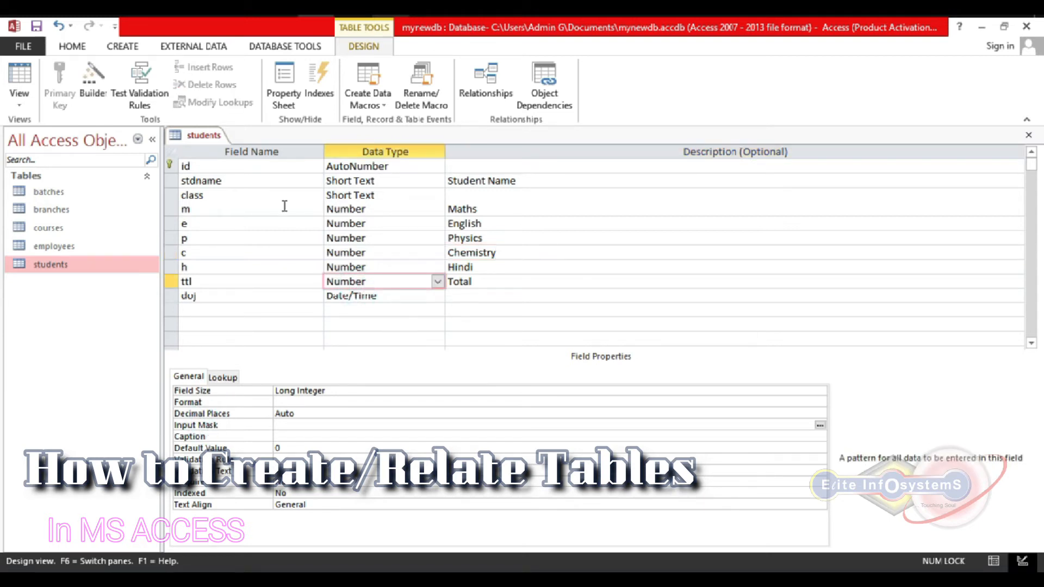
Set the class field's size to 4
{"action": "left_click", "coordinate": [225, 193]}
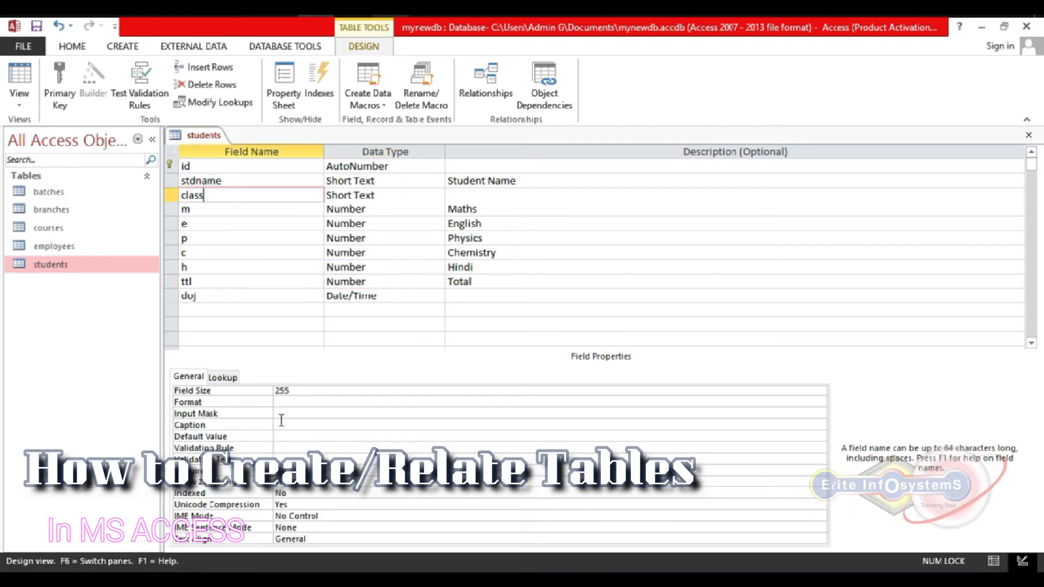
{"action": "left_click", "coordinate": [292, 391]}
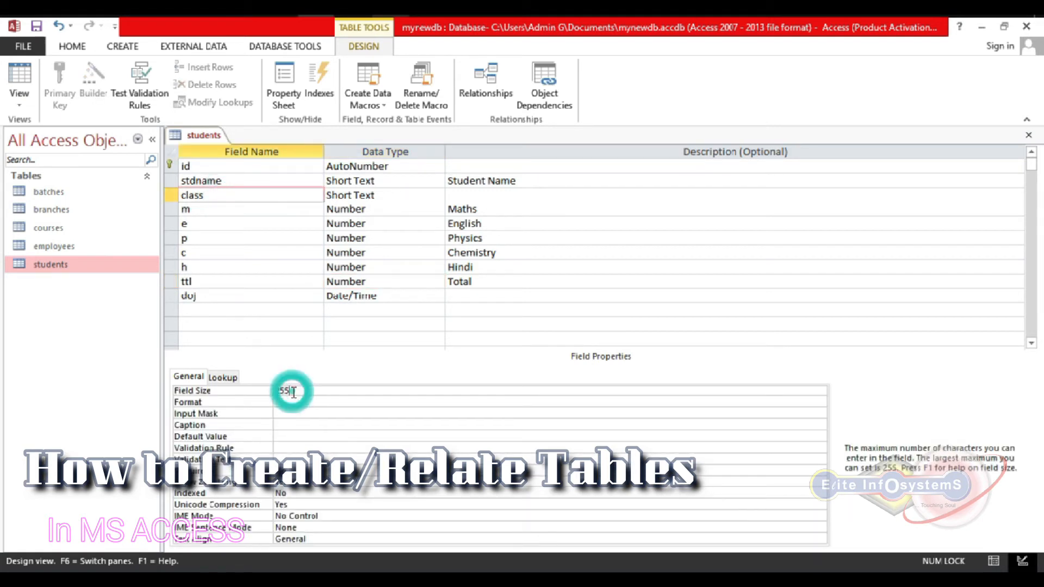
{"action": "left_click", "coordinate": [293, 392]}
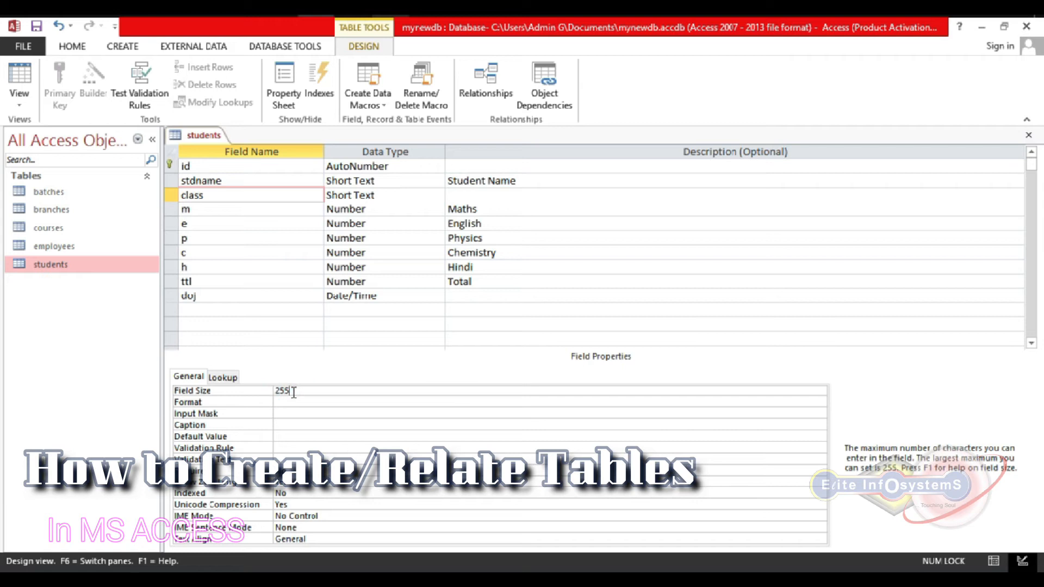
{"action": "type", "text": "4"}
{"action": "key", "text": "BackSpace"}
{"action": "key", "text": "BackSpace"}
{"action": "key", "text": "BackSpace"}
{"action": "key", "text": "BackSpace"}
{"action": "type", "text": "4"}
Set the class field's format to >
{"action": "left_click", "coordinate": [240, 402]}
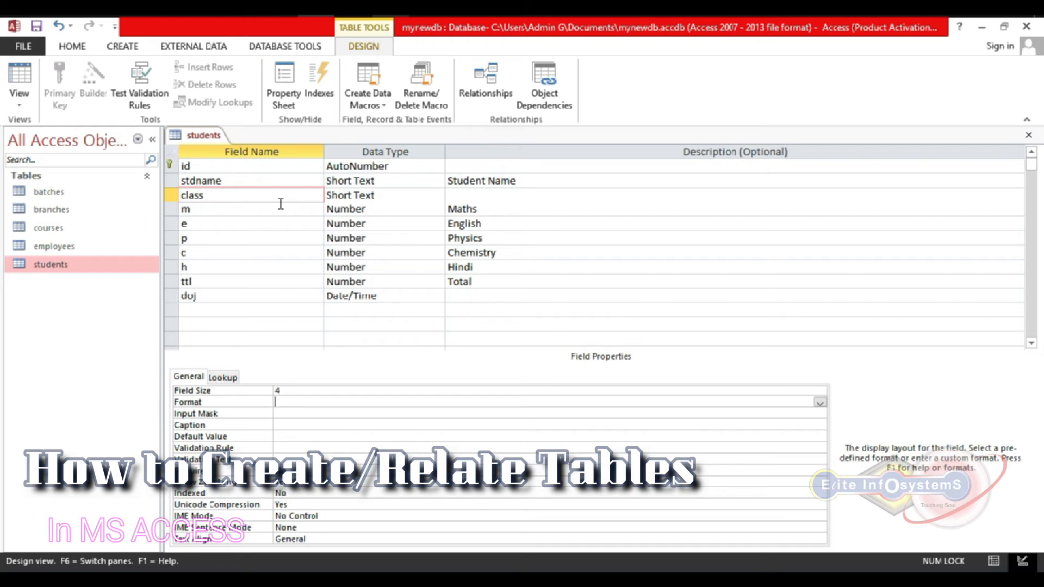
{"action": "type", "text": ">"}
{"action": "key", "text": "BackSpace"}
{"action": "type", "text": "<"}
{"action": "key", "text": "BackSpace"}
{"action": "type", "text": ">"}
Save the students table's design changes, close it and reopen the table in datasheet view
{"action": "key", "text": "ctrl+s"}
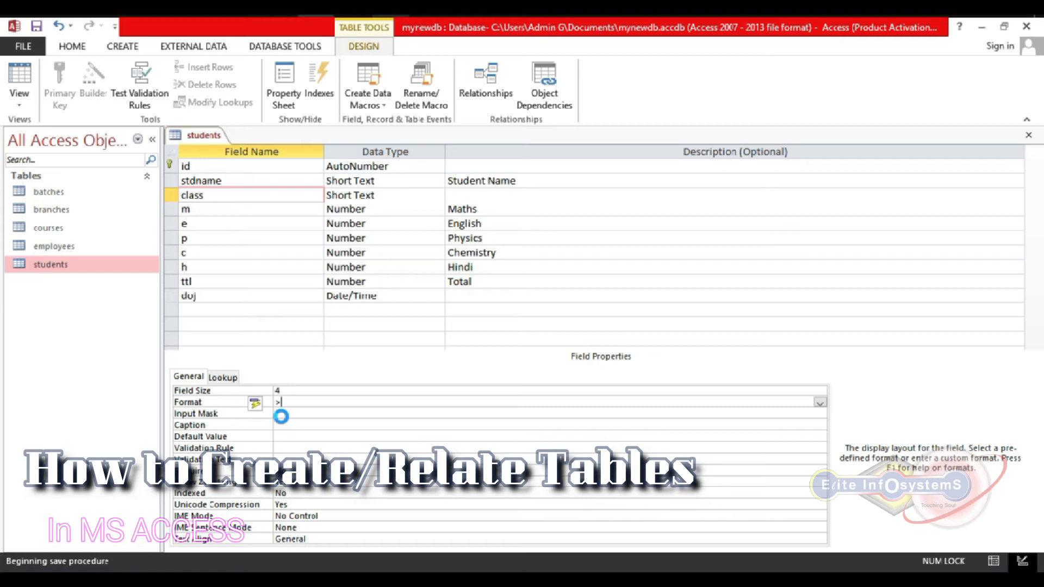
{"action": "key", "text": "Return"}
{"action": "key", "text": "ctrl+w"}
{"action": "key", "text": "Tab"}
{"action": "key", "text": "Tab"}
{"action": "key", "text": "Tab"}
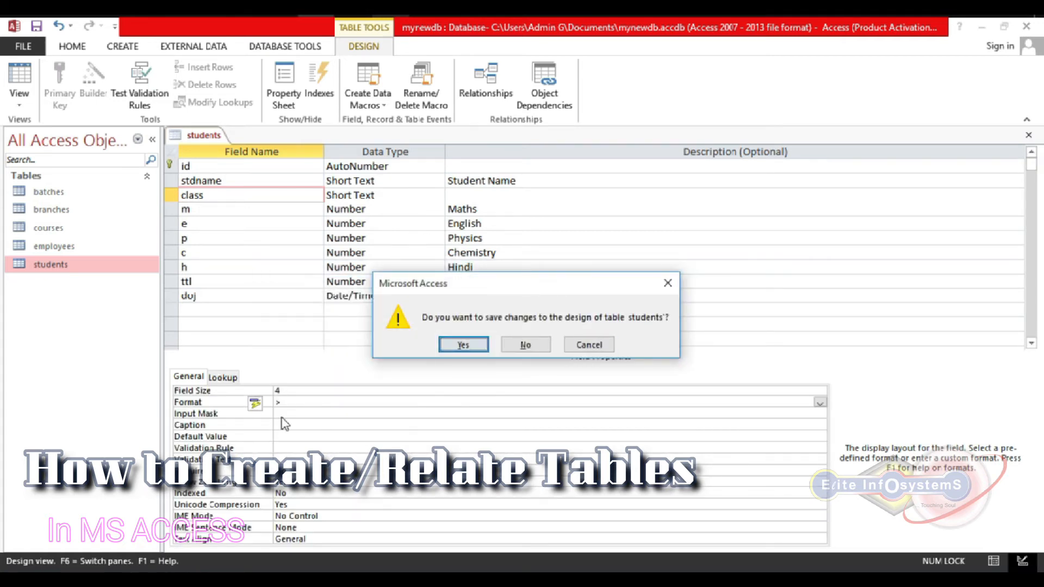
{"action": "key", "text": "Return"}
{"action": "key", "text": "Tab"}
{"action": "key", "text": "Return"}
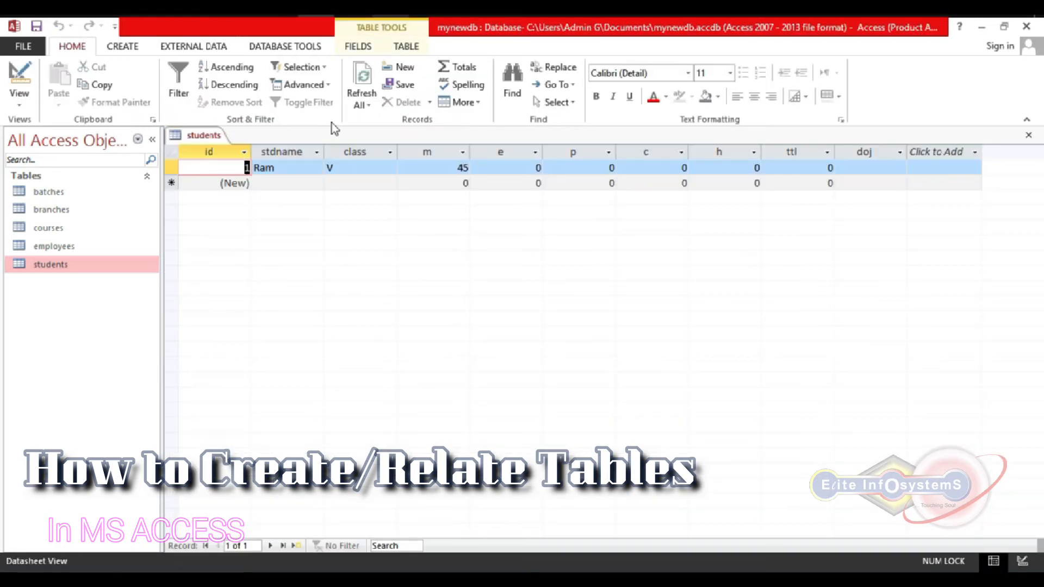
Replace the first record's class value with a lowercase i and commit the record
{"action": "left_click", "coordinate": [345, 167]}
{"action": "key", "text": "BackSpace"}
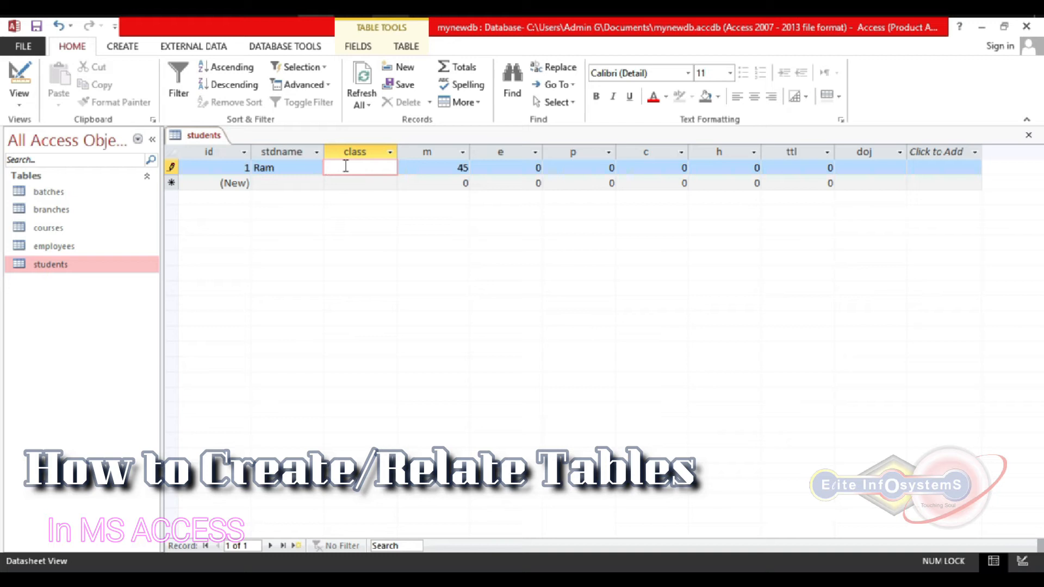
{"action": "type", "text": "i"}
{"action": "key", "text": "Down"}
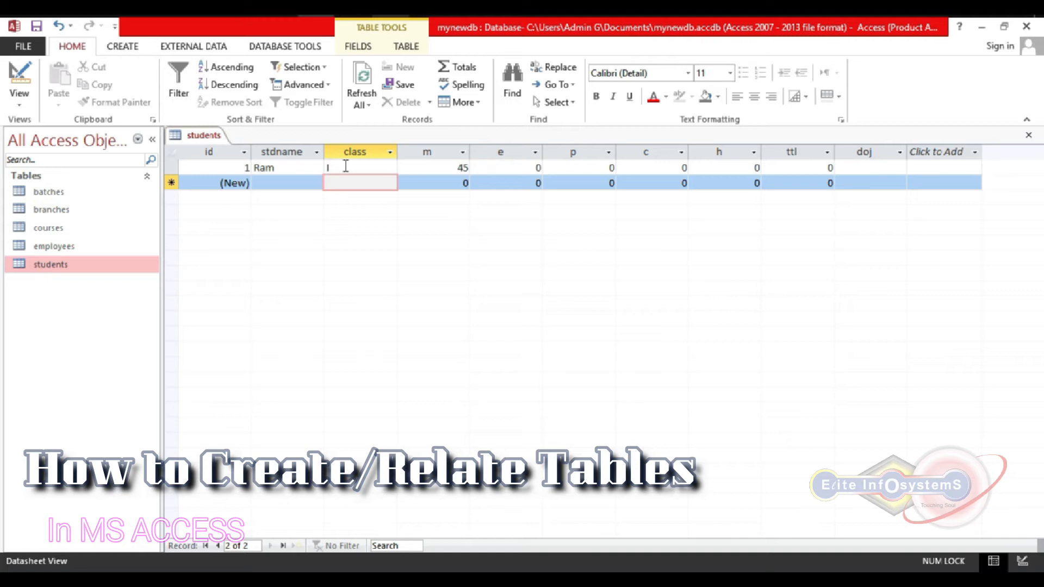
Close the datasheet and reopen the students table in design view at the class field
{"action": "key", "text": "ctrl+w"}
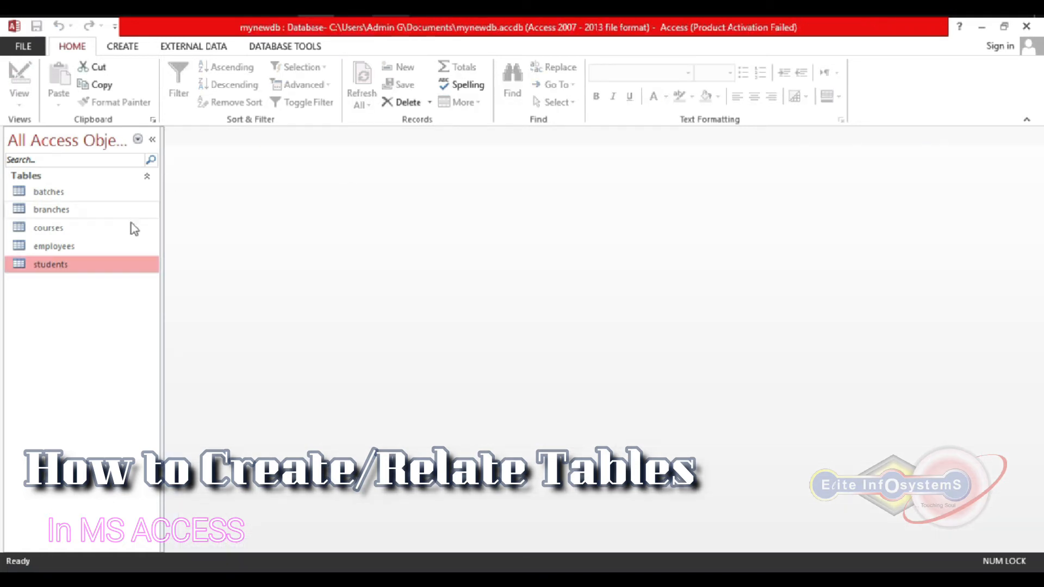
{"action": "right_click", "coordinate": [123, 269]}
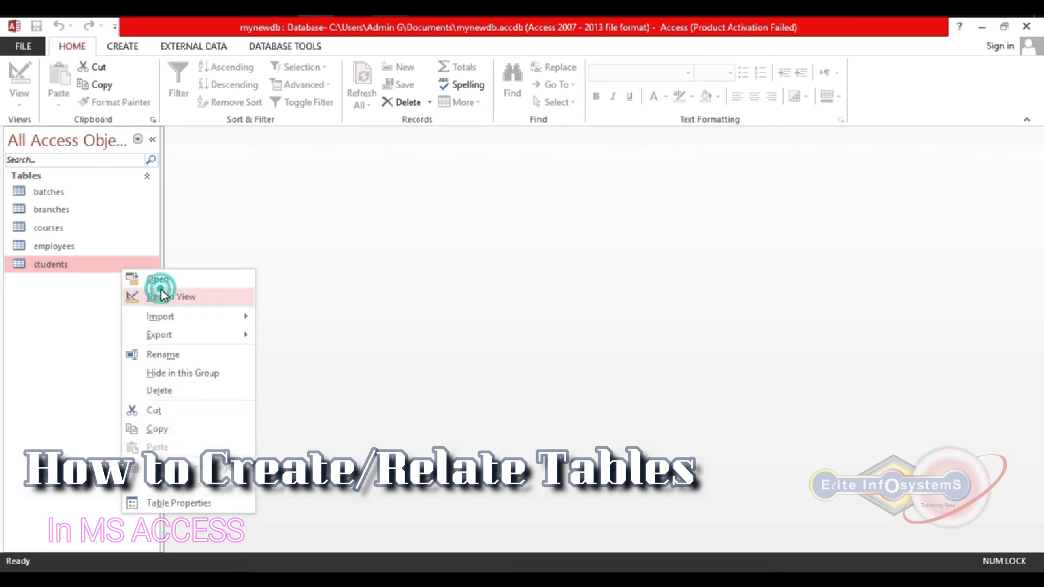
{"action": "left_click", "coordinate": [163, 296]}
{"action": "left_click", "coordinate": [228, 191]}
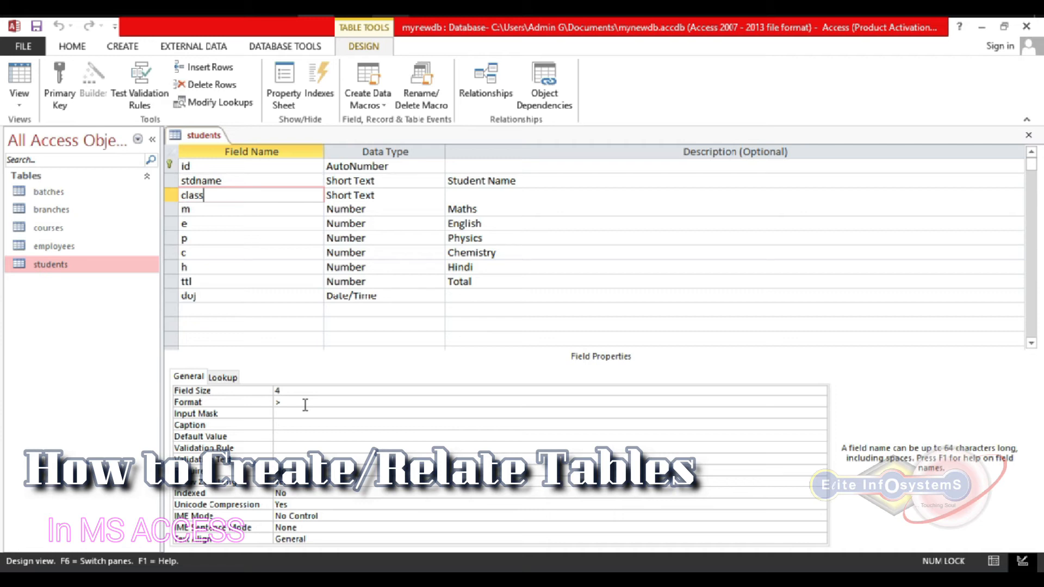
Compare the properties of the class and m fields and examine the help text for the class field's input mask
{"action": "left_click", "coordinate": [357, 224]}
{"action": "left_click", "coordinate": [371, 196]}
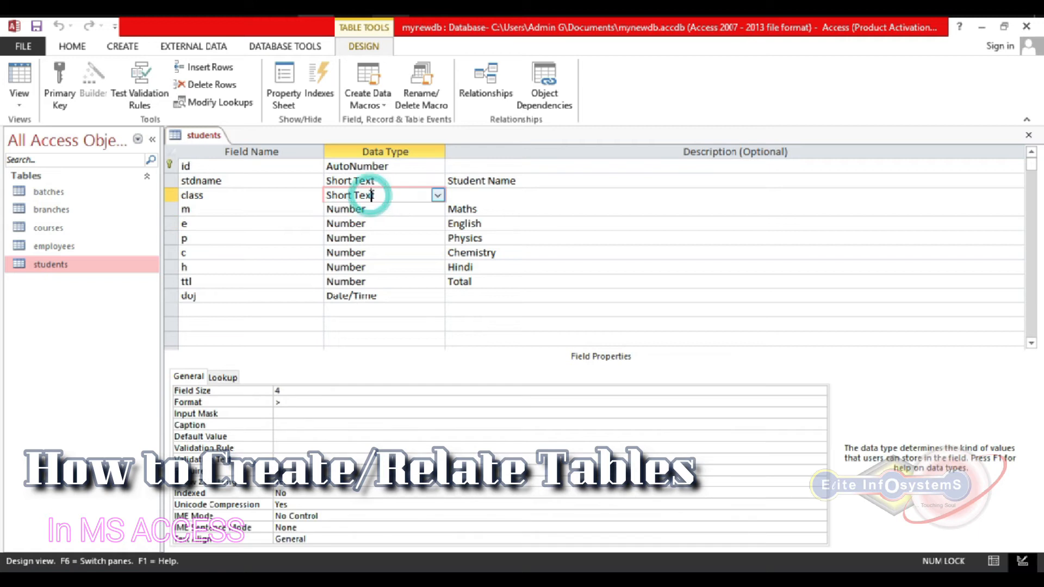
{"action": "left_click", "coordinate": [206, 209]}
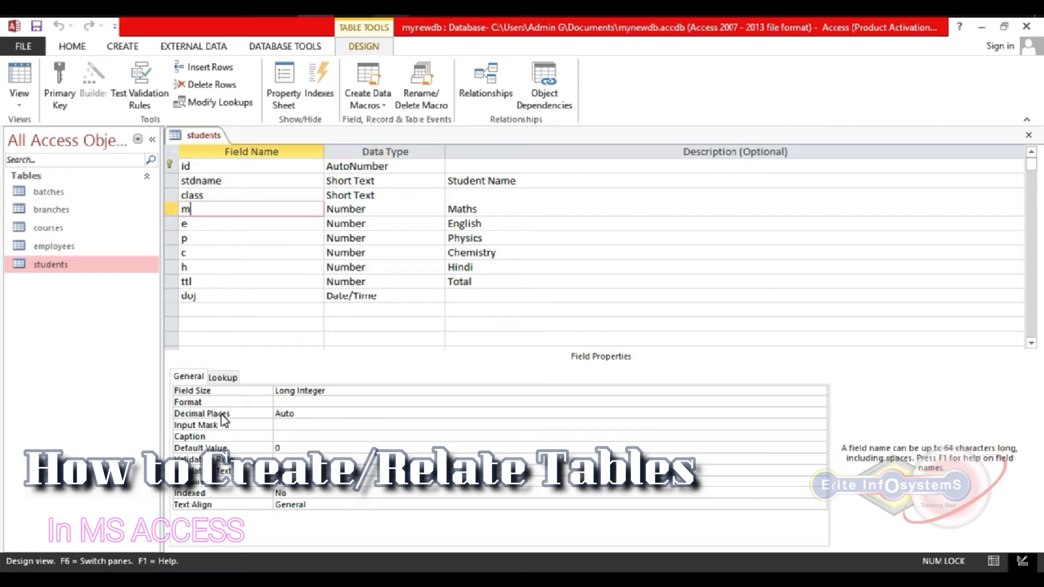
{"action": "left_click", "coordinate": [226, 195]}
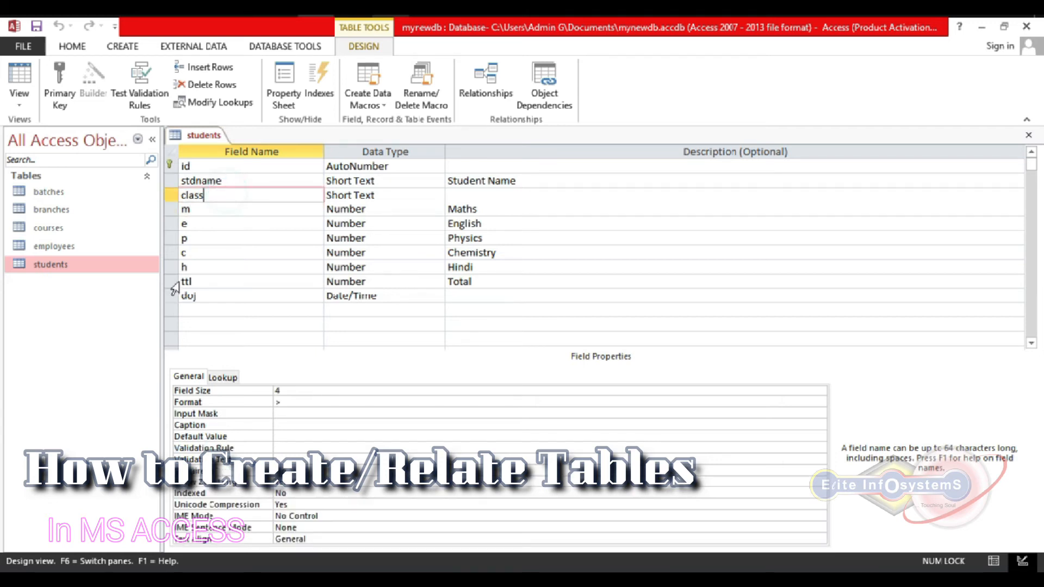
{"action": "left_click", "coordinate": [211, 417]}
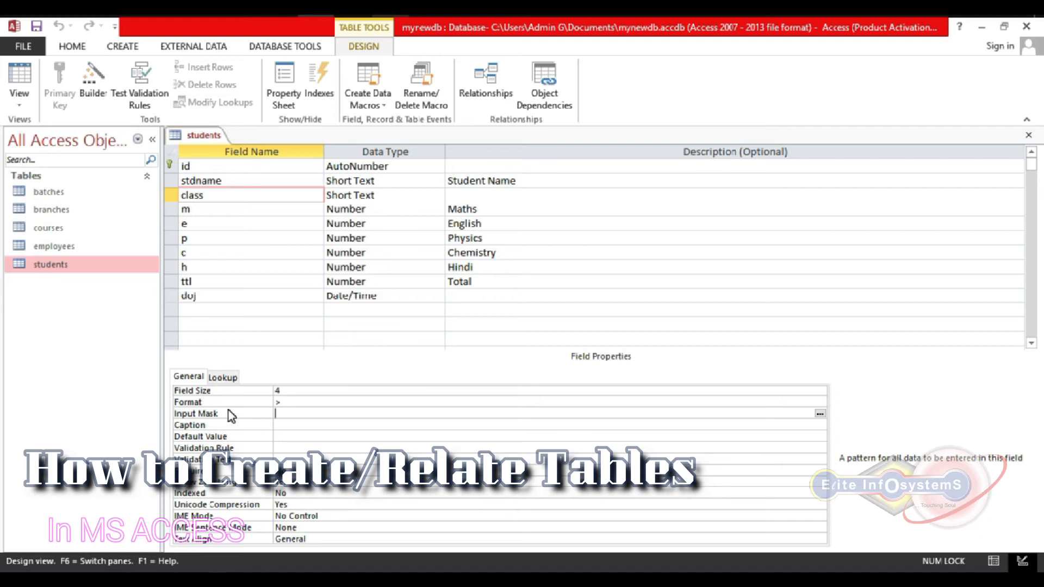
Set the doj field's input mask to ##/##/####
{"action": "left_click", "coordinate": [275, 296]}
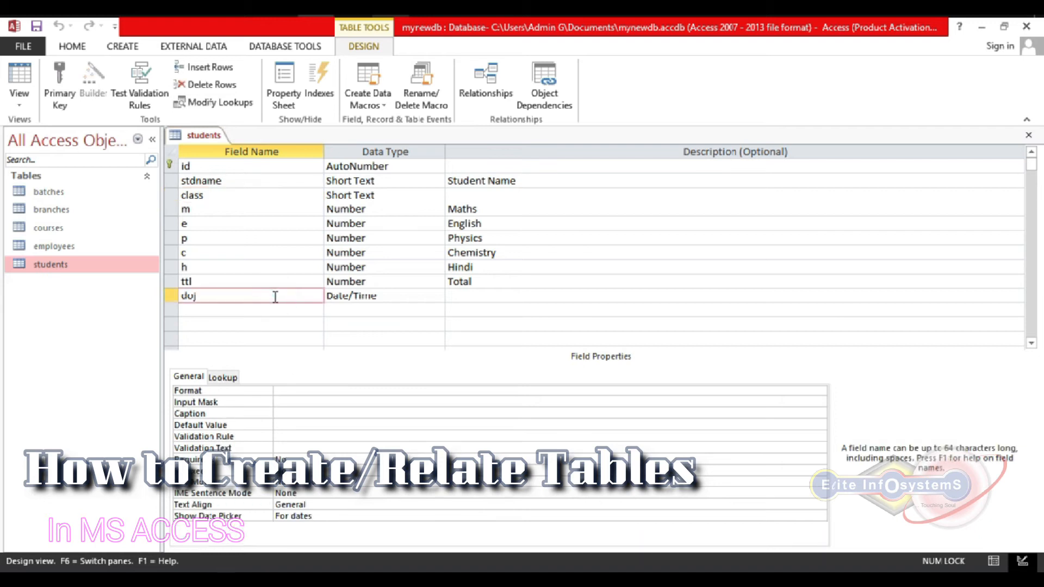
{"action": "left_click", "coordinate": [280, 401]}
{"action": "type", "text": "##/##"}
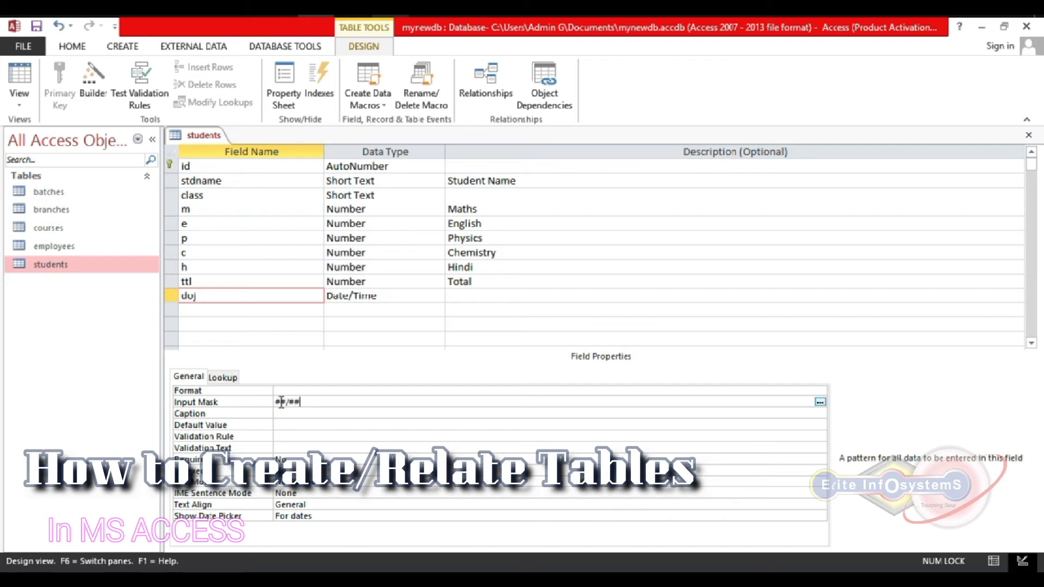
{"action": "type", "text": "/####"}
{"action": "left_click", "coordinate": [280, 402]}
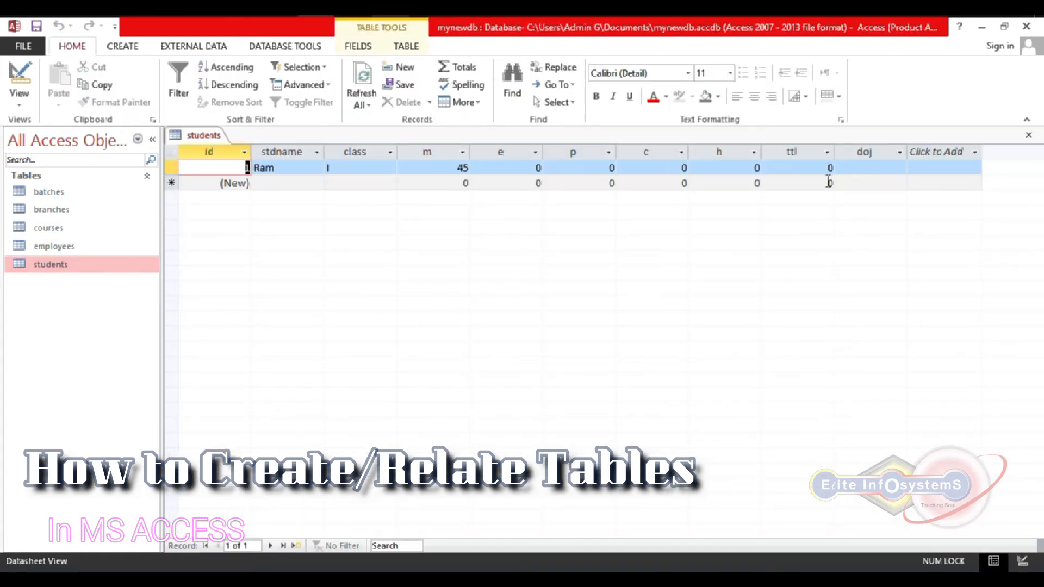
Enter 12/05/2020 as the first record's doj value and close the students table
{"action": "left_click", "coordinate": [851, 170]}
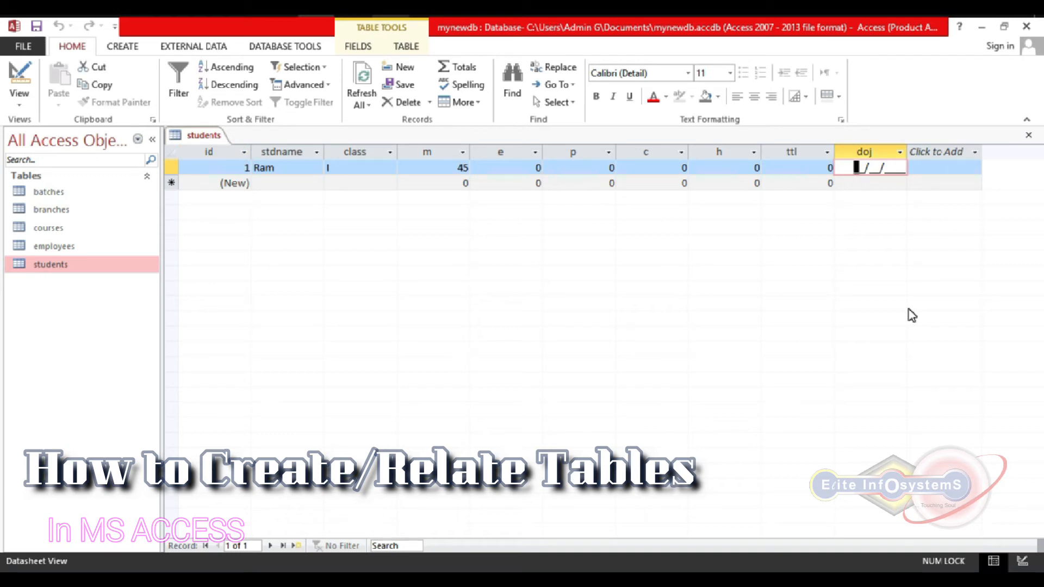
{"action": "type", "text": "12/05/2020"}
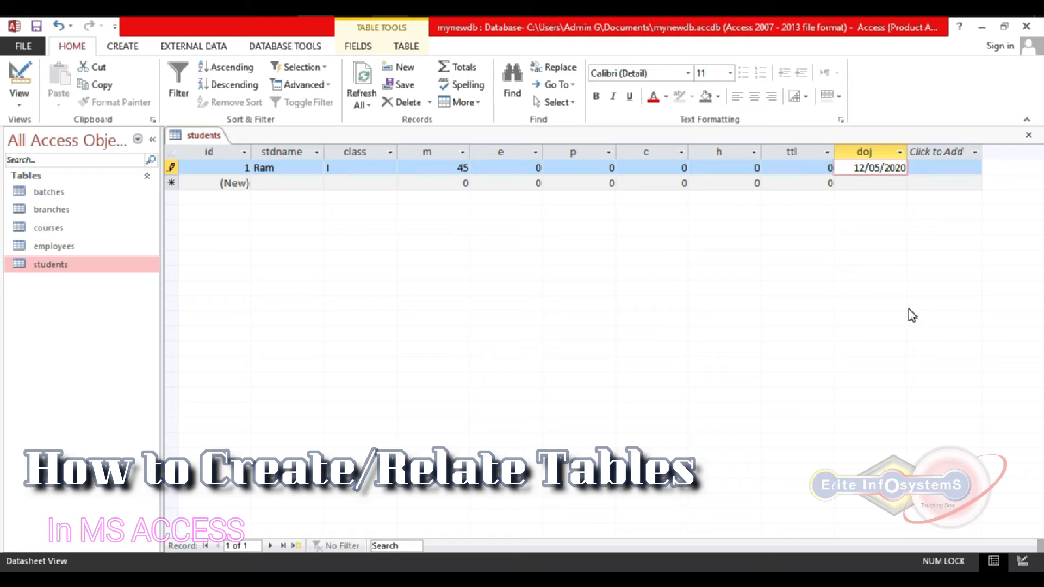
{"action": "key", "text": "ctrl+w"}
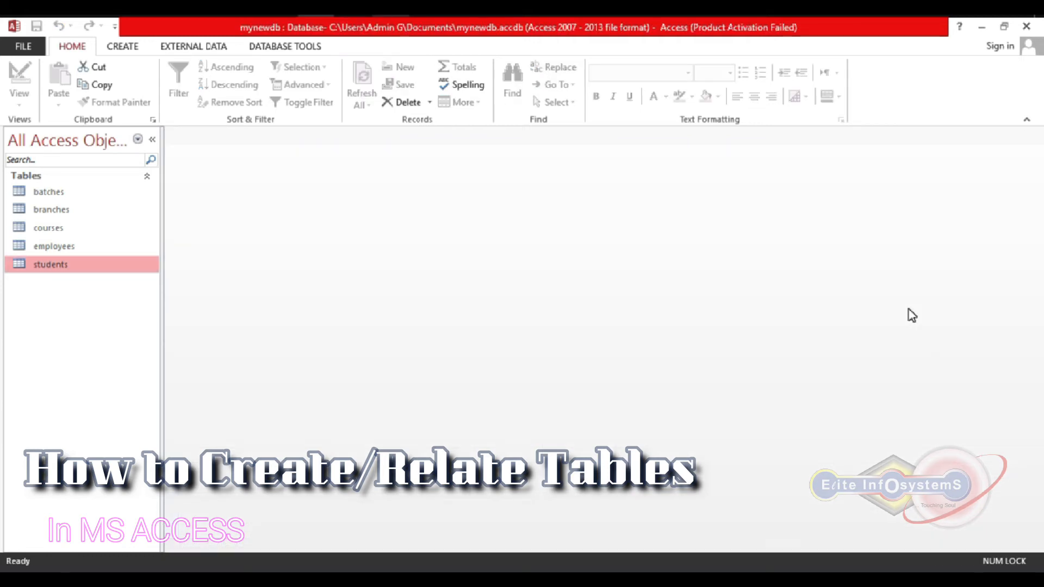
Reopen the students table in design view and insert an enroll_ID field with the Short Text data type above stdname
{"action": "right_click", "coordinate": [116, 267]}
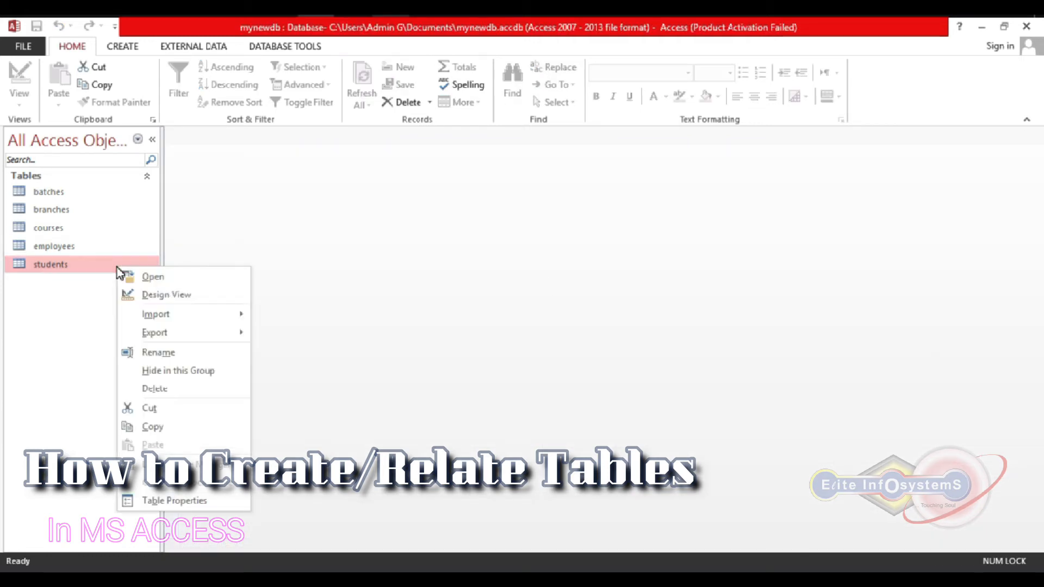
{"action": "left_click", "coordinate": [171, 296]}
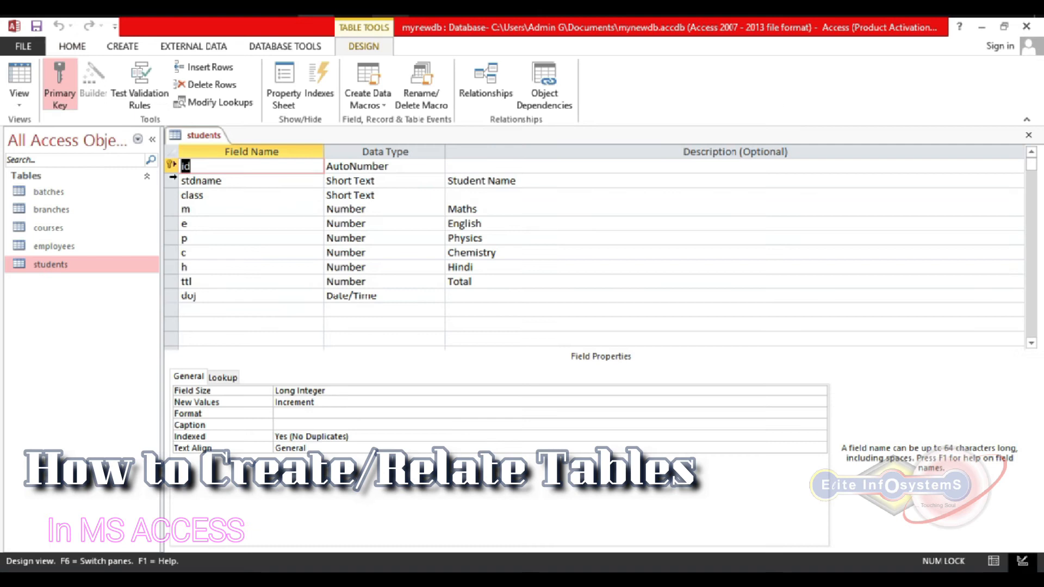
{"action": "left_click", "coordinate": [173, 181]}
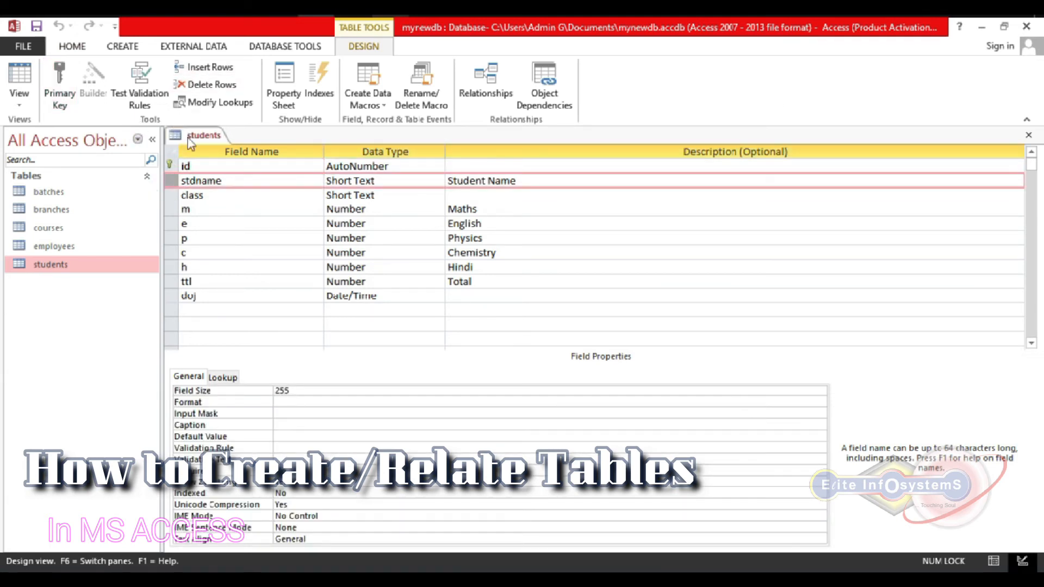
{"action": "left_click", "coordinate": [207, 69]}
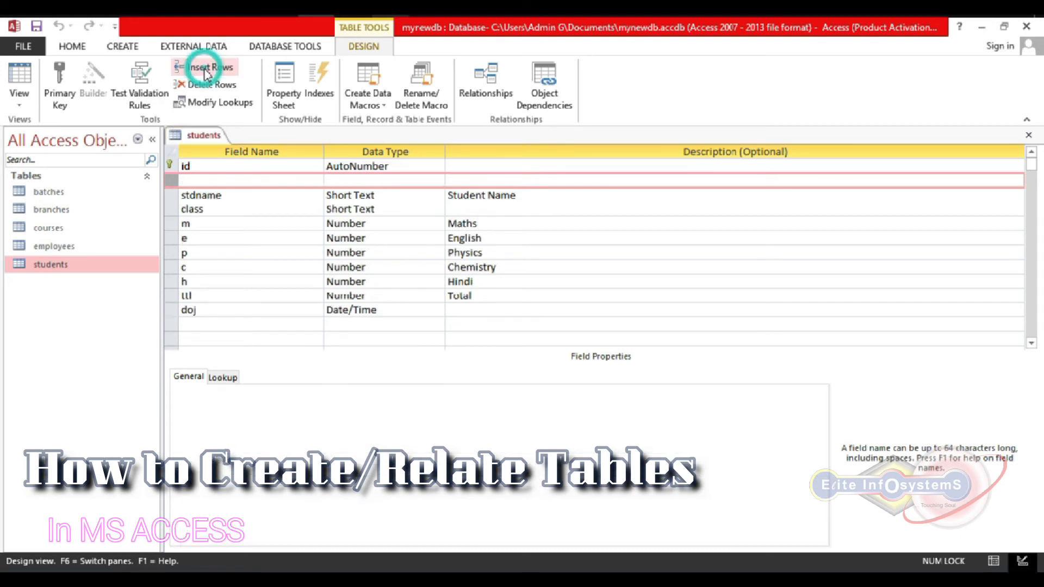
{"action": "left_click", "coordinate": [216, 180]}
{"action": "type", "text": "enroll"}
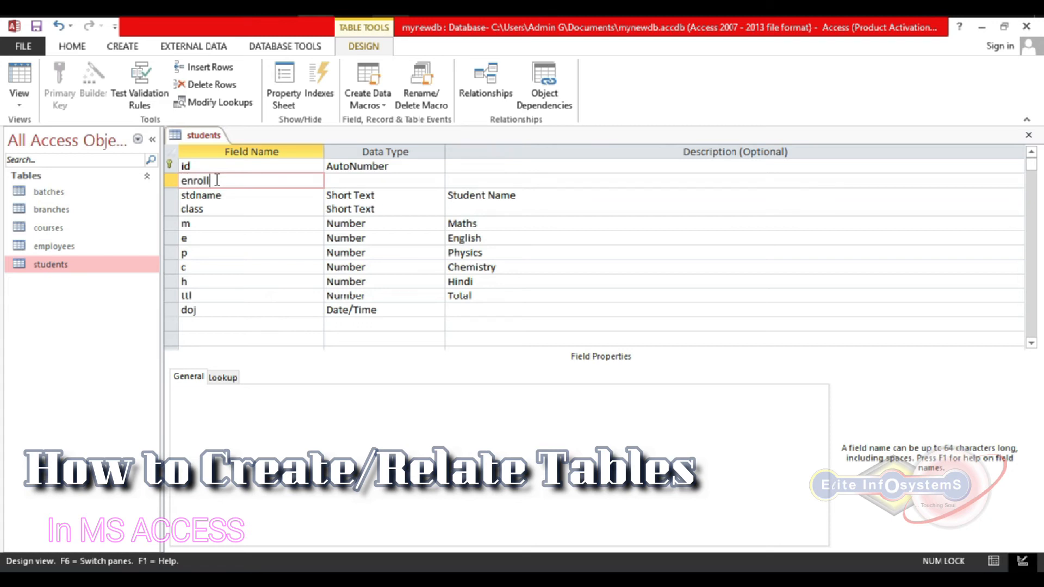
{"action": "type", "text": "_ID"}
{"action": "key", "text": "Tab"}
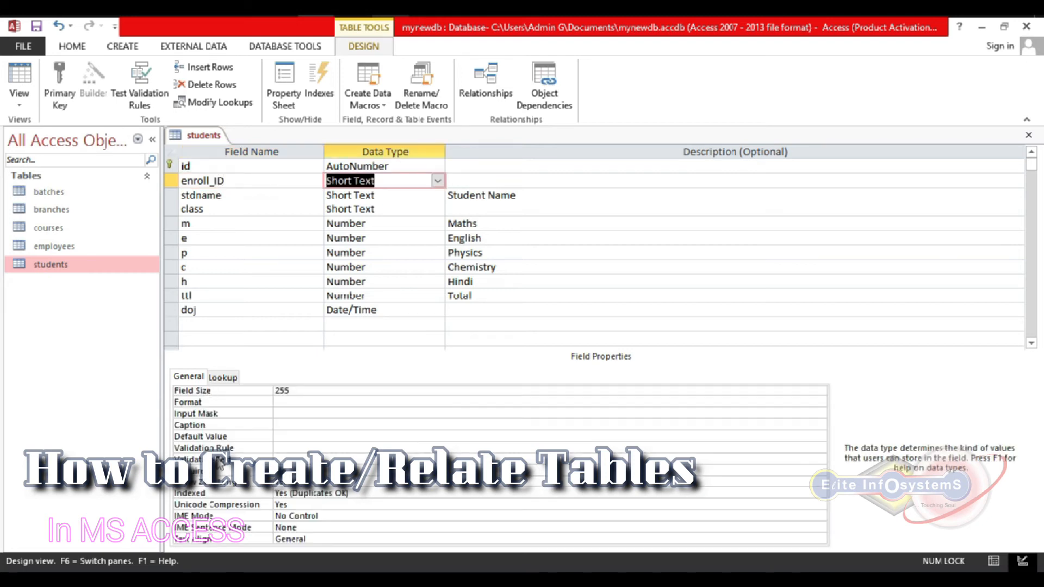
Set the enroll_ID field's input mask to ?##-####
{"action": "left_click", "coordinate": [276, 414]}
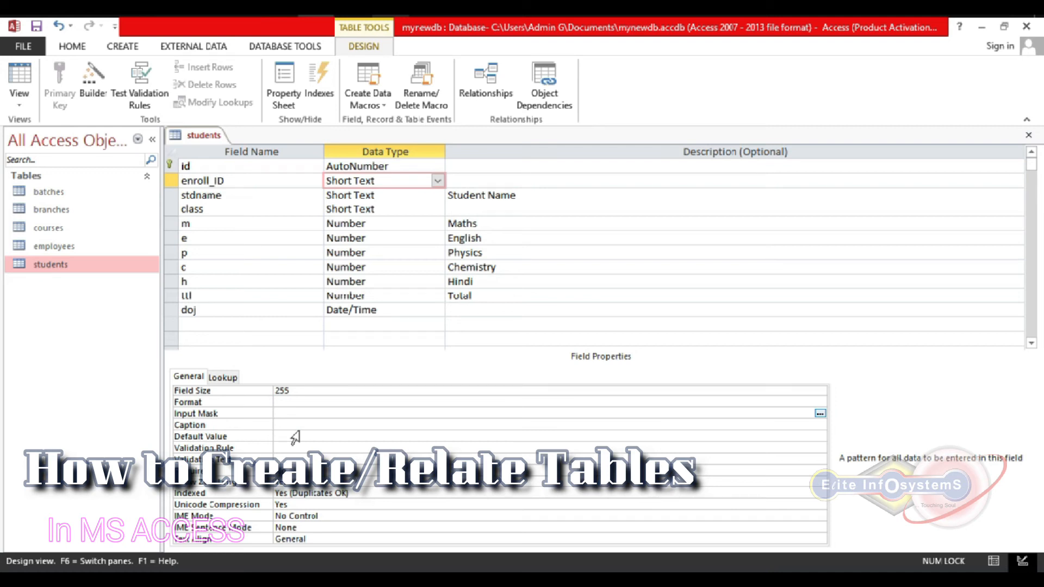
{"action": "type", "text": "?##-####"}
{"action": "key", "text": "Return"}
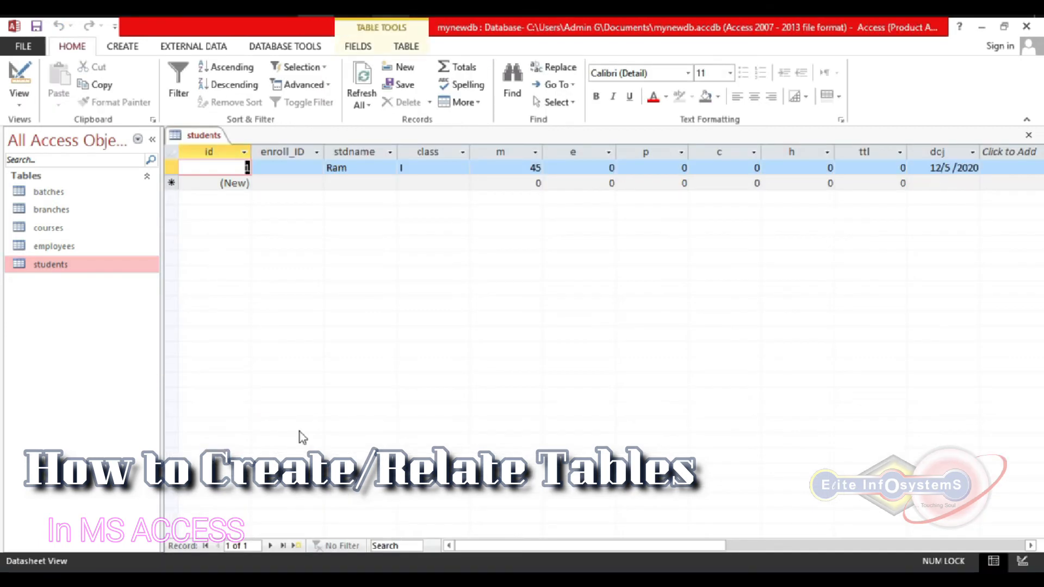
Enter the first record's enrollment ID in the datasheet, close the students table and collapse the navigation pane
{"action": "type", "text": "E"}
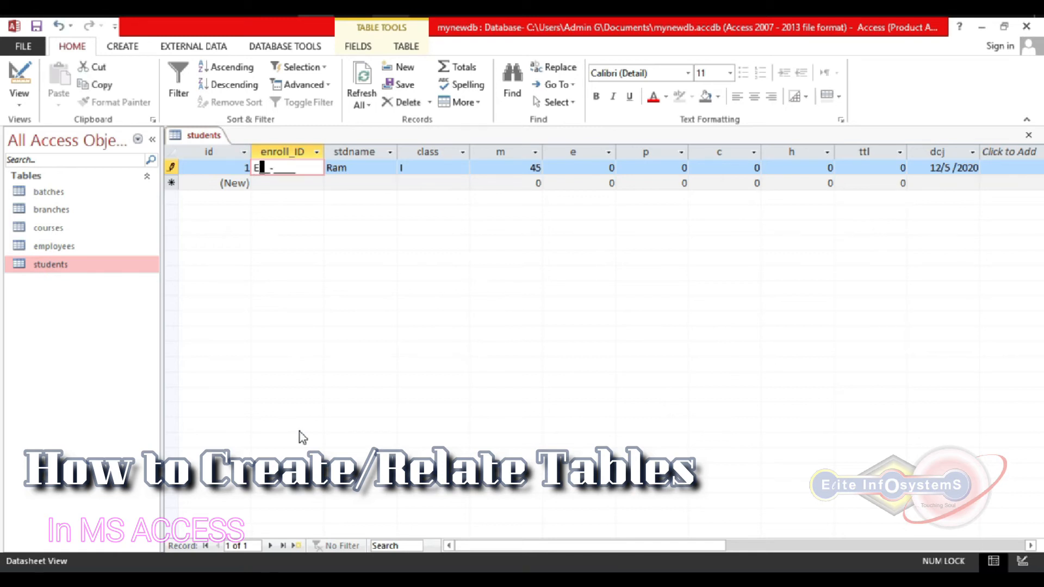
{"action": "type", "text": "20-2000"}
{"action": "key", "text": "ctrl+w"}
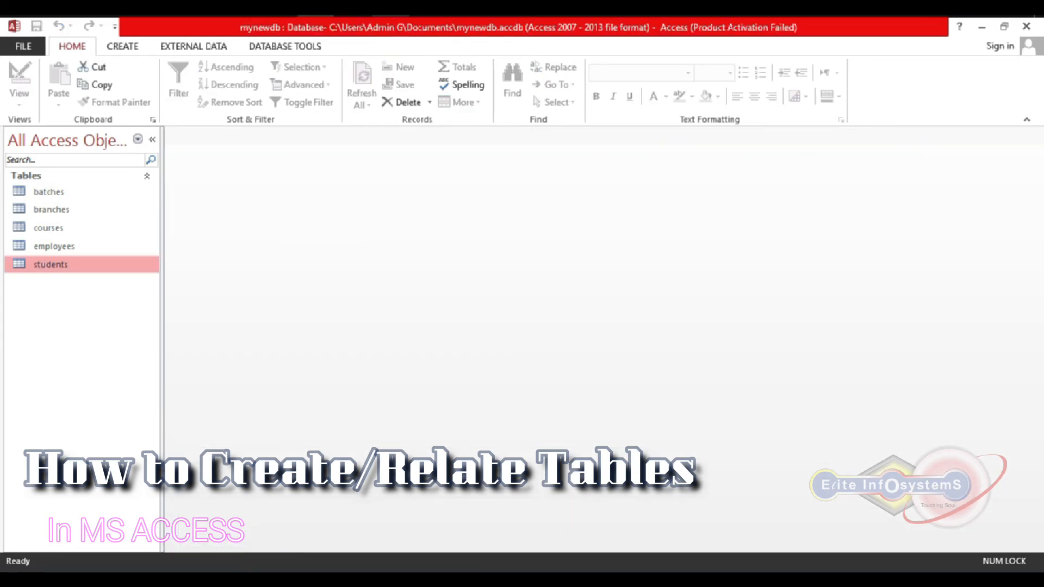
{"action": "key", "text": "F11"}
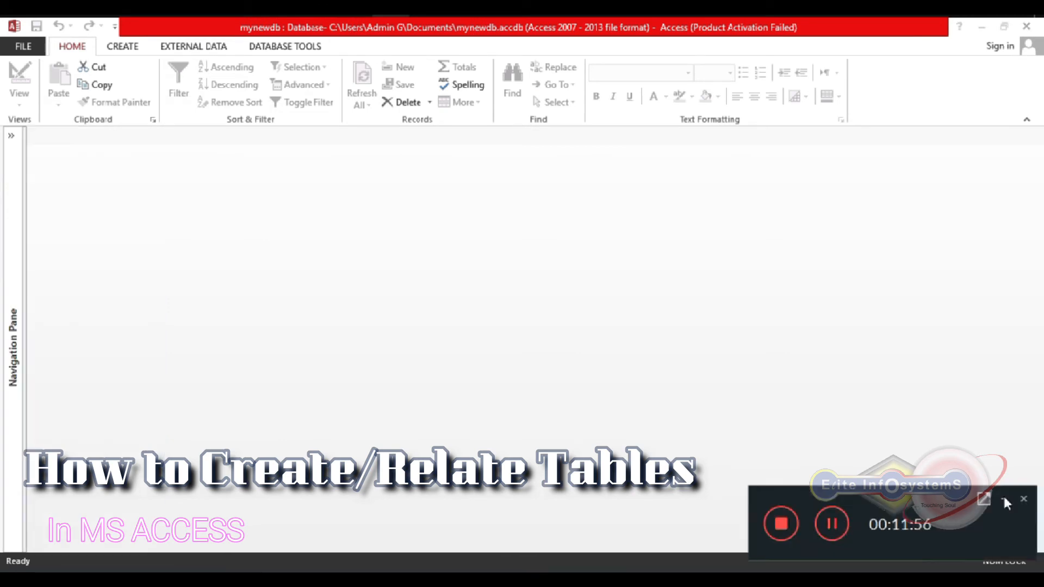
Show the navigation pane and reopen the students table in design view
{"action": "left_click", "coordinate": [1004, 499]}
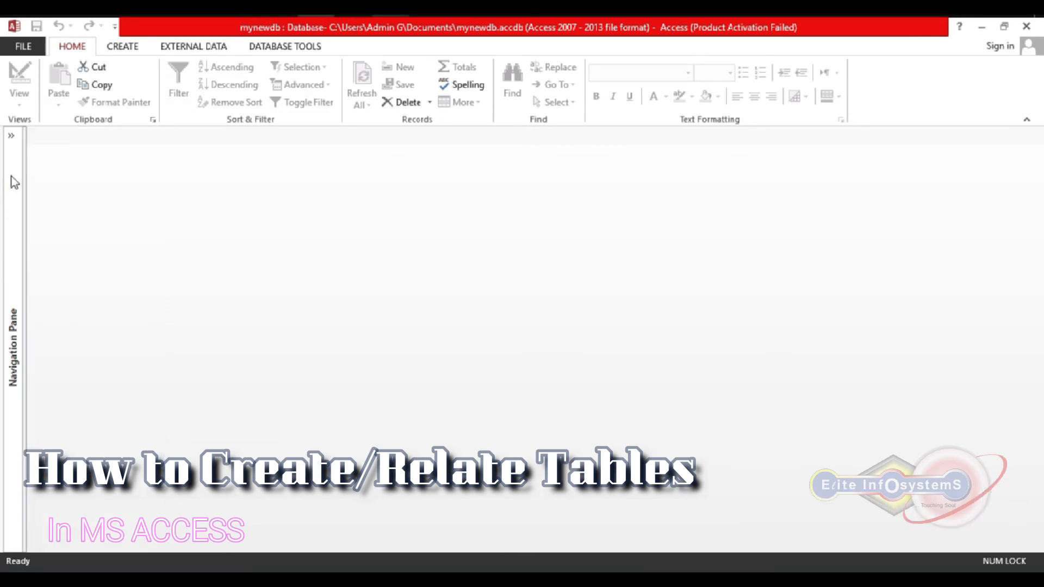
{"action": "left_click", "coordinate": [11, 136]}
{"action": "double_click", "coordinate": [101, 261]}
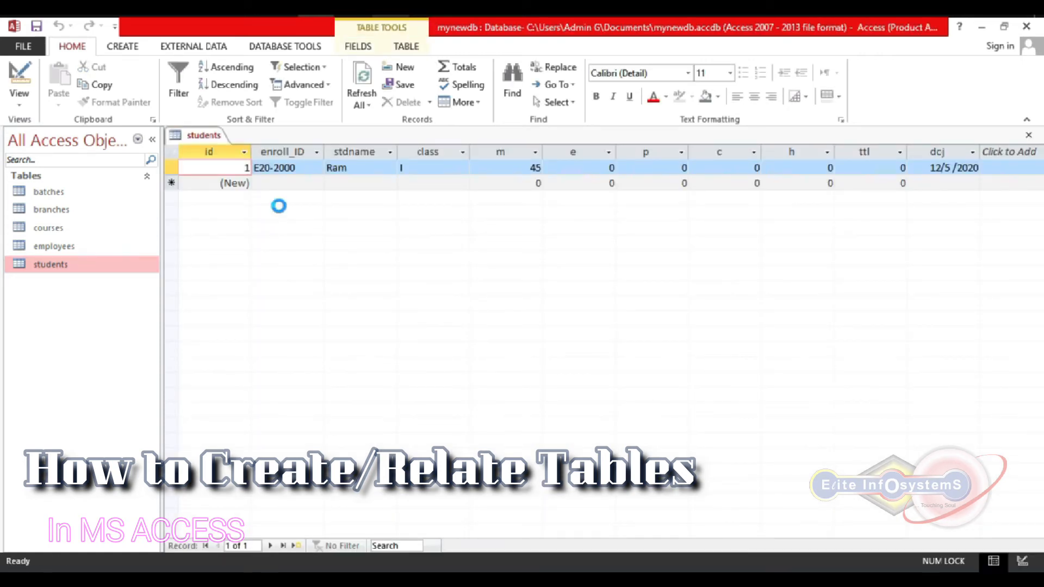
{"action": "key", "text": "ctrl+w"}
{"action": "right_click", "coordinate": [119, 265]}
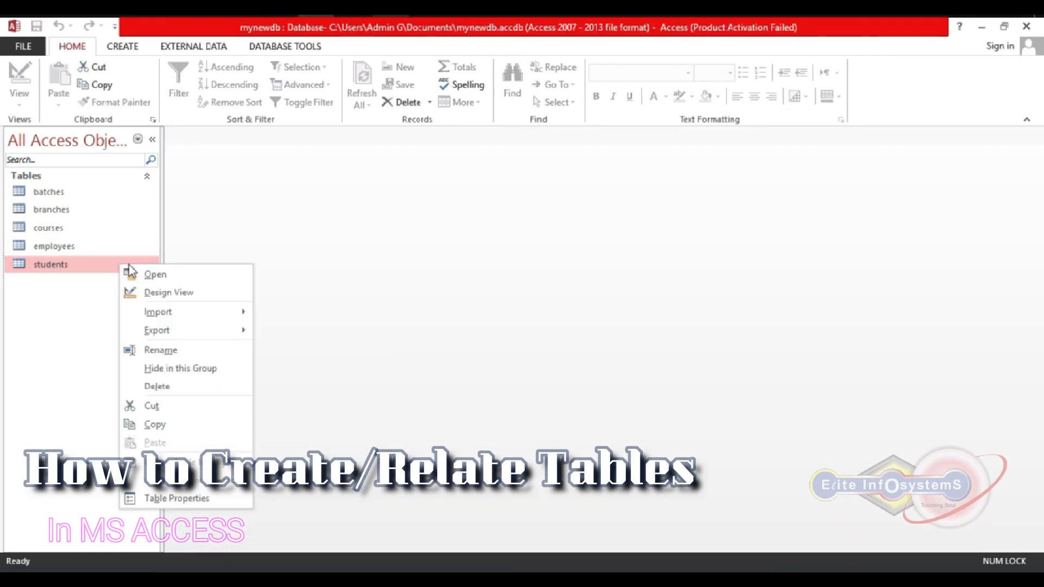
{"action": "left_click", "coordinate": [167, 292]}
Change the m field's description to Marks in Maths
{"action": "left_click", "coordinate": [262, 208]}
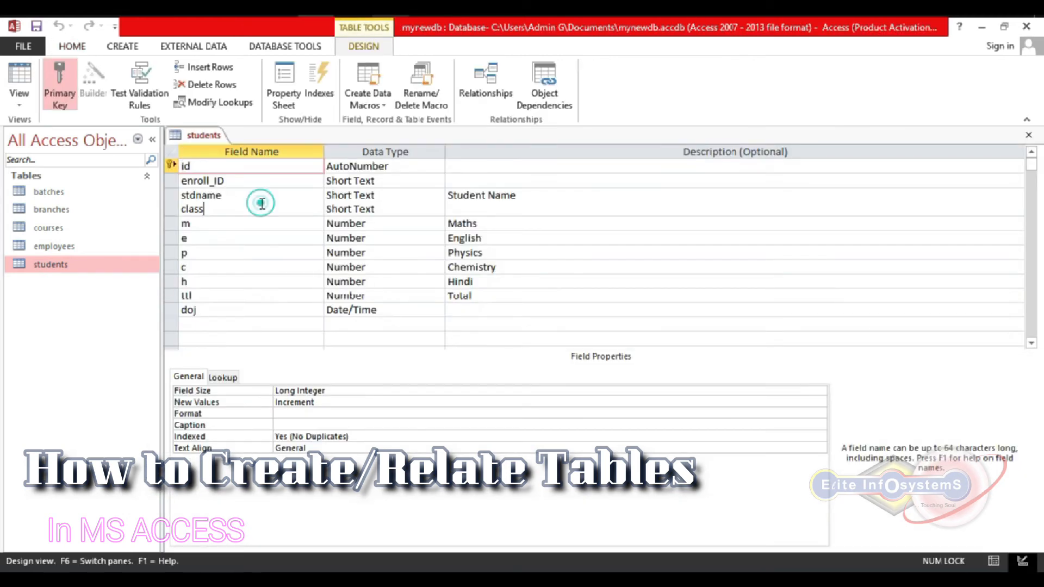
{"action": "left_click", "coordinate": [271, 184]}
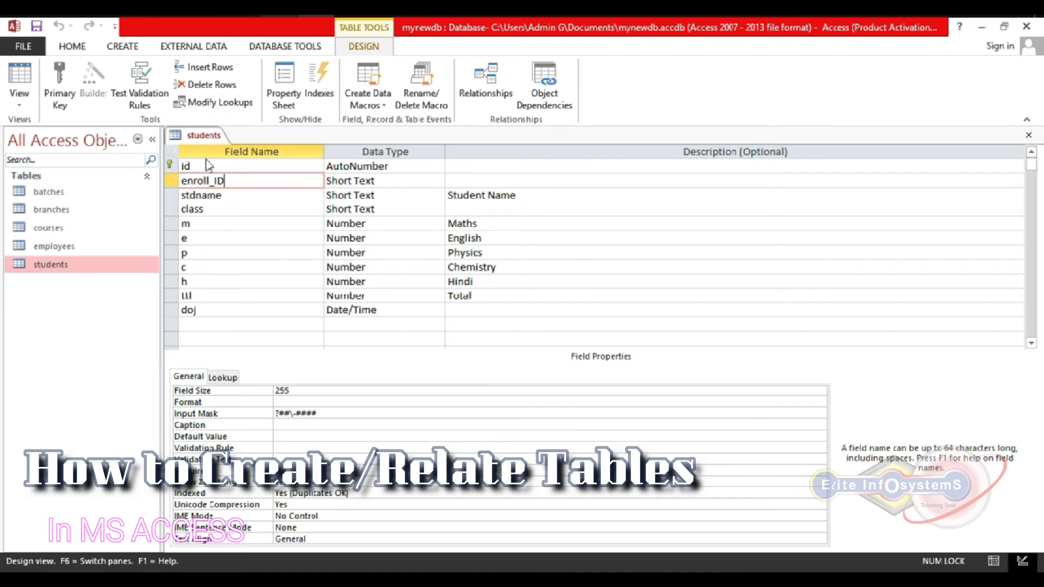
{"action": "left_click", "coordinate": [209, 225]}
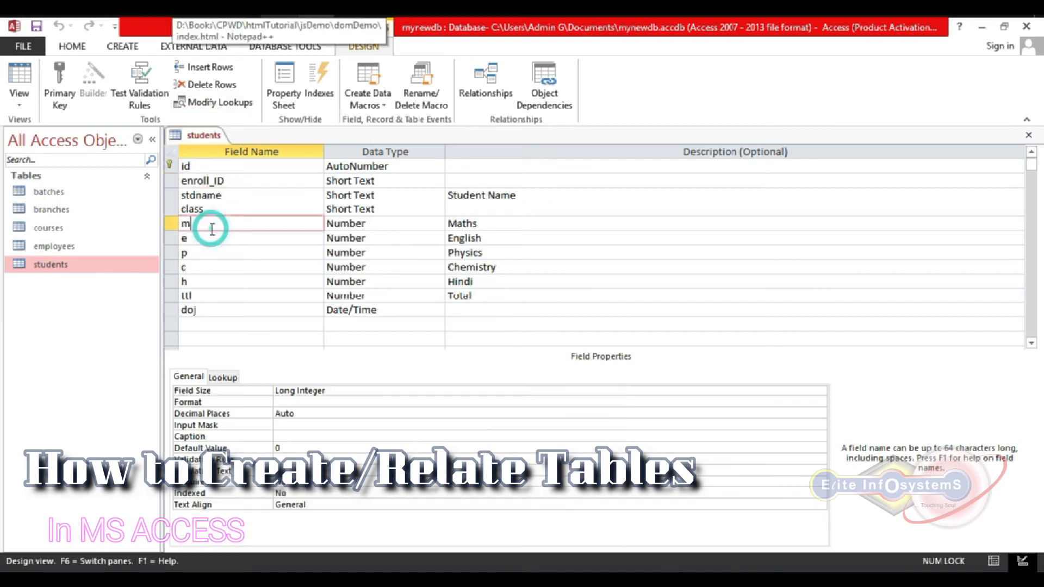
{"action": "left_click", "coordinate": [230, 437]}
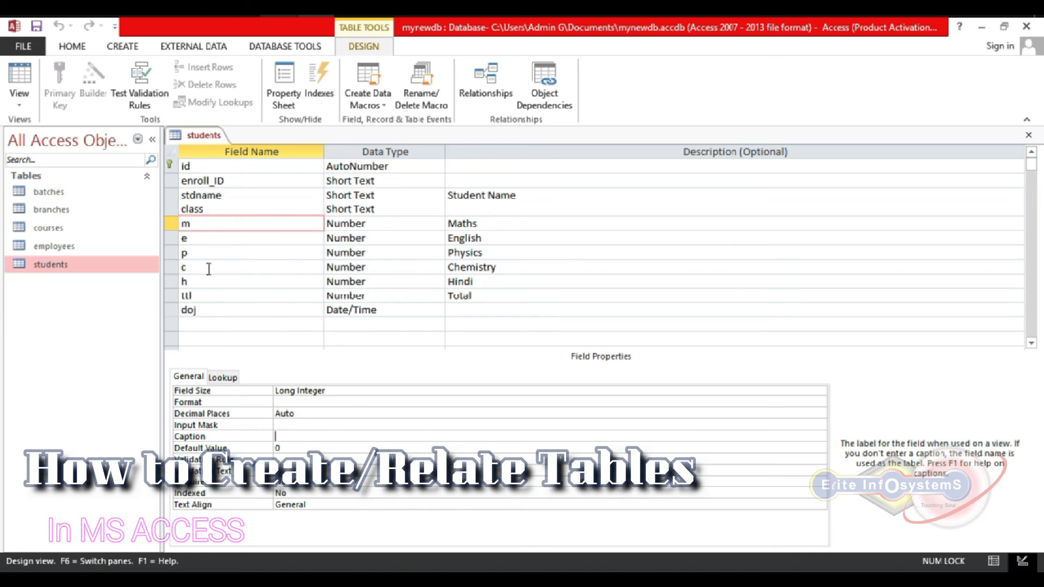
{"action": "left_click", "coordinate": [499, 224]}
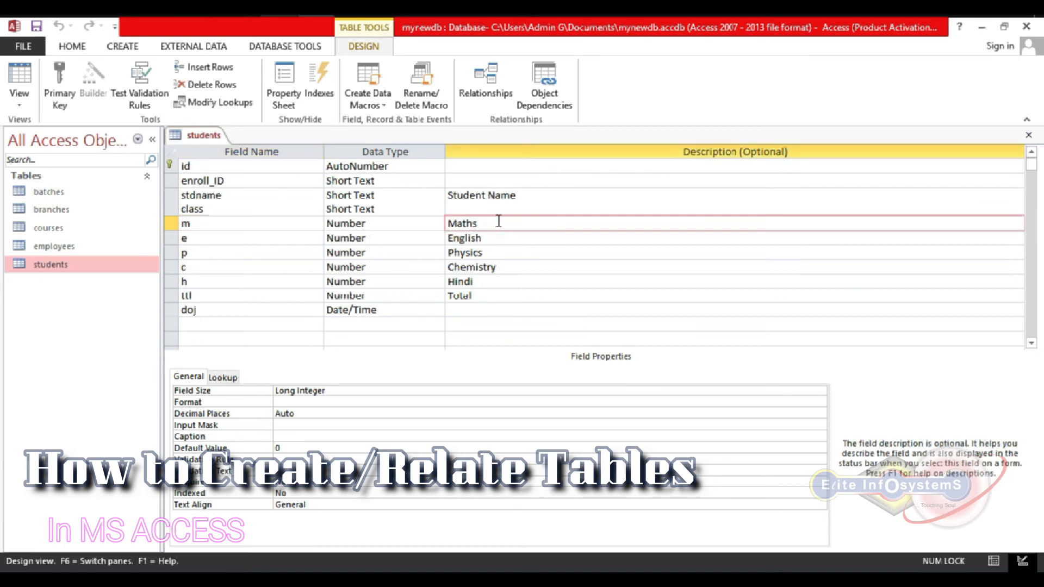
{"action": "type", "text": "Marks in"}
{"action": "key", "text": "shift+Home"}
{"action": "key", "text": "Down"}
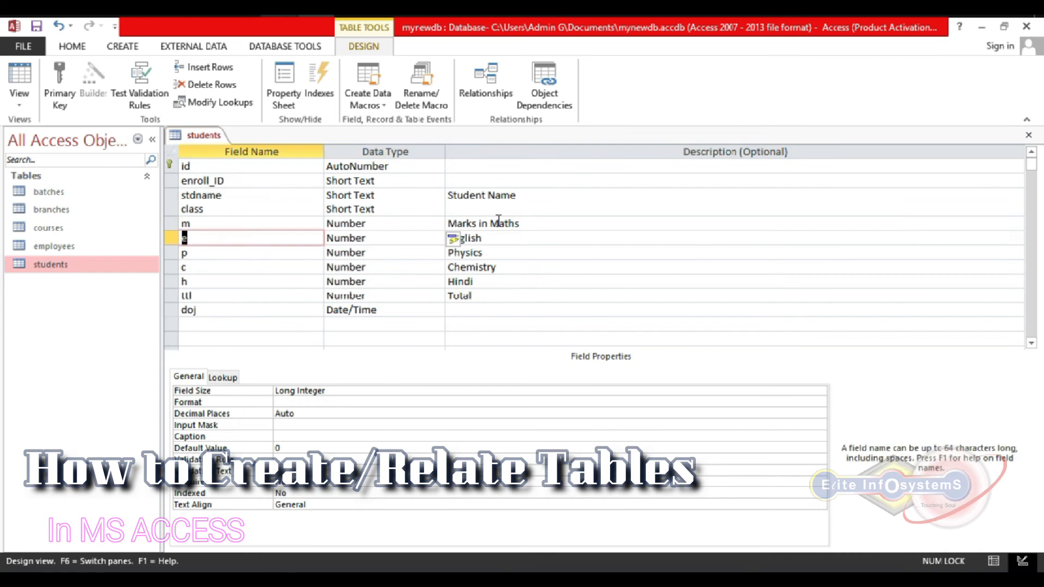
Change the e field's description to Marks in English
{"action": "key", "text": "F2"}
{"action": "key", "text": "Home"}
{"action": "type", "text": "Marks in"}
{"action": "key", "text": "Down"}
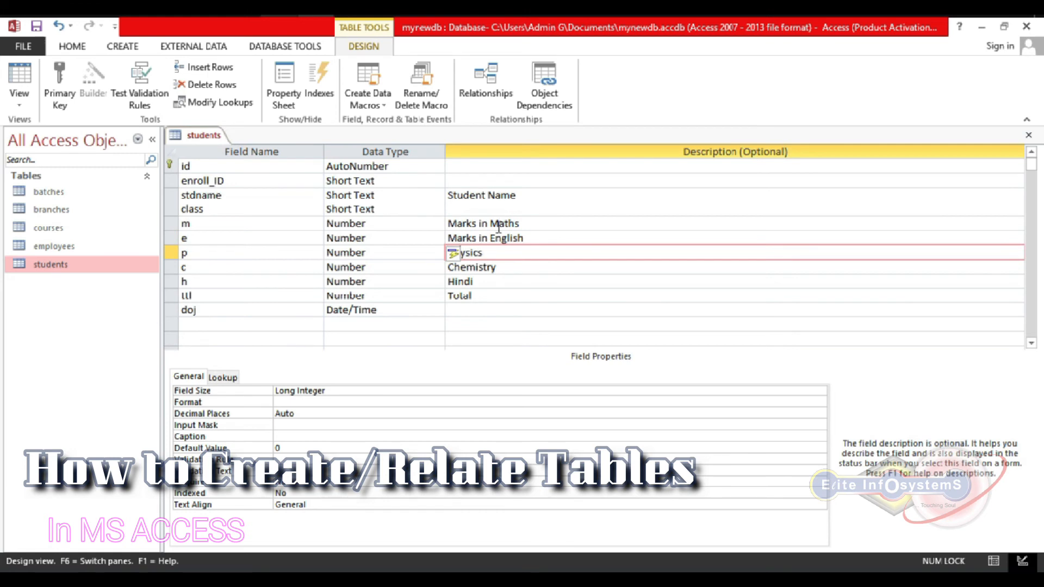
Change the p field's description to Marks in Physics
{"action": "key", "text": "shift+Tab"}
{"action": "type", "text": "Marks in"}
{"action": "key", "text": "ctrl+z"}
{"action": "key", "text": "Tab"}
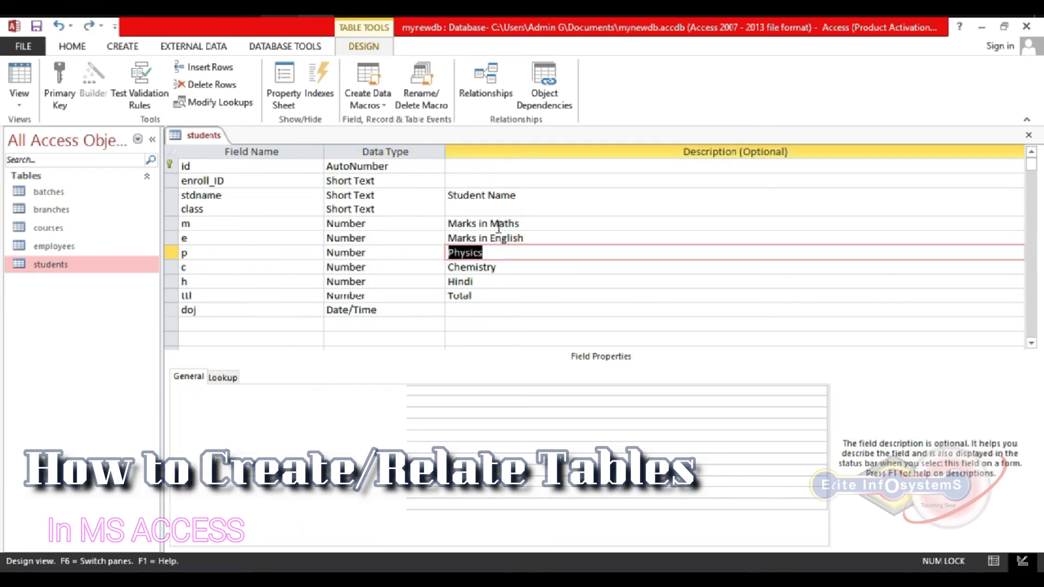
{"action": "key", "text": "F2"}
{"action": "key", "text": "Home"}
{"action": "type", "text": "Marks in"}
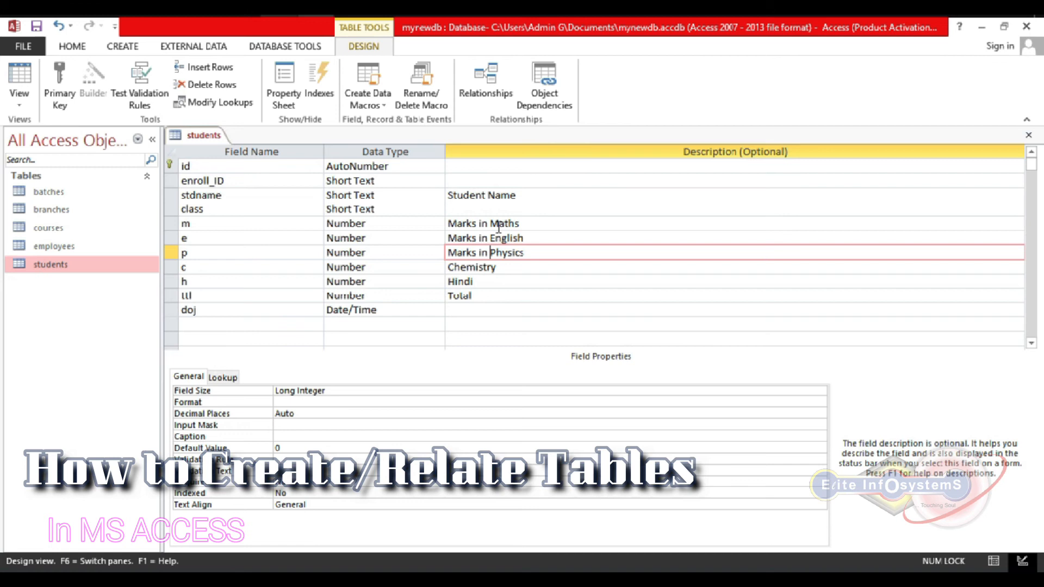
Change the c field's description to Marks in Chemistry
{"action": "key", "text": "Tab"}
{"action": "key", "text": "Tab"}
{"action": "key", "text": "Tab"}
{"action": "key", "text": "F2"}
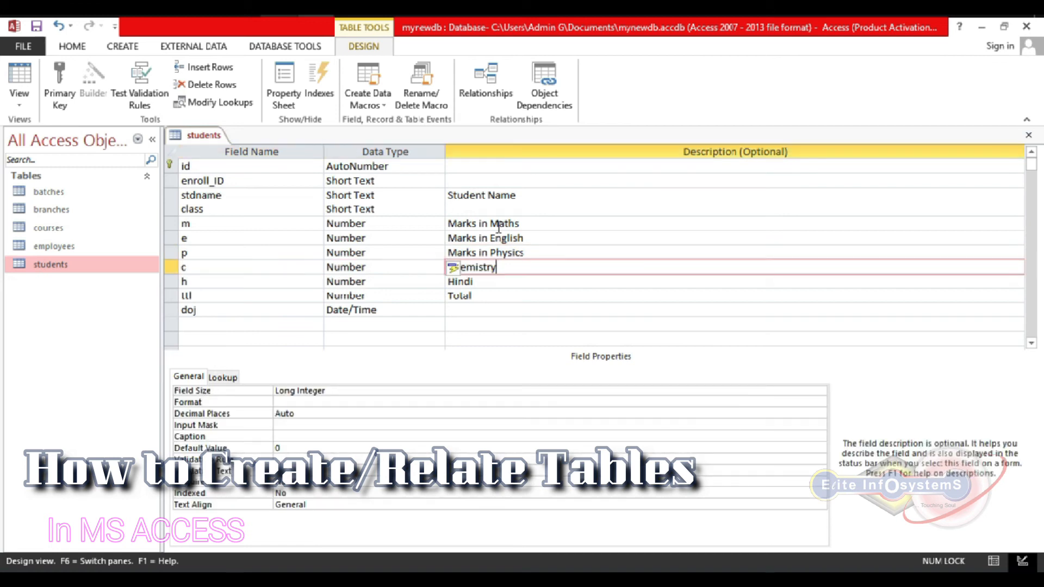
{"action": "key", "text": "Home"}
{"action": "type", "text": "Marks in"}
Change the h field's description to Marks in Hindi
{"action": "key", "text": "Tab"}
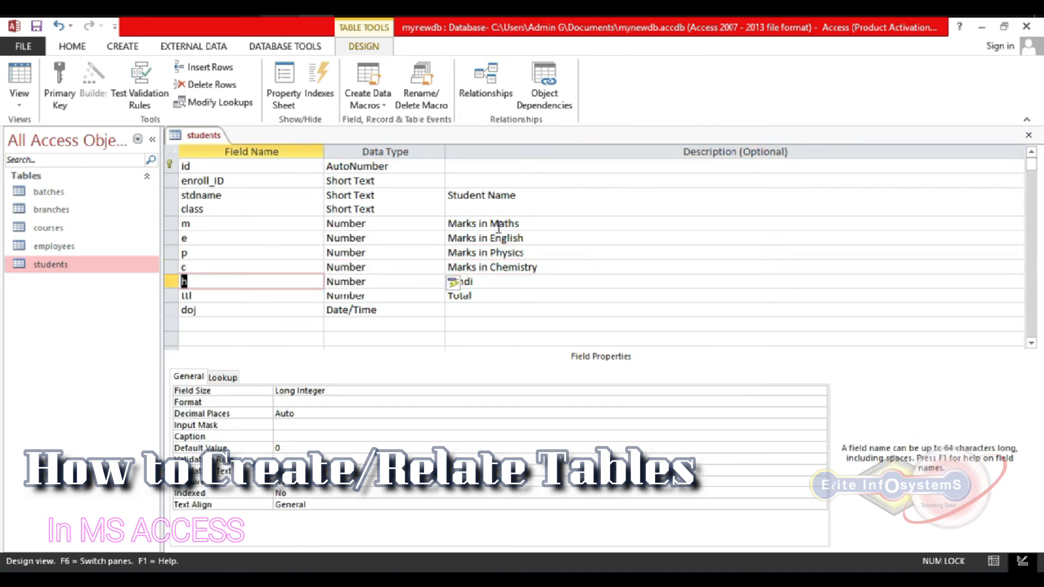
{"action": "key", "text": "Tab"}
{"action": "key", "text": "Tab"}
{"action": "key", "text": "F2"}
{"action": "key", "text": "Home"}
{"action": "type", "text": "Marks in"}
{"action": "key", "text": "Tab"}
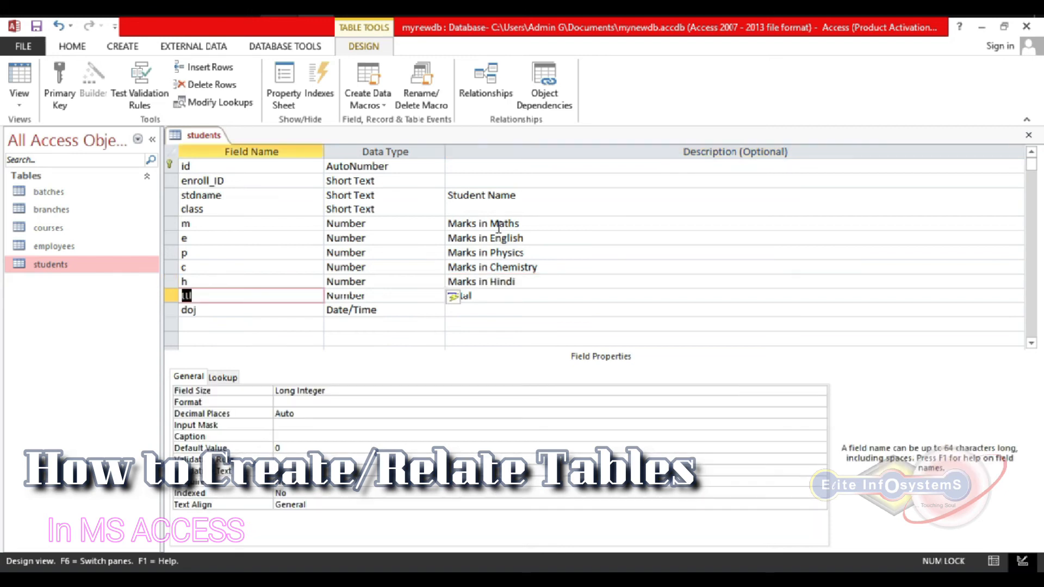
Set the m field's caption to Maths, then save and close the students table
{"action": "left_click", "coordinate": [267, 223]}
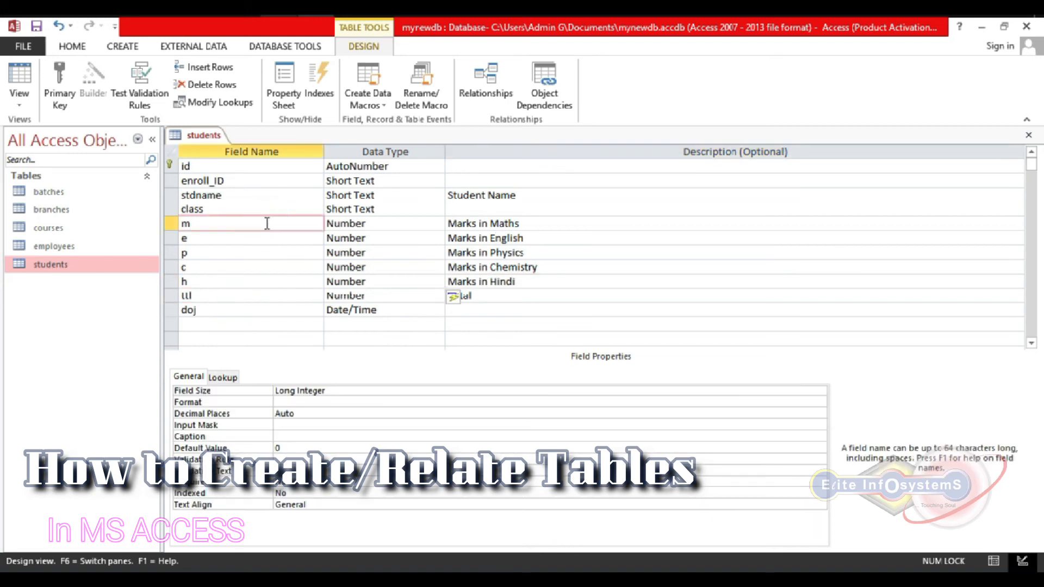
{"action": "left_click", "coordinate": [280, 437]}
{"action": "type", "text": "Ma"}
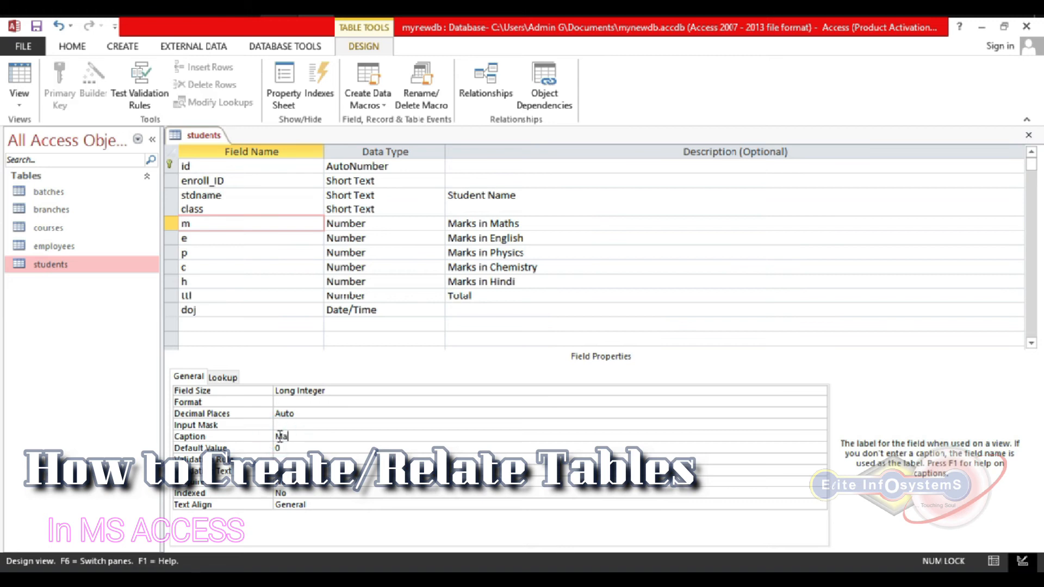
{"action": "type", "text": "ths"}
{"action": "left_click", "coordinate": [224, 242]}
{"action": "key", "text": "ctrl+s"}
{"action": "key", "text": "ctrl+w"}
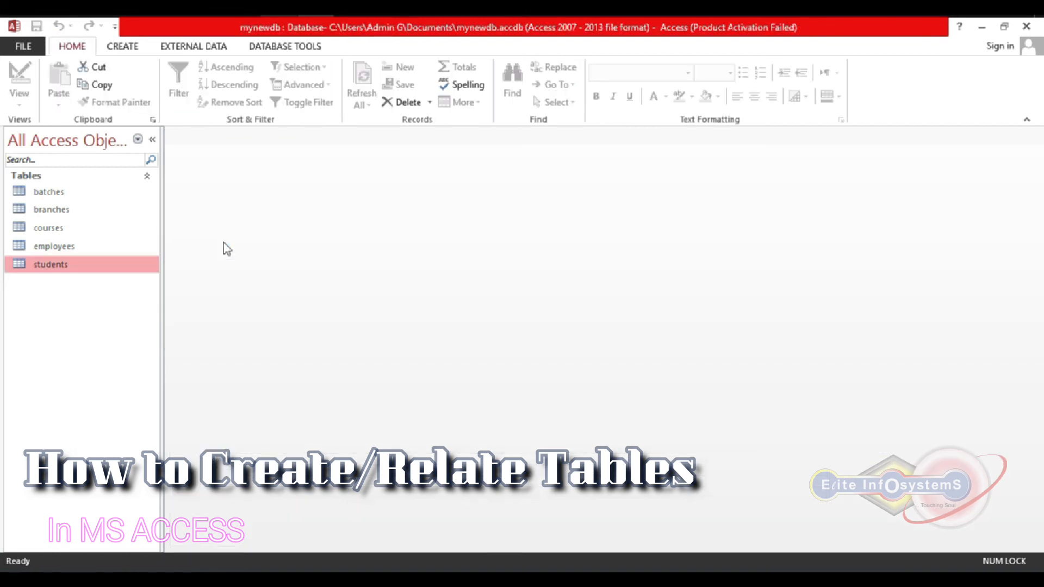
Open the students datasheet to check the m field's column heading and description, and close it again
{"action": "key", "text": "Return"}
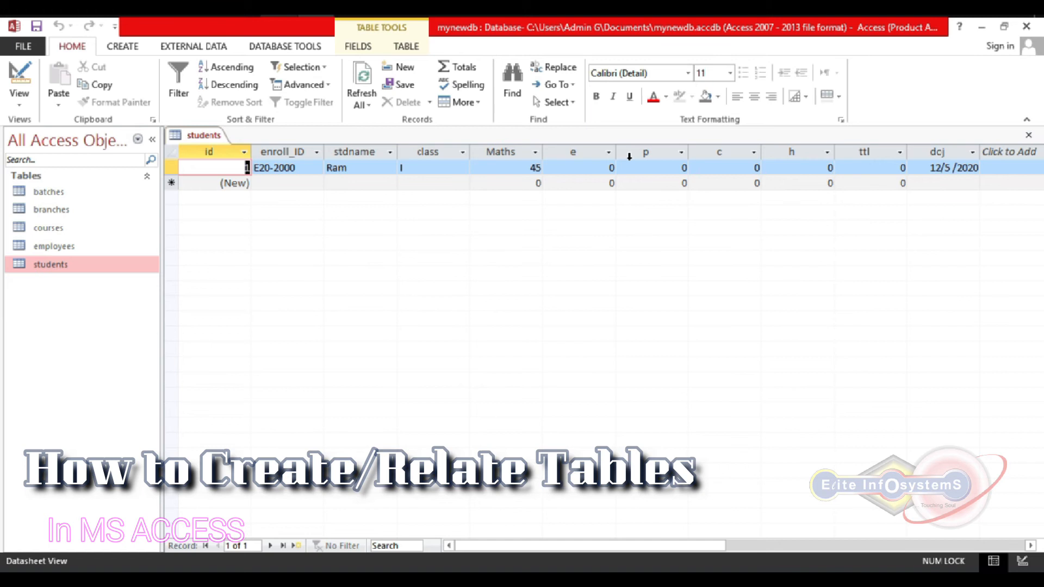
{"action": "left_click", "coordinate": [521, 174]}
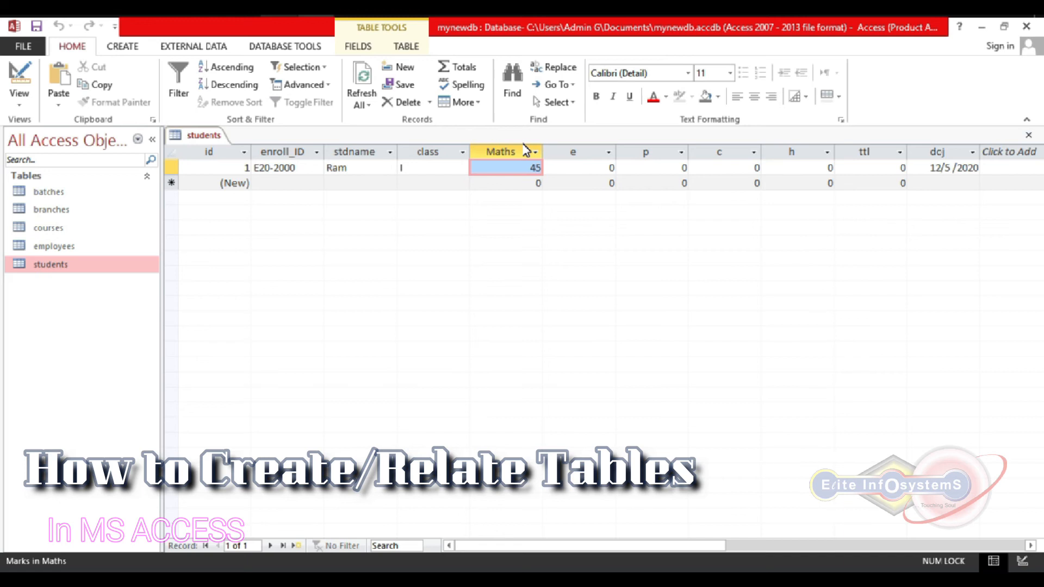
{"action": "key", "text": "ctrl+w"}
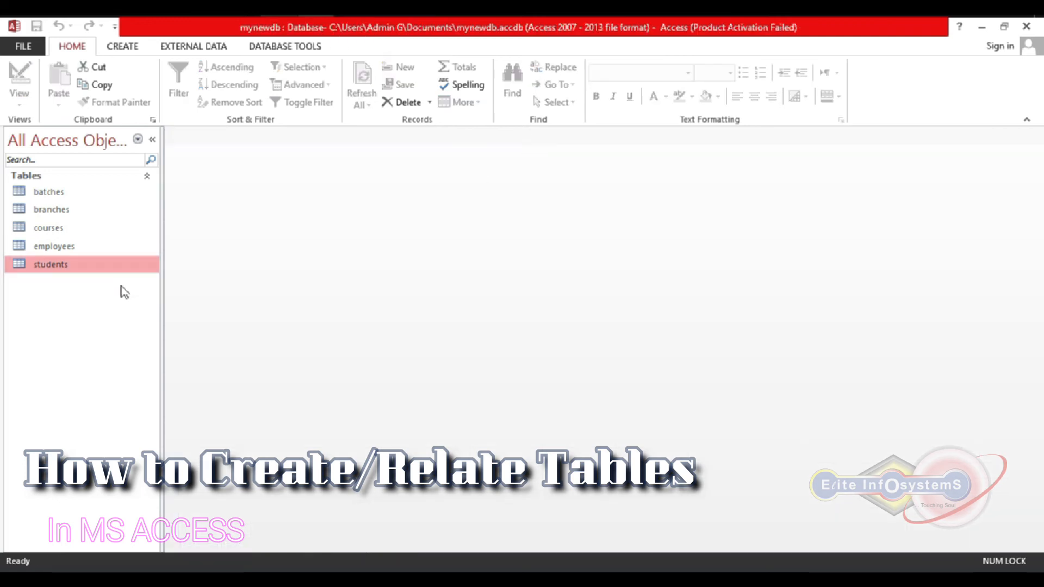
Reopen the students table in design view and add a city field with the Short Text data type below doj
{"action": "right_click", "coordinate": [116, 266]}
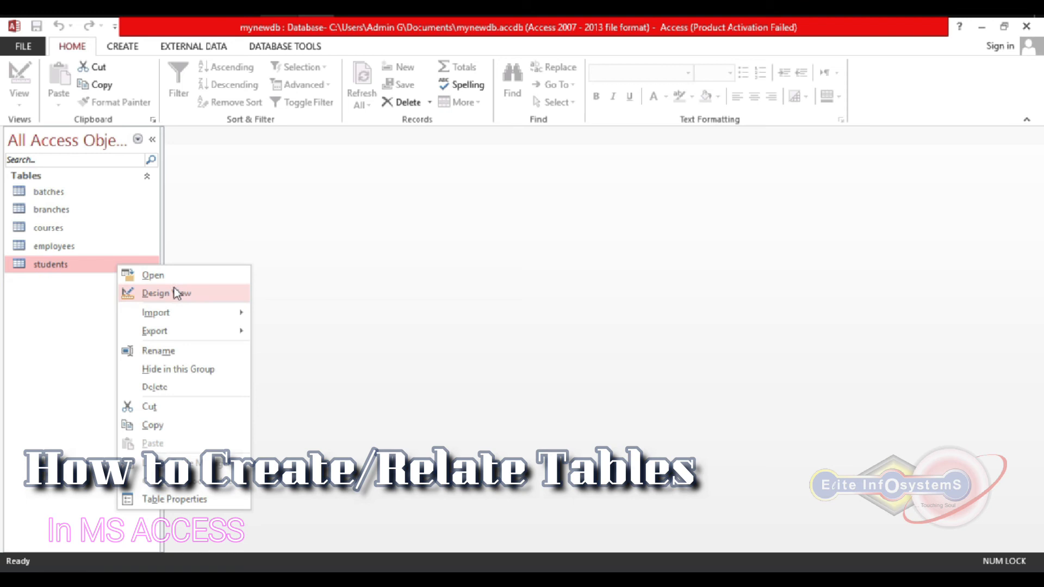
{"action": "left_click", "coordinate": [174, 288]}
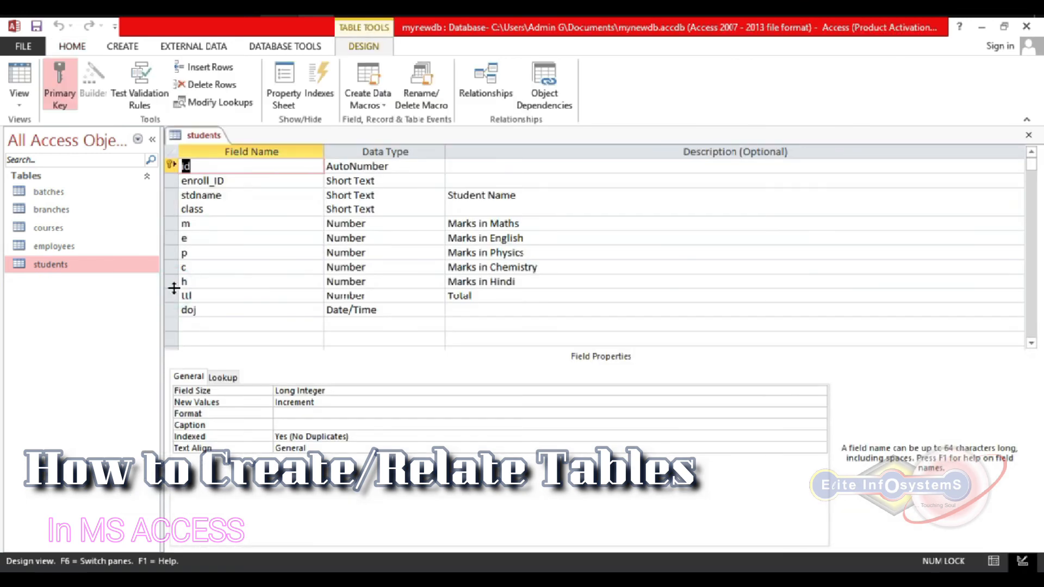
{"action": "left_click", "coordinate": [226, 223]}
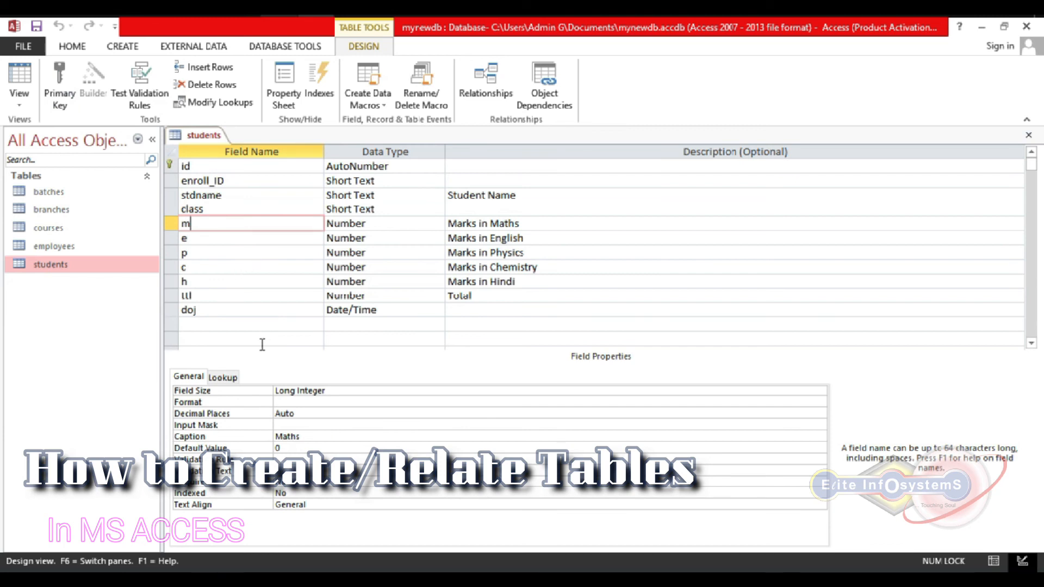
{"action": "left_click", "coordinate": [268, 448]}
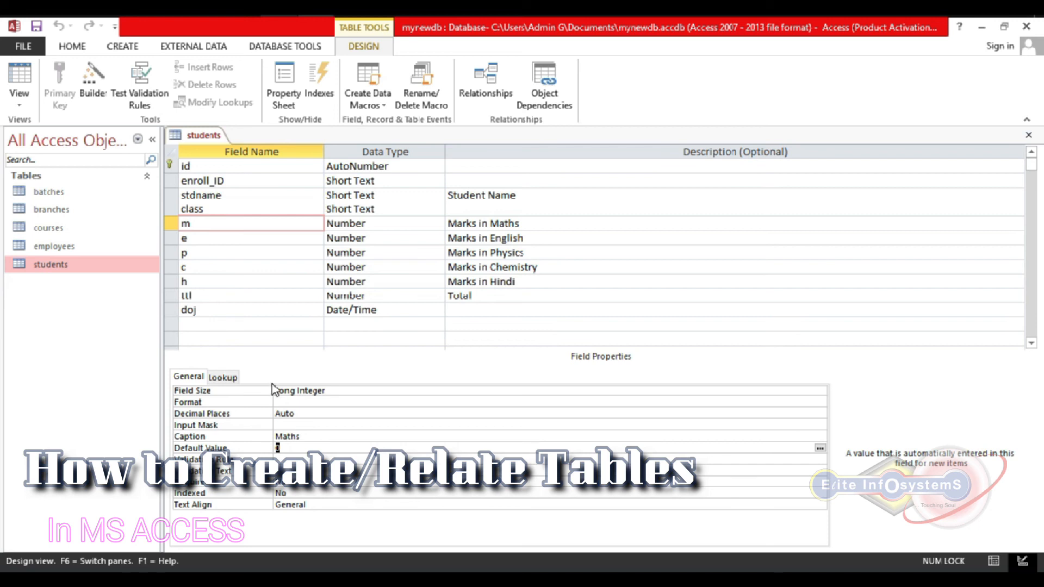
{"action": "left_click", "coordinate": [289, 326]}
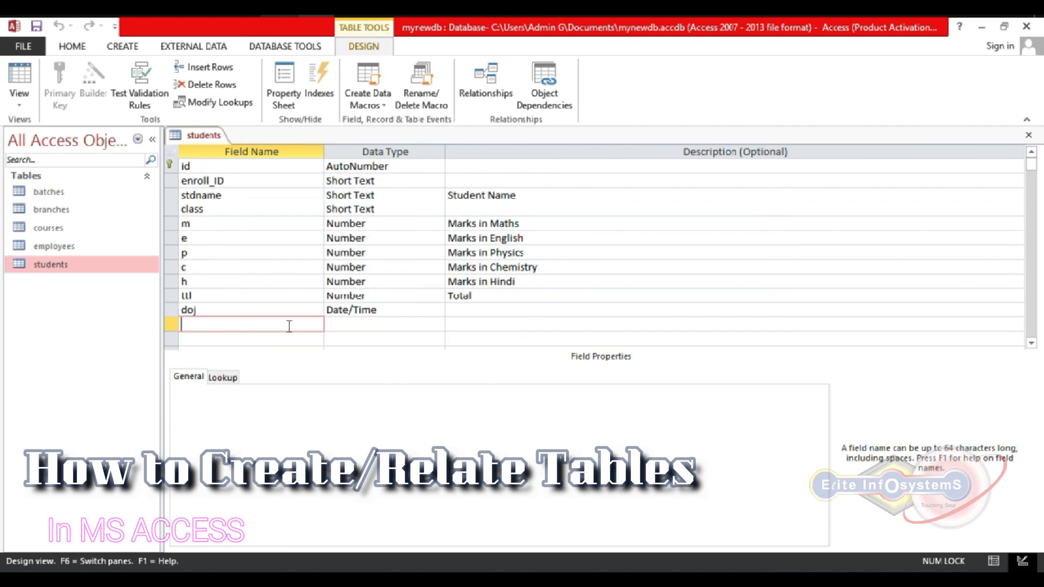
{"action": "type", "text": "city"}
{"action": "key", "text": "Tab"}
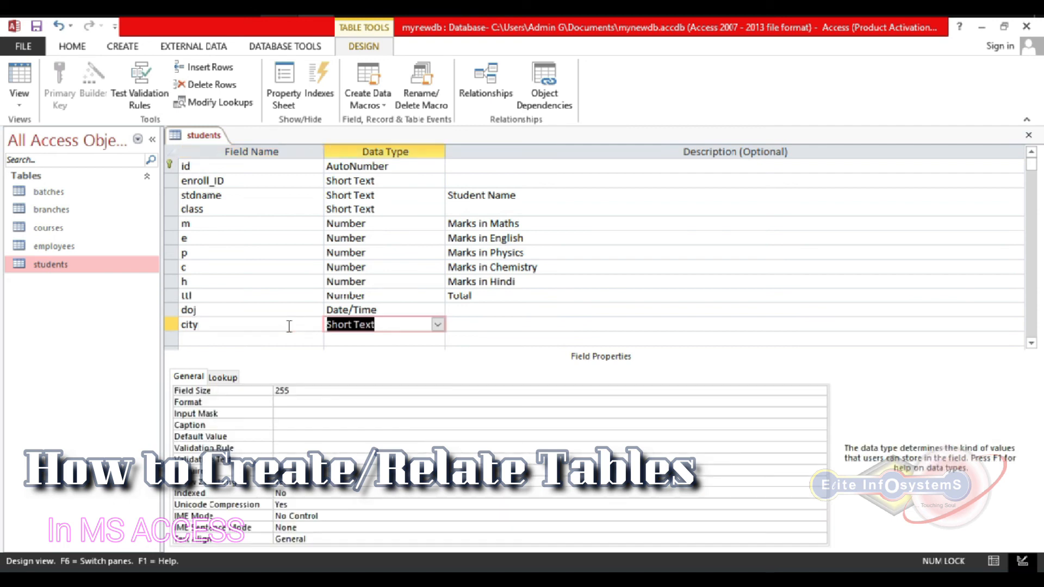
Set the city field's default value to Kanpur and switch the students table to datasheet view
{"action": "left_click", "coordinate": [292, 434]}
{"action": "type", "text": "Kanpur"}
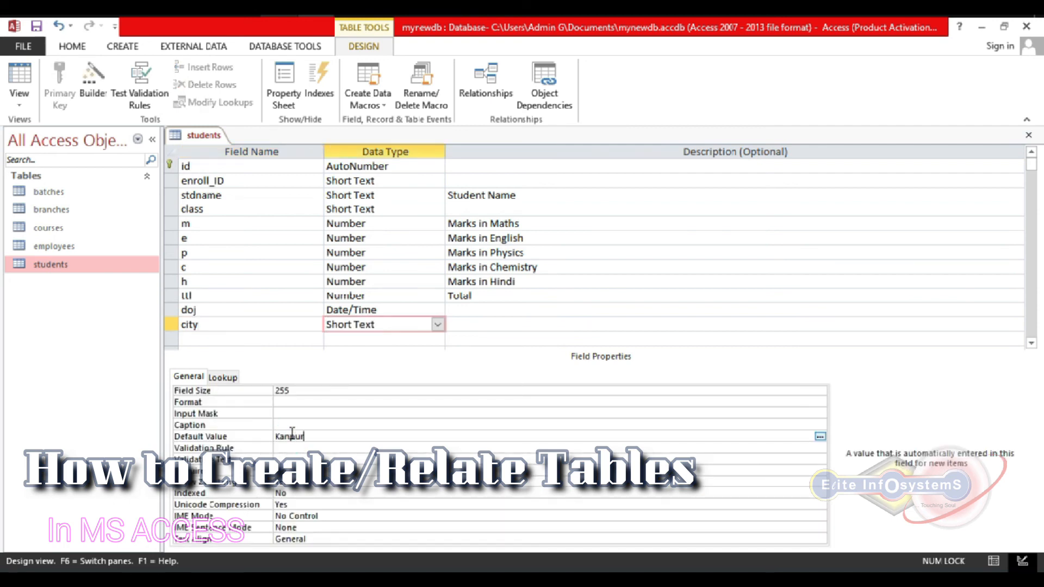
{"action": "key", "text": "Up"}
{"action": "key", "text": "ctrl+period"}
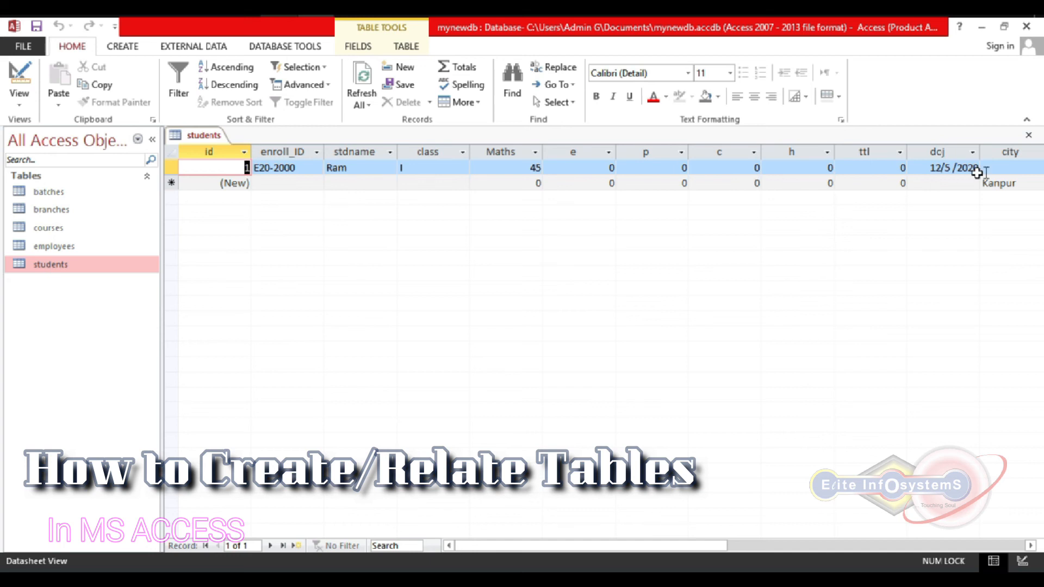
Enter Lucknow as the first record's city and move back to its e field
{"action": "left_click", "coordinate": [1000, 169]}
{"action": "type", "text": "Lucknow"}
{"action": "key", "text": "Down"}
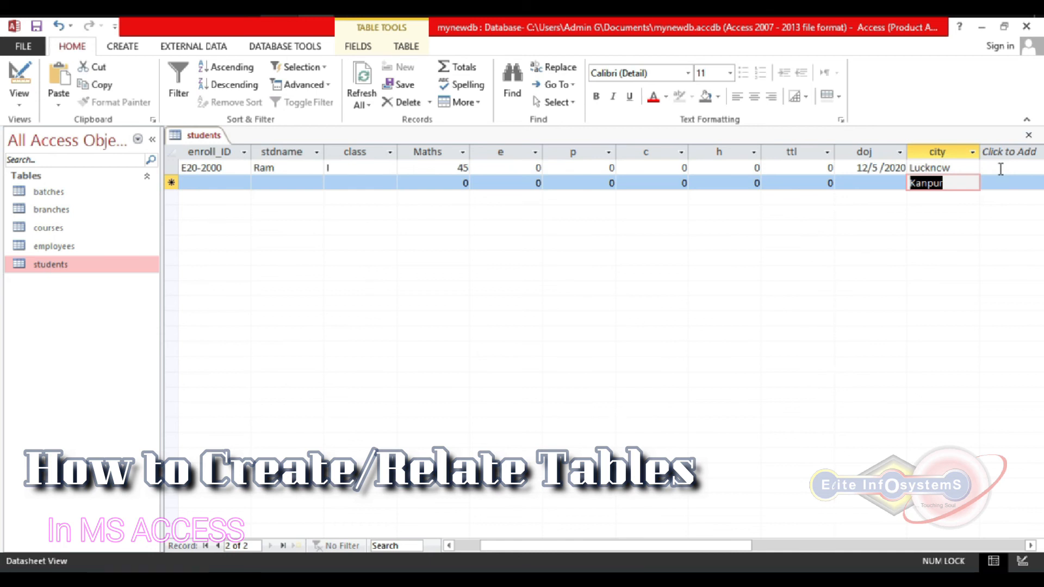
{"action": "key", "text": "shift+Tab"}
{"action": "key", "text": "Up"}
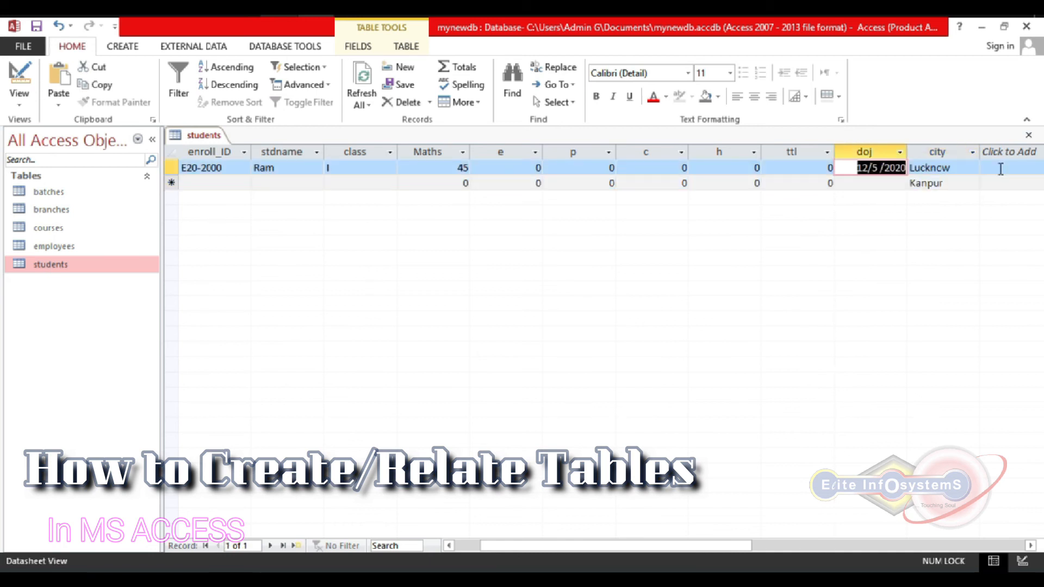
{"action": "key", "text": "shift+Tab"}
{"action": "key", "text": "shift+Tab"}
{"action": "key", "text": "shift+Tab"}
{"action": "key", "text": "shift+Tab"}
{"action": "key", "text": "shift+Tab"}
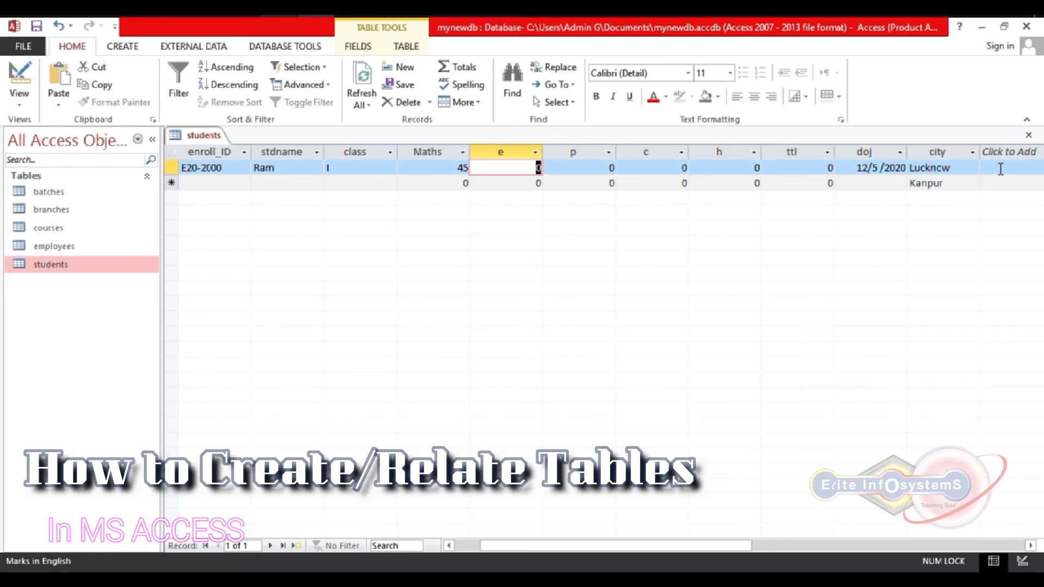
Close the students datasheet and reopen the table in design view
{"action": "key", "text": "ctrl+w"}
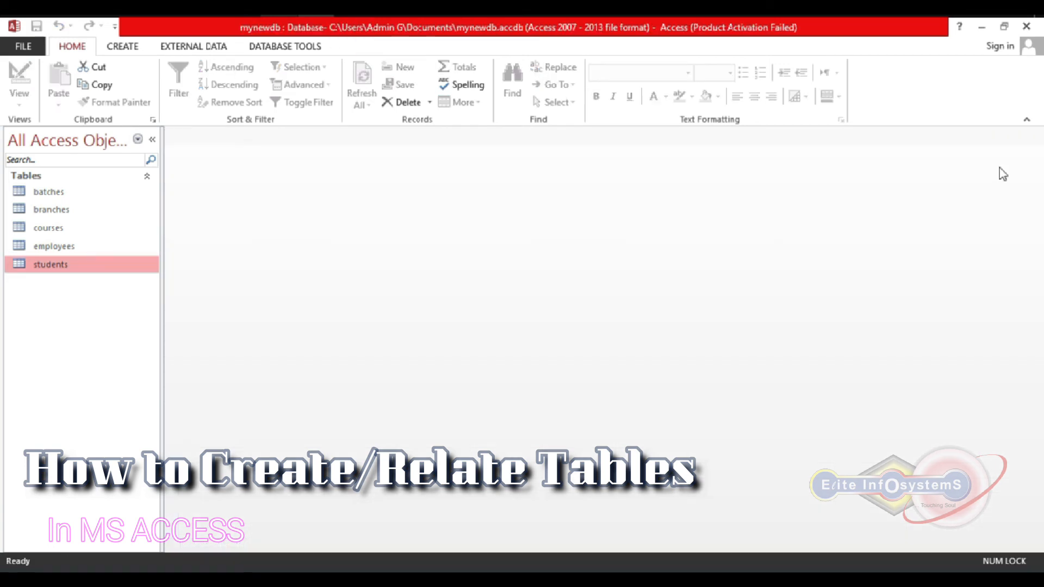
{"action": "right_click", "coordinate": [104, 269]}
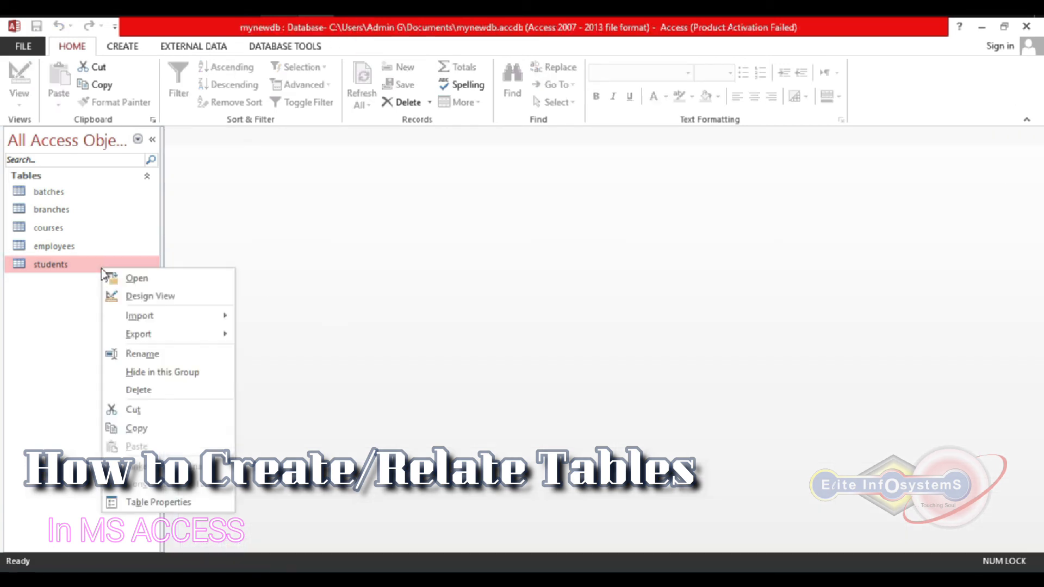
{"action": "left_click", "coordinate": [140, 295]}
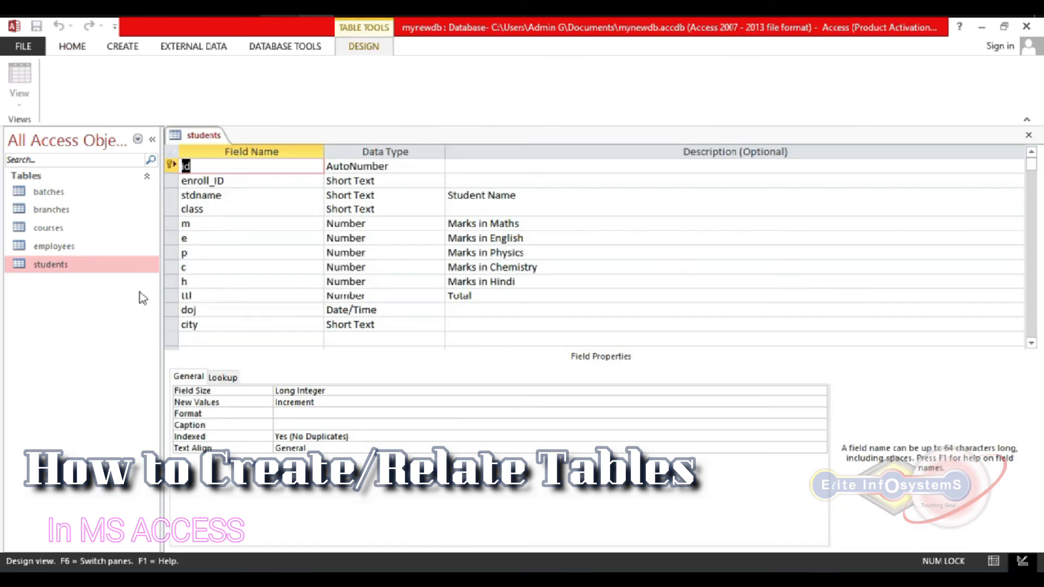
Set the validation rule of the m field to >0 And <101
{"action": "left_click", "coordinate": [240, 222]}
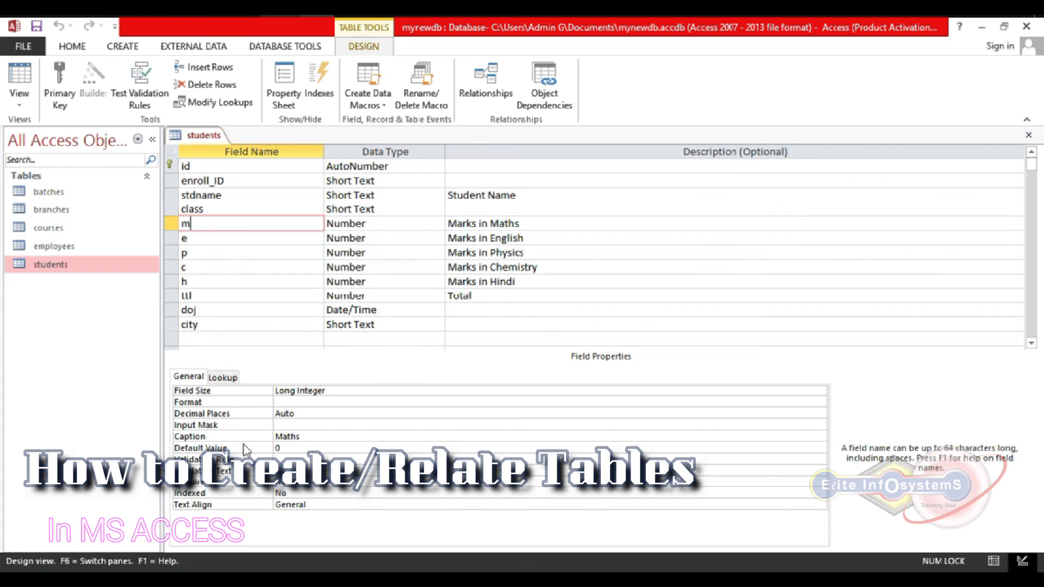
{"action": "left_click", "coordinate": [283, 459]}
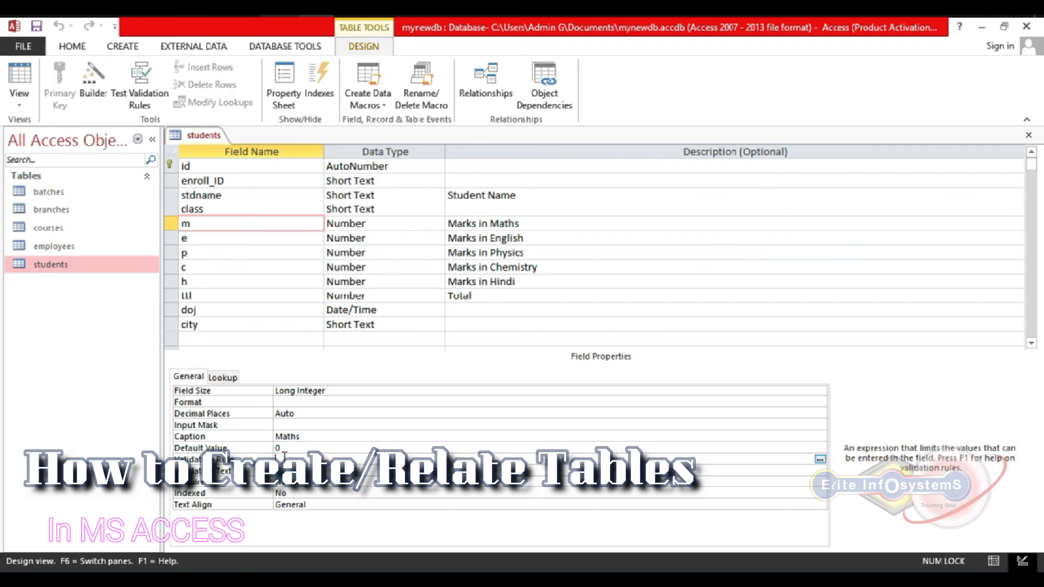
{"action": "type", "text": ">=0 and <="}
{"action": "key", "text": "BackSpace"}
{"action": "type", "text": "0"}
{"action": "key", "text": "Down"}
{"action": "key", "text": "Down"}
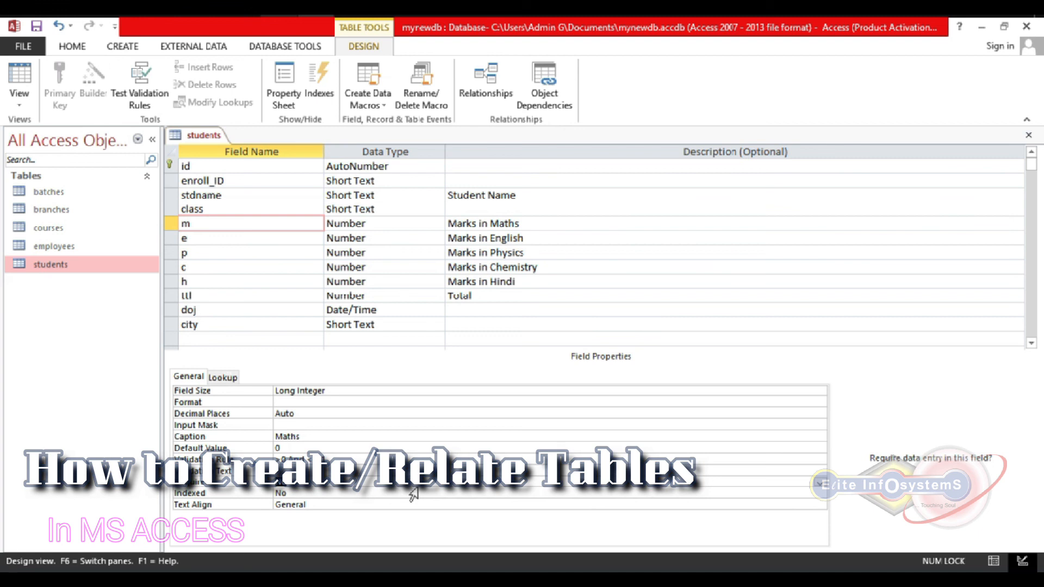
Save the students table, test the existing data against the new rule and switch to datasheet view
{"action": "key", "text": "ctrl+w"}
{"action": "key", "text": "Return"}
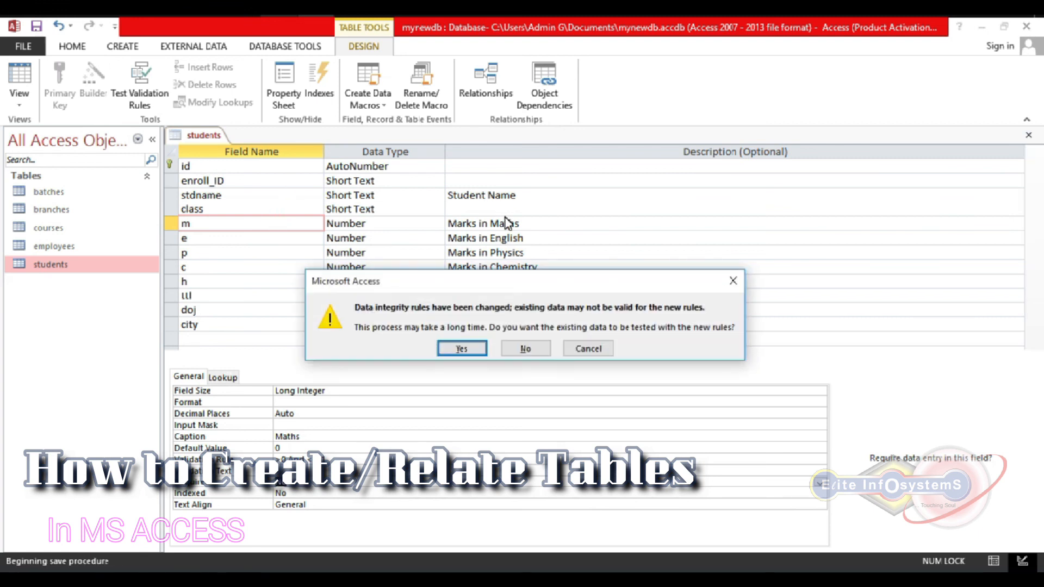
{"action": "key", "text": "Return"}
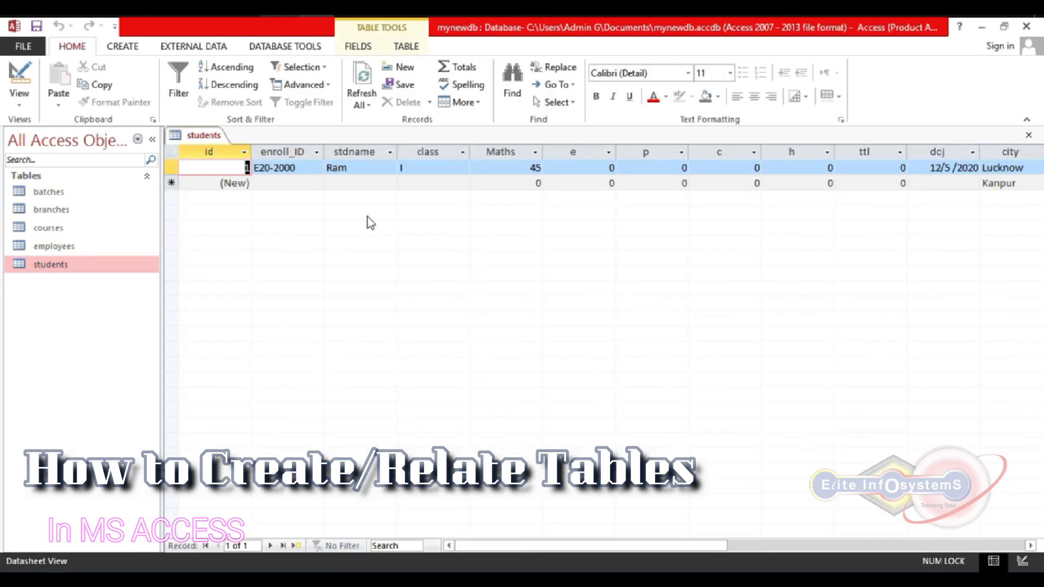
Try to change the first record's Maths mark to -5 and dismiss the validation alert
{"action": "left_click", "coordinate": [522, 170]}
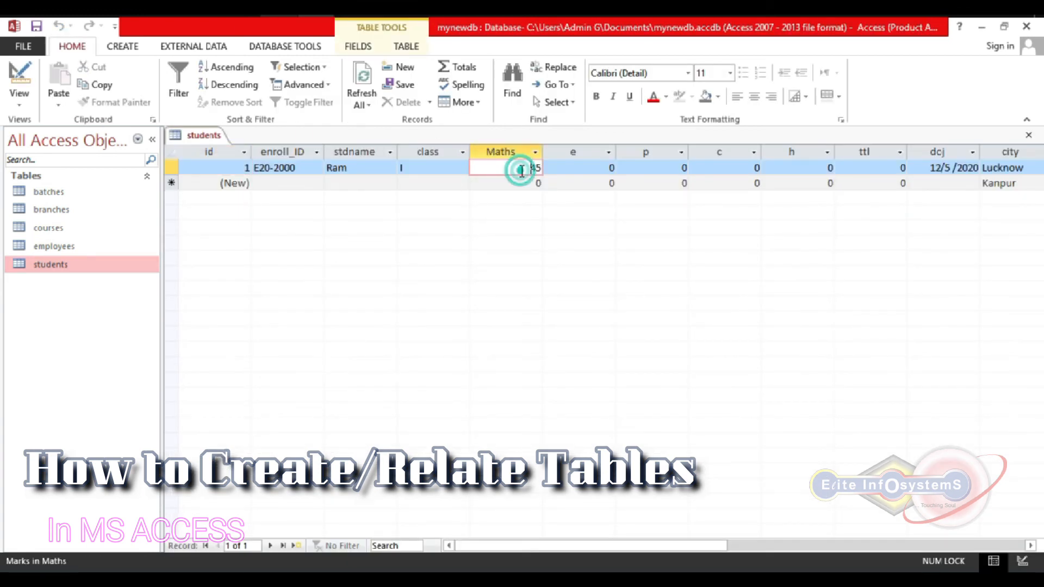
{"action": "key", "text": "Delete"}
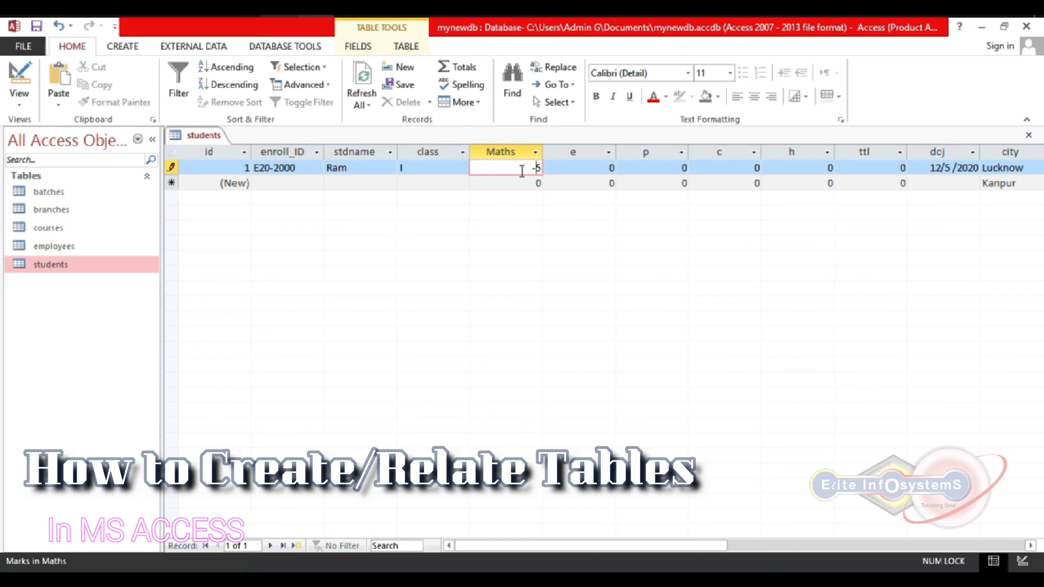
{"action": "key", "text": "Return"}
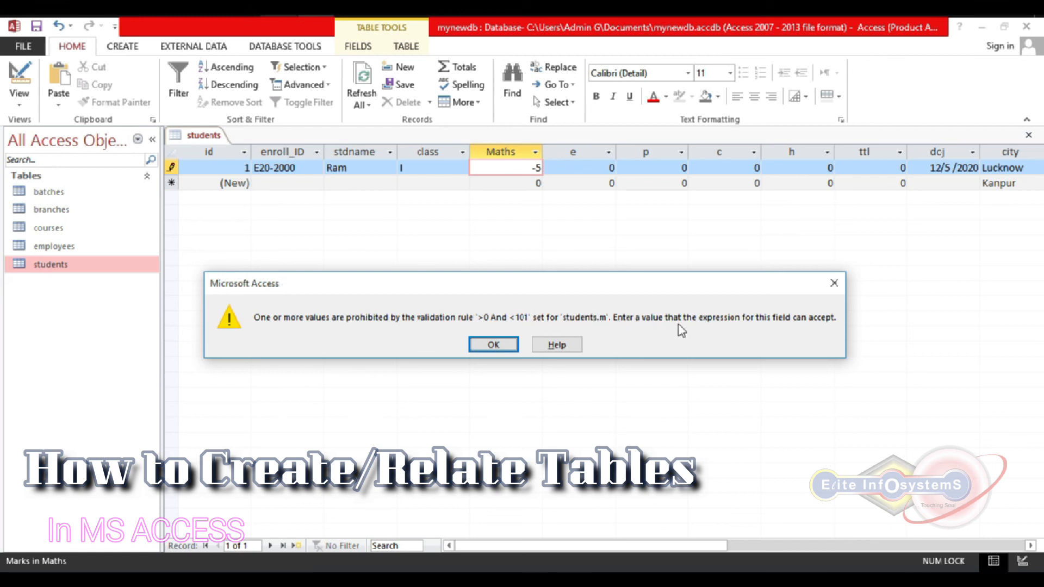
{"action": "left_click", "coordinate": [491, 344]}
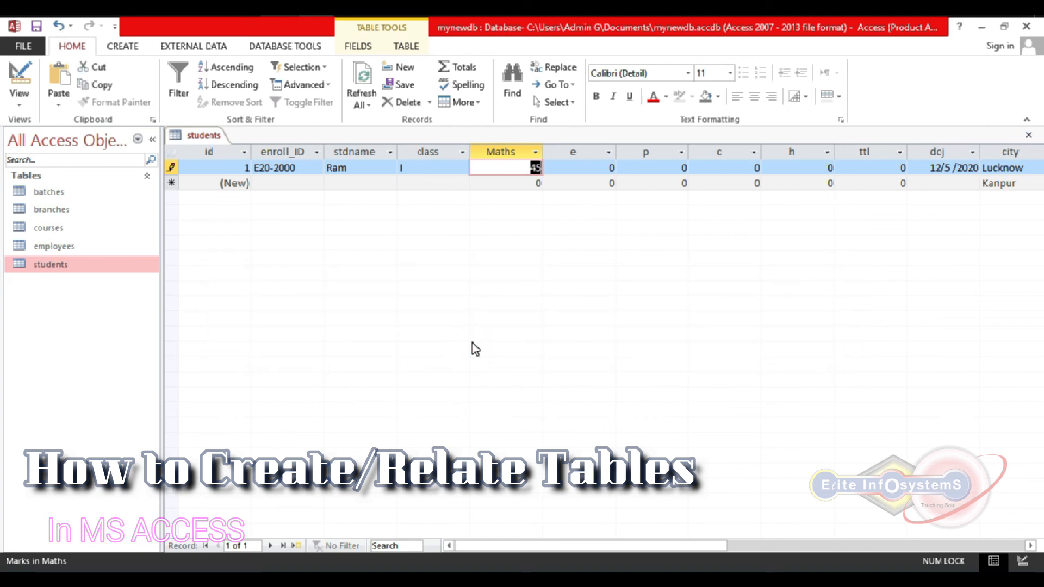
Reopen the students table in design view and highlight the m field's validation rule
{"action": "key", "text": "ctrl+w"}
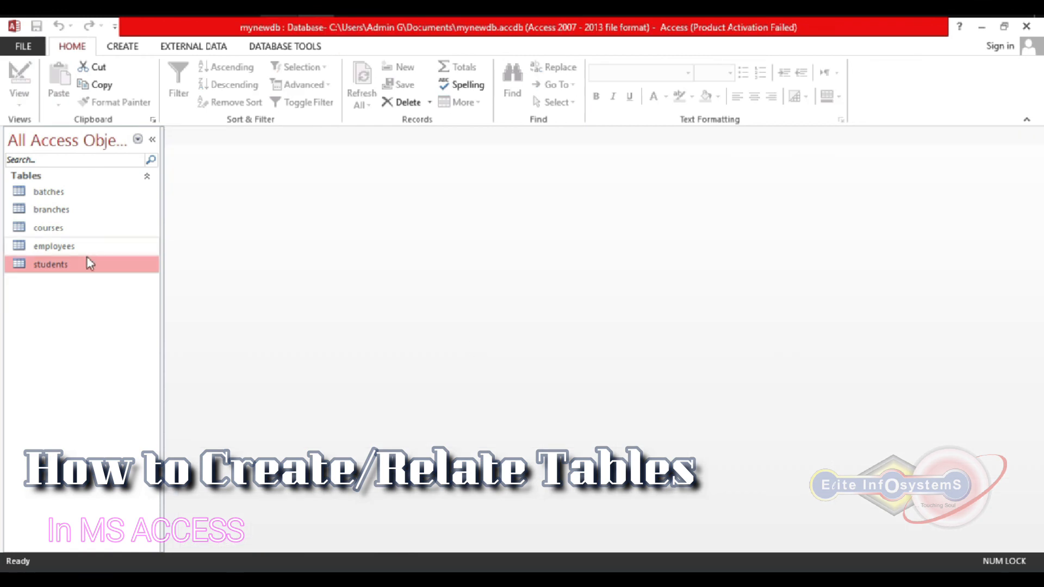
{"action": "right_click", "coordinate": [90, 267]}
{"action": "left_click", "coordinate": [144, 295]}
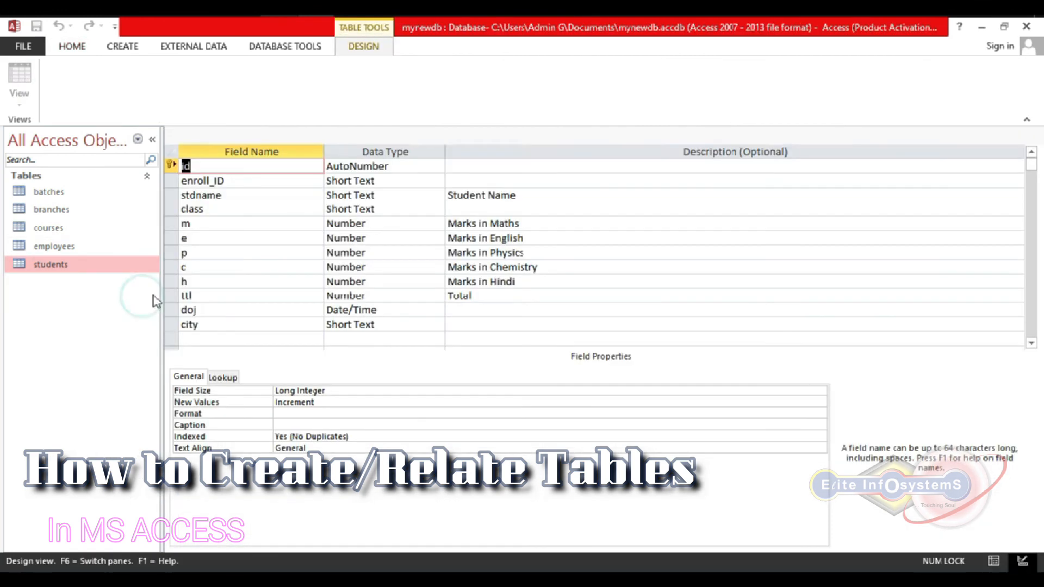
{"action": "left_click", "coordinate": [212, 223]}
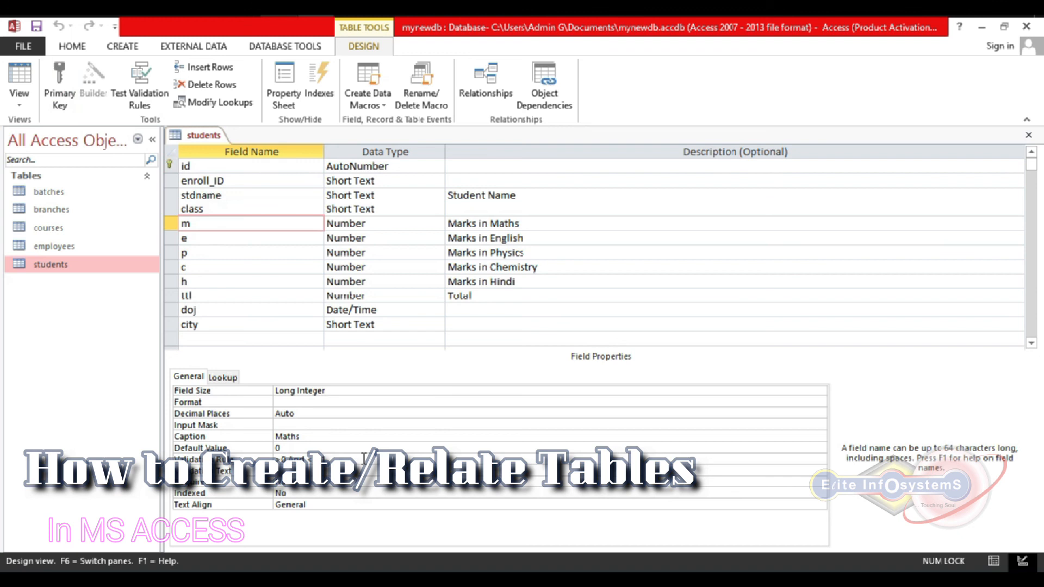
{"action": "left_click_drag", "start_coordinate": [340, 460], "coordinate": [243, 454]}
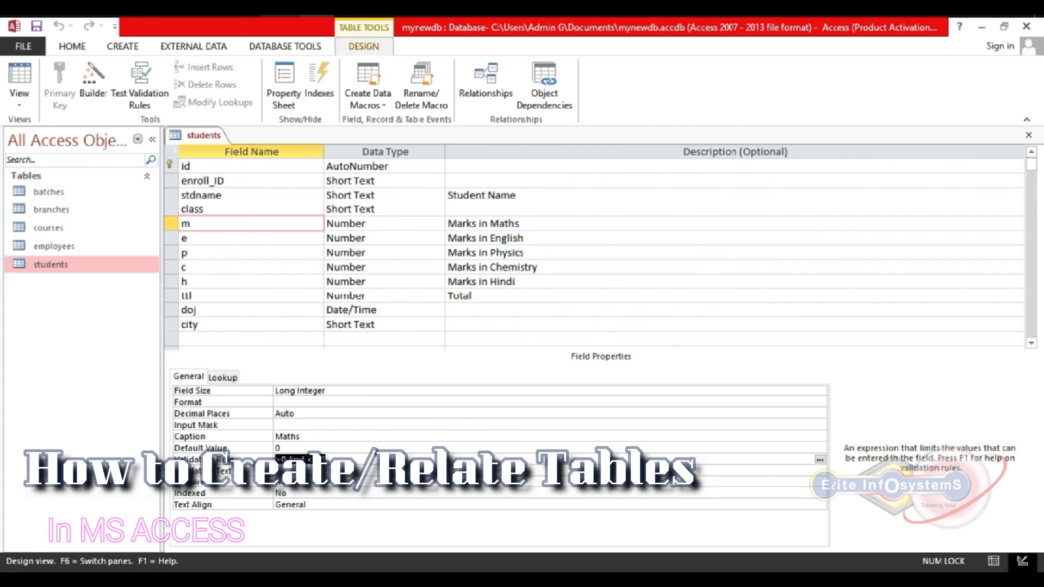
Set the m field's validation text to "Enter the Marks Between 0 and 100 Only" and save the table
{"action": "left_click", "coordinate": [292, 471]}
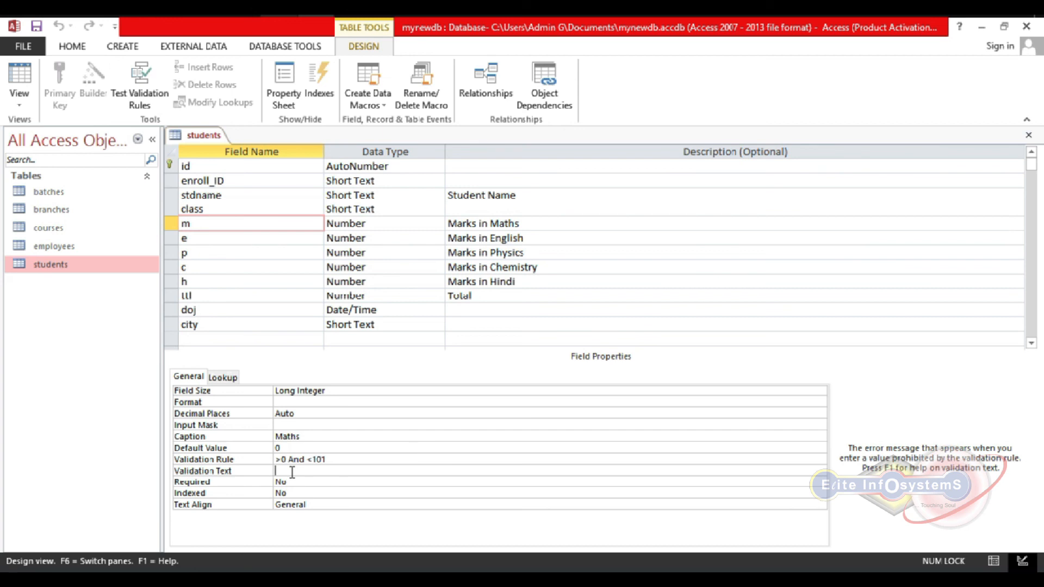
{"action": "type", "text": "Enter the Marks Between 0 and 100"}
{"action": "key", "text": "Left"}
{"action": "key", "text": "Left"}
{"action": "key", "text": "Left"}
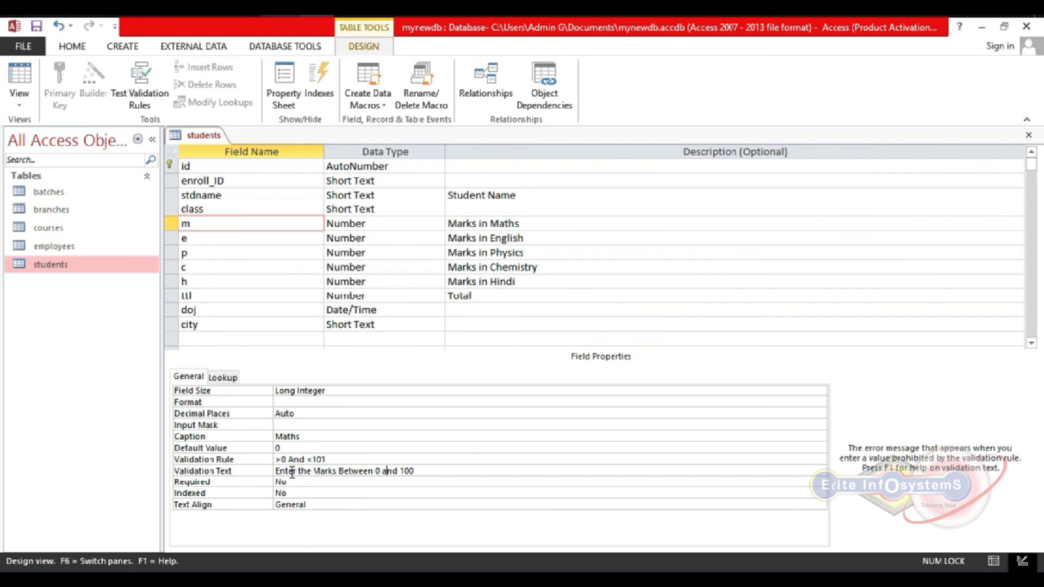
{"action": "key", "text": "Right"}
{"action": "key", "text": "Right"}
{"action": "key", "text": "Right"}
{"action": "type", "text": "Only"}
{"action": "key", "text": "ctrl+s"}
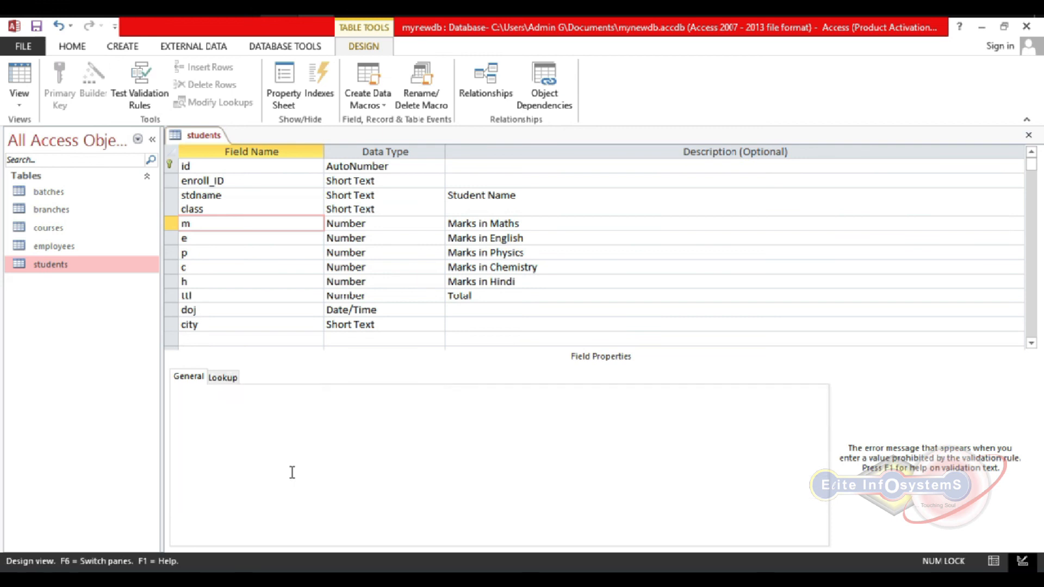
Switch to datasheet view and try entering -5 as the first record's Maths mark to test the custom validation text
{"action": "key", "text": "ctrl+w"}
{"action": "key", "text": "Return"}
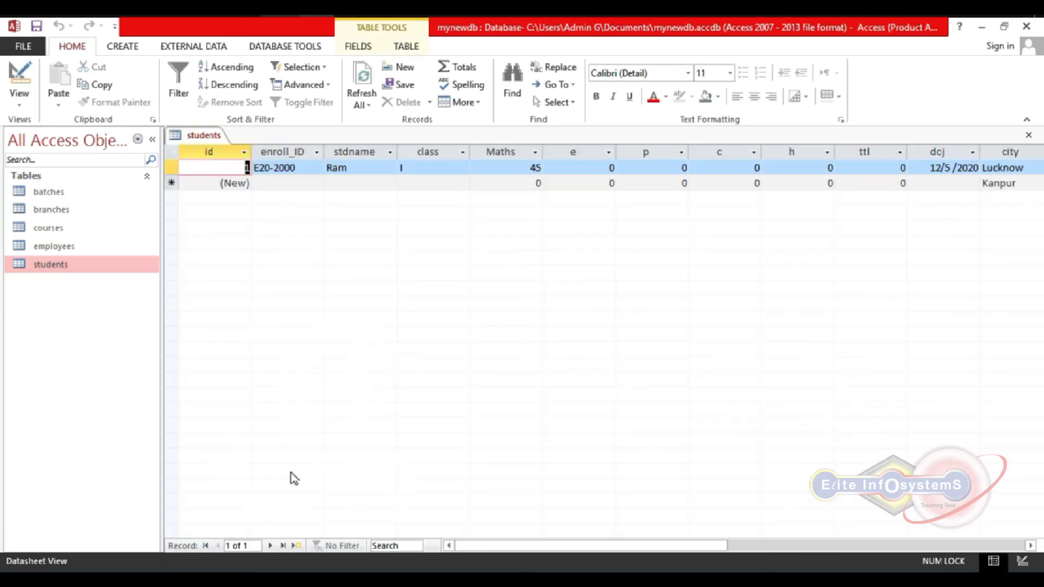
{"action": "key", "text": "Tab"}
{"action": "key", "text": "Tab"}
{"action": "key", "text": "Tab"}
{"action": "key", "text": "Tab"}
{"action": "type", "text": "-5"}
{"action": "key", "text": "Tab"}
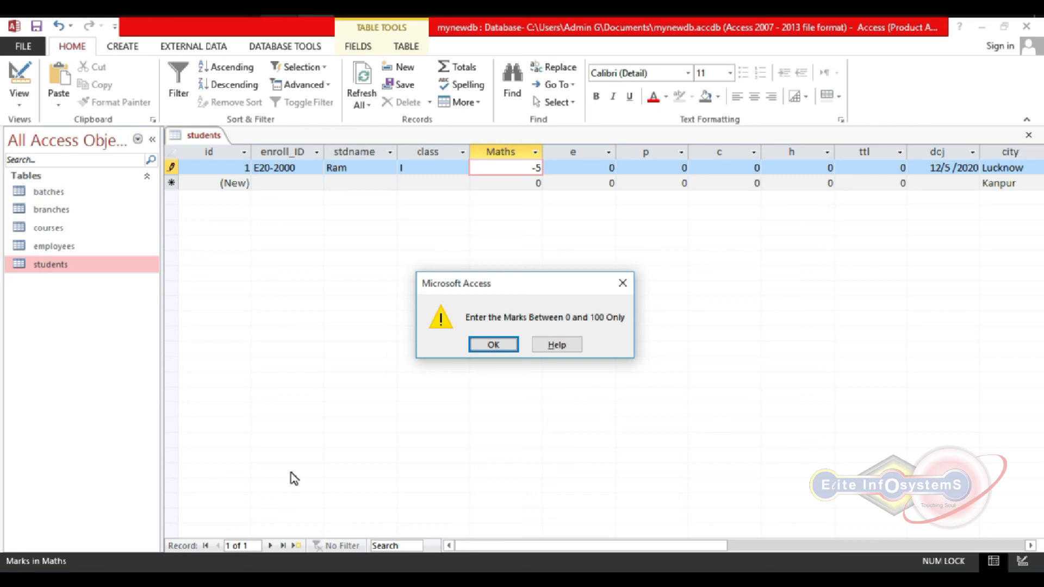
{"action": "key", "text": "Return"}
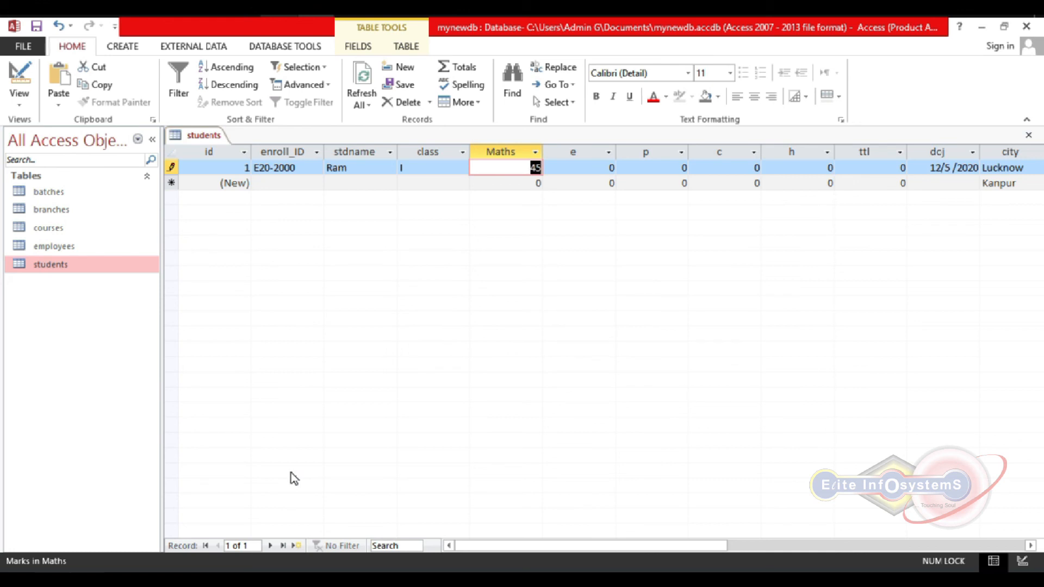
Close the students datasheet, then reopen the table in design view with the class field selected
{"action": "key", "text": "ctrl+w"}
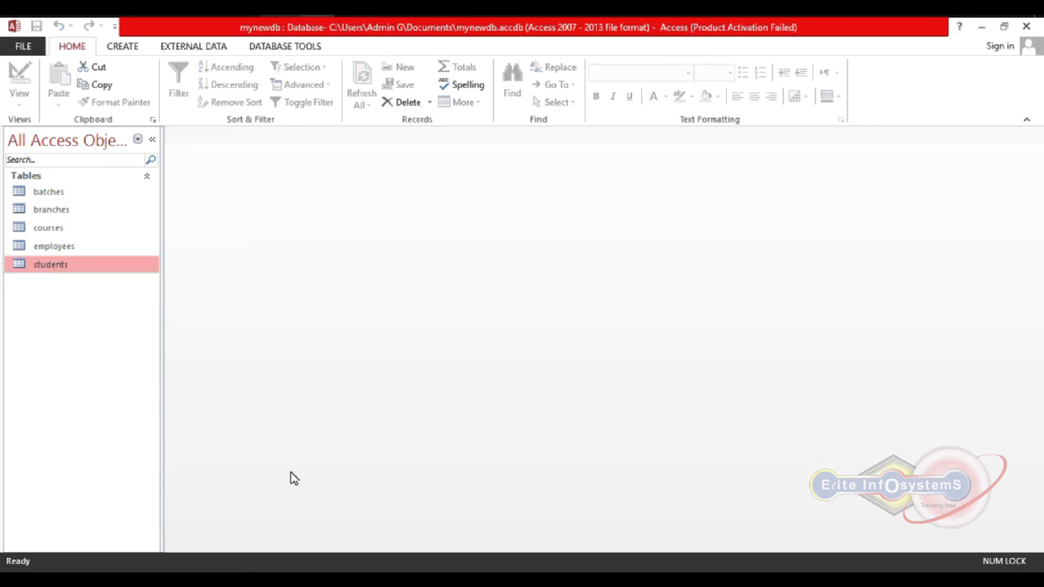
{"action": "right_click", "coordinate": [127, 265]}
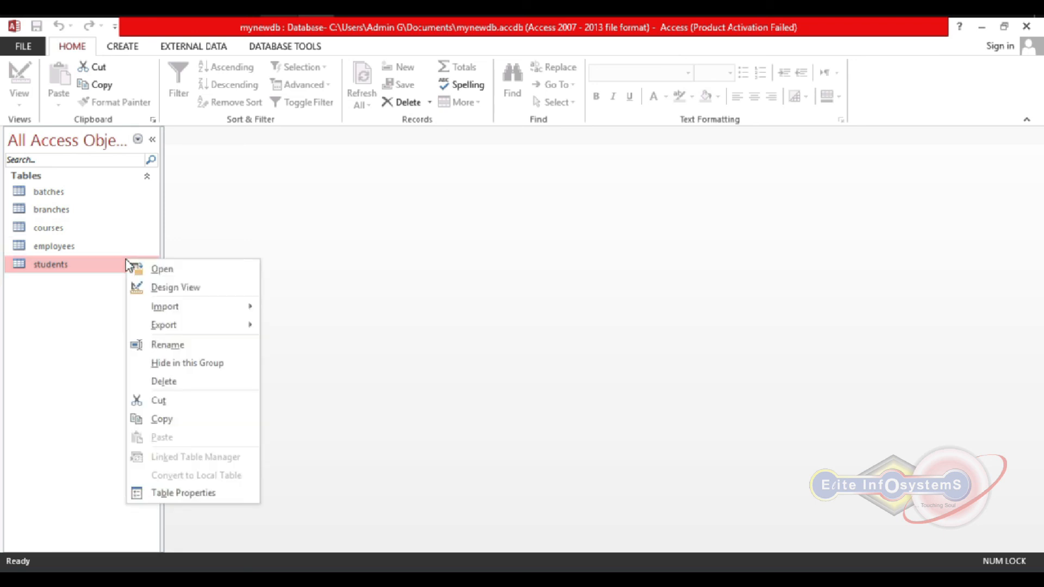
{"action": "left_click", "coordinate": [183, 286]}
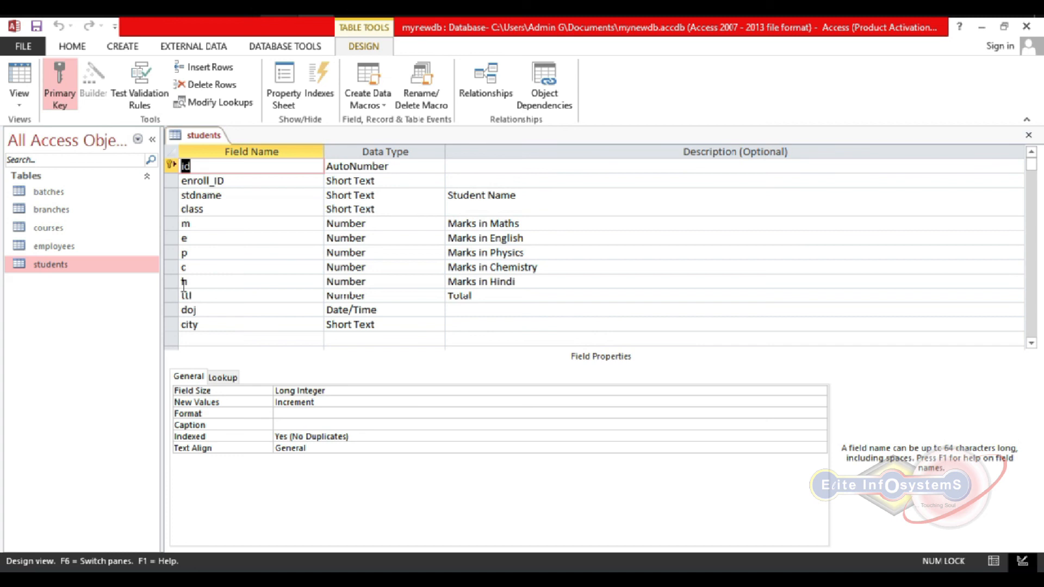
{"action": "left_click", "coordinate": [221, 195]}
{"action": "left_click", "coordinate": [223, 209]}
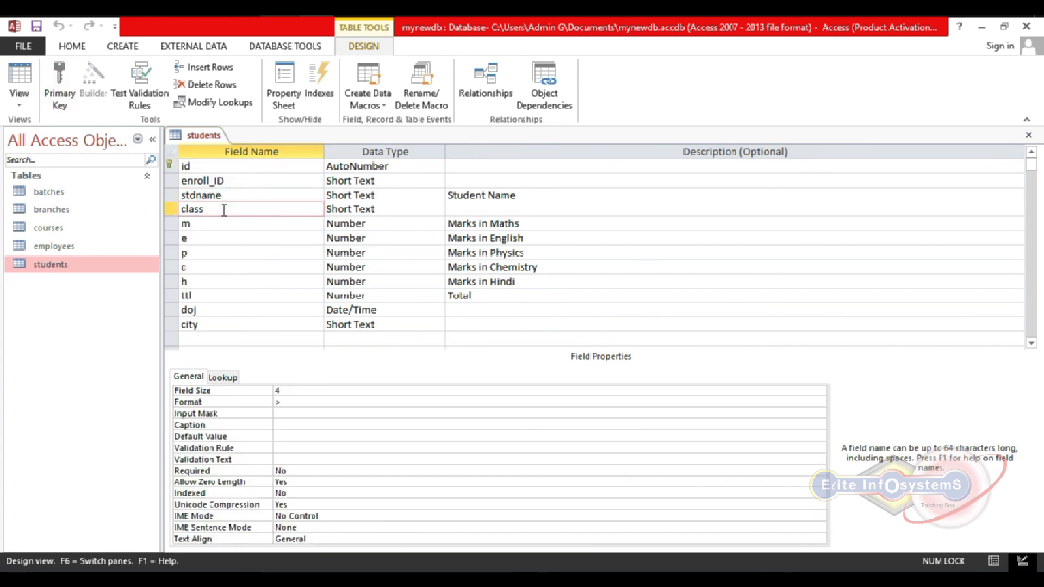